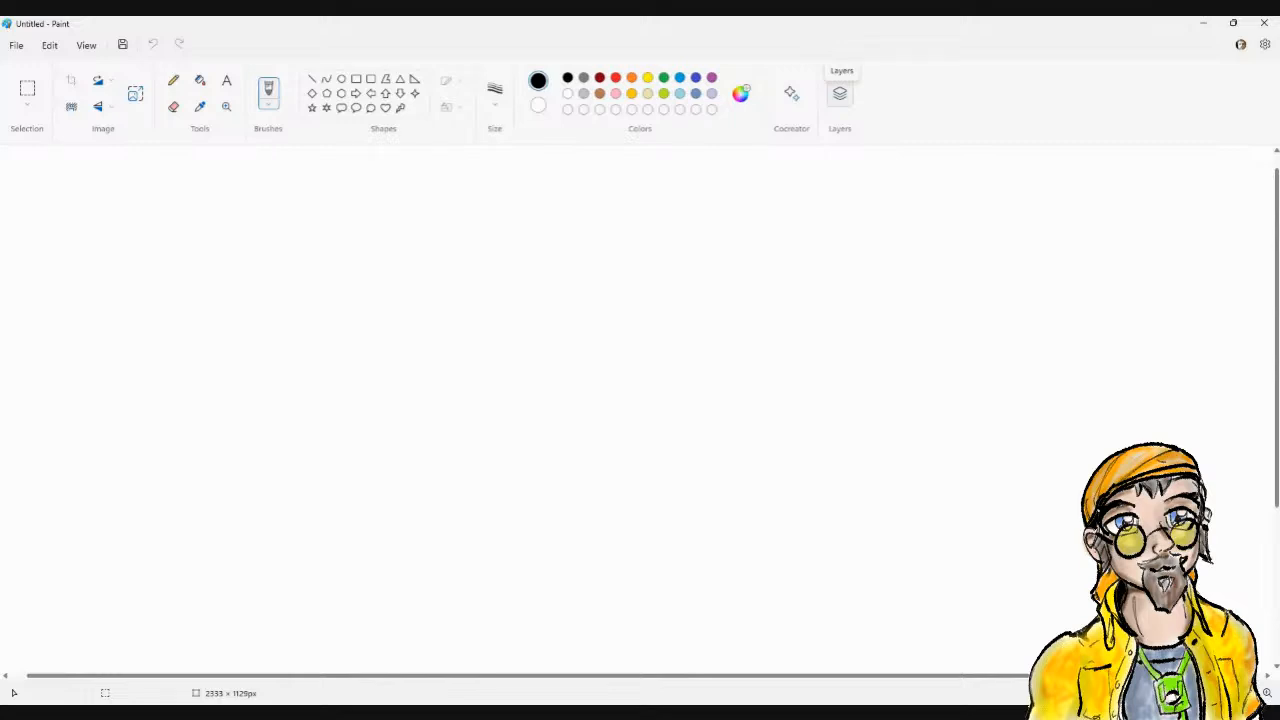
Show the layers, add a second layer, hide it, and make the bottom layer the active one
{"action": "left_click", "coordinate": [840, 93]}
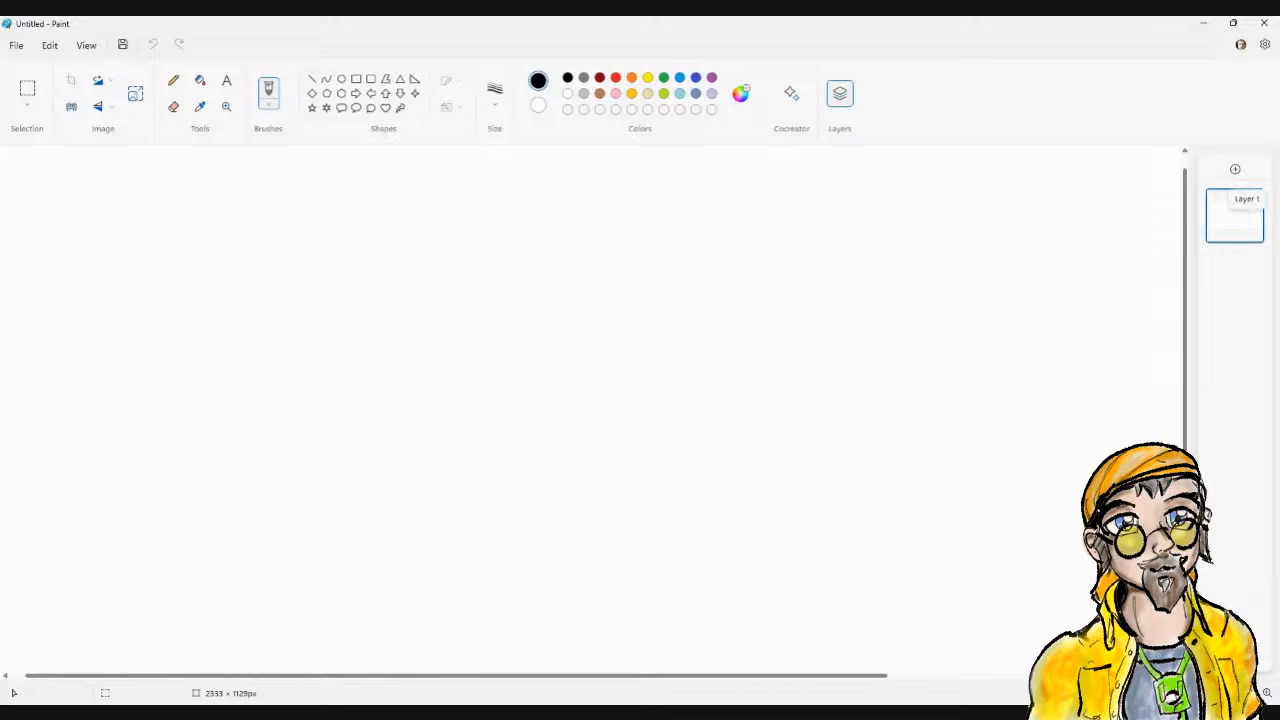
{"action": "key", "text": "ctrl+shift+n"}
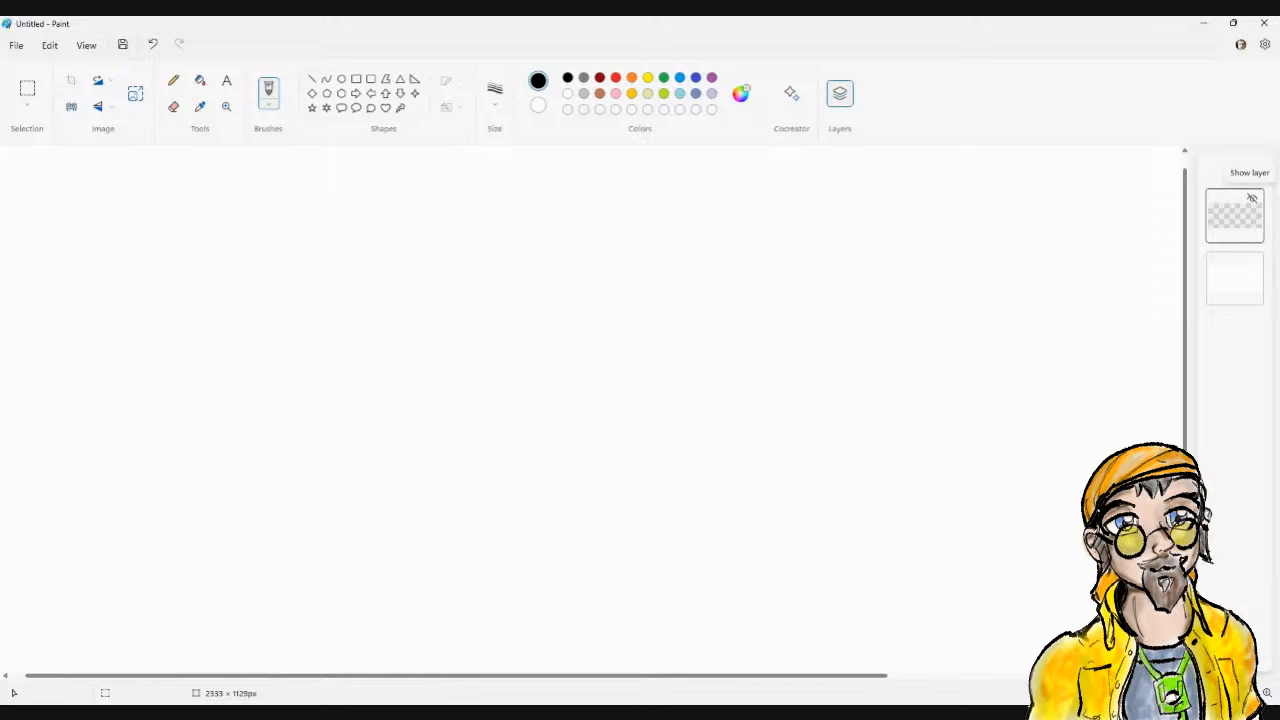
{"action": "left_click", "coordinate": [1251, 198]}
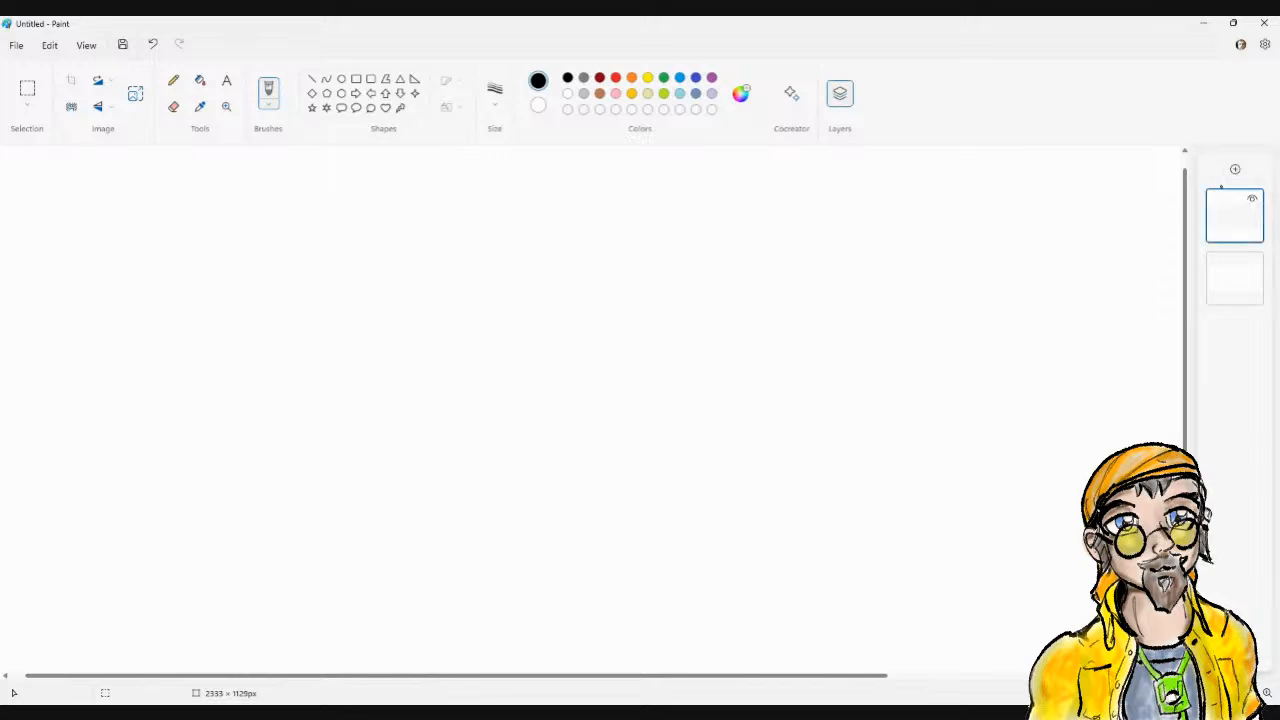
{"action": "left_click", "coordinate": [1251, 198]}
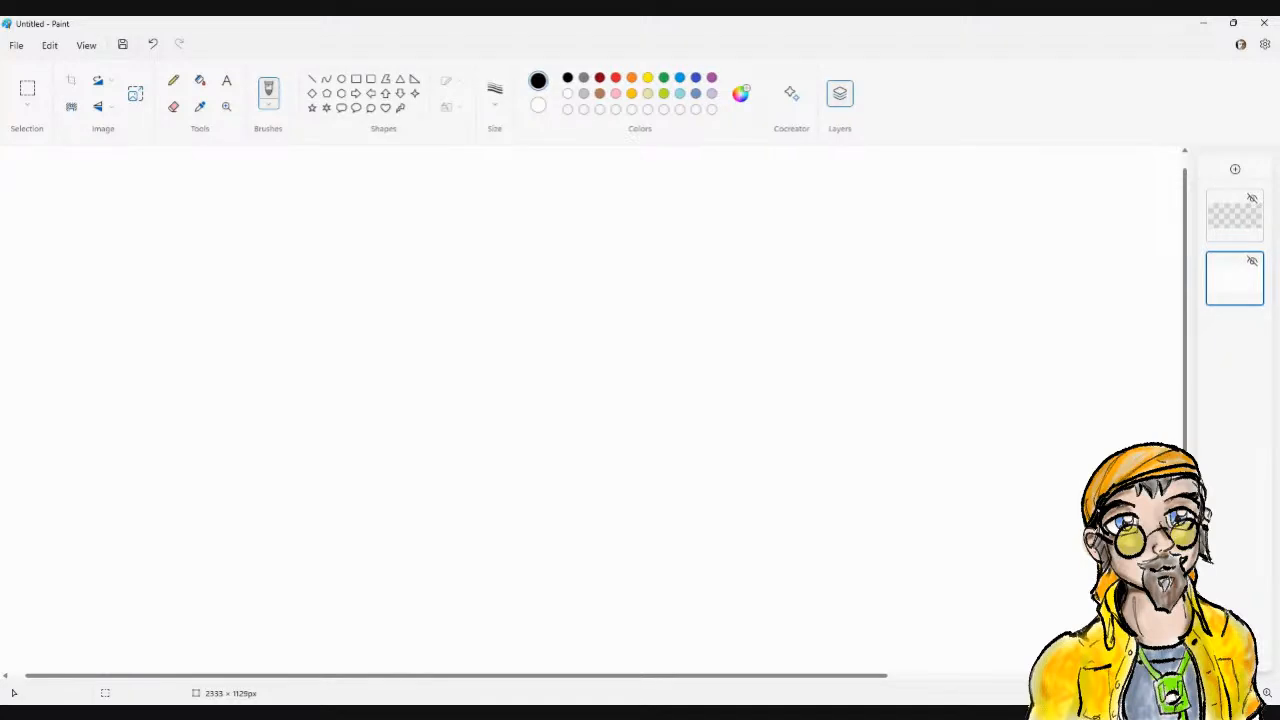
Set the brush size to 5px and the drawing colour to light blue
{"action": "left_click", "coordinate": [270, 106]}
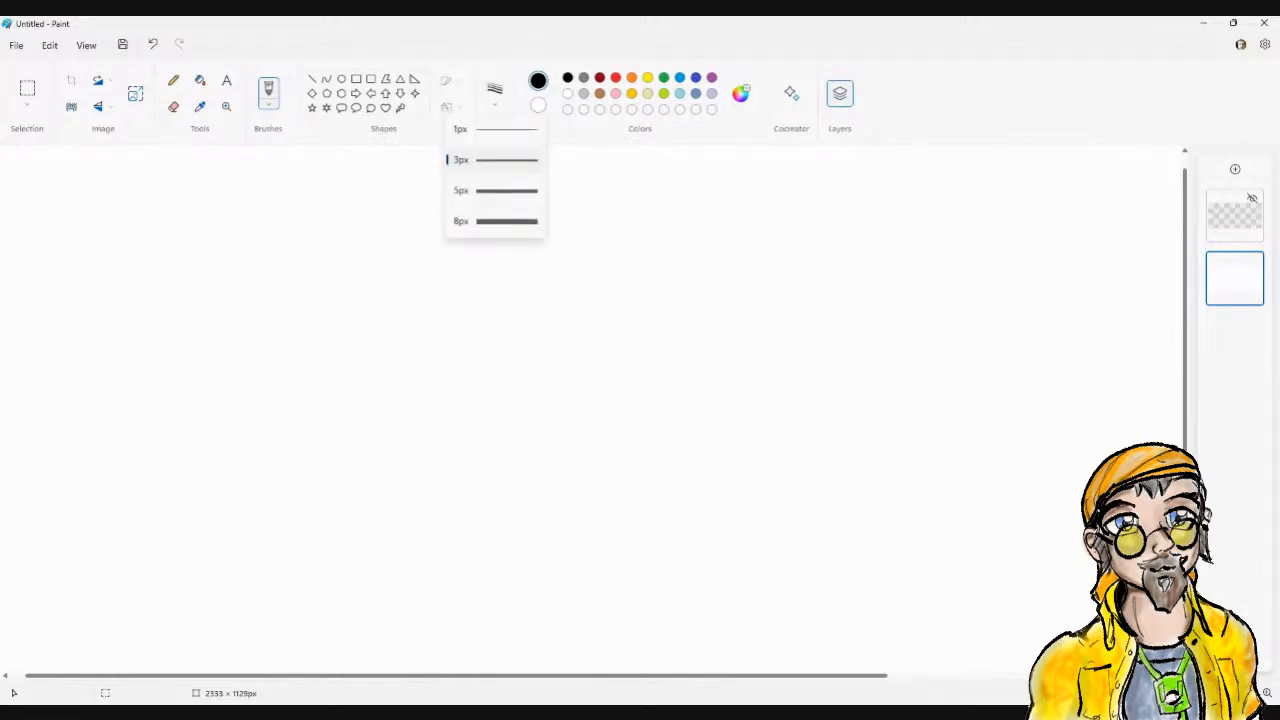
{"action": "left_click", "coordinate": [438, 151]}
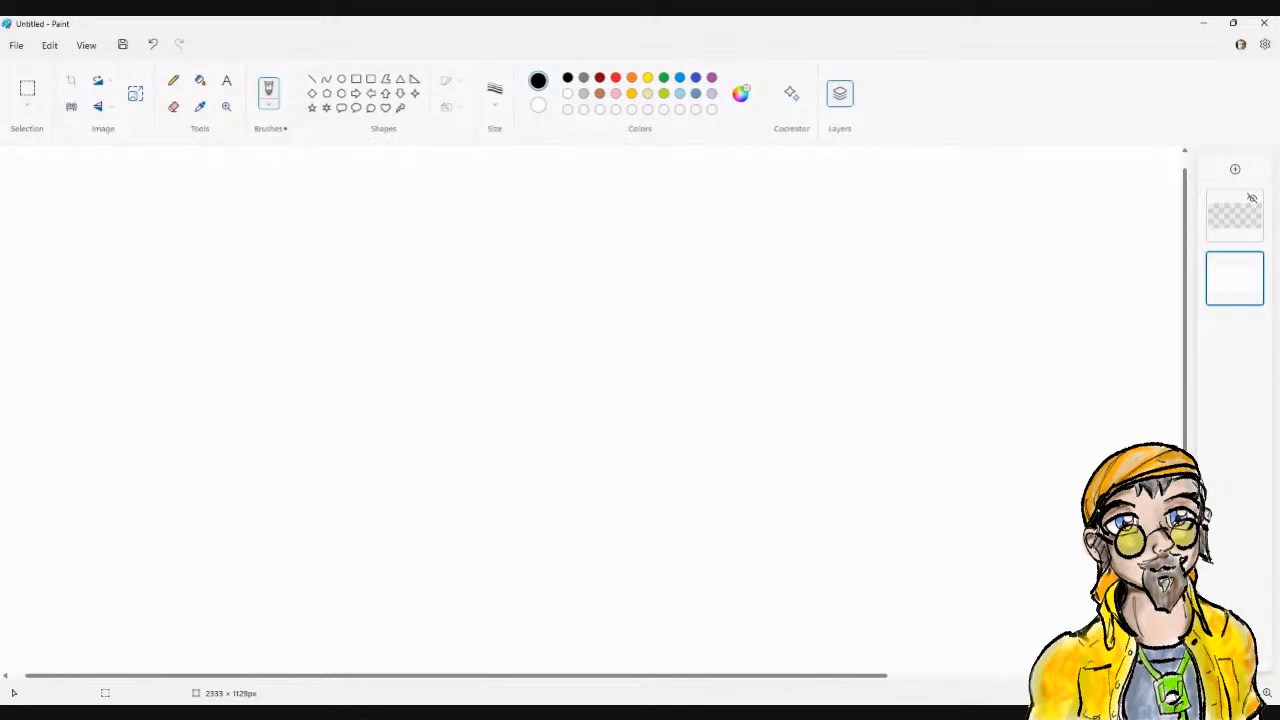
{"action": "left_click", "coordinate": [494, 93]}
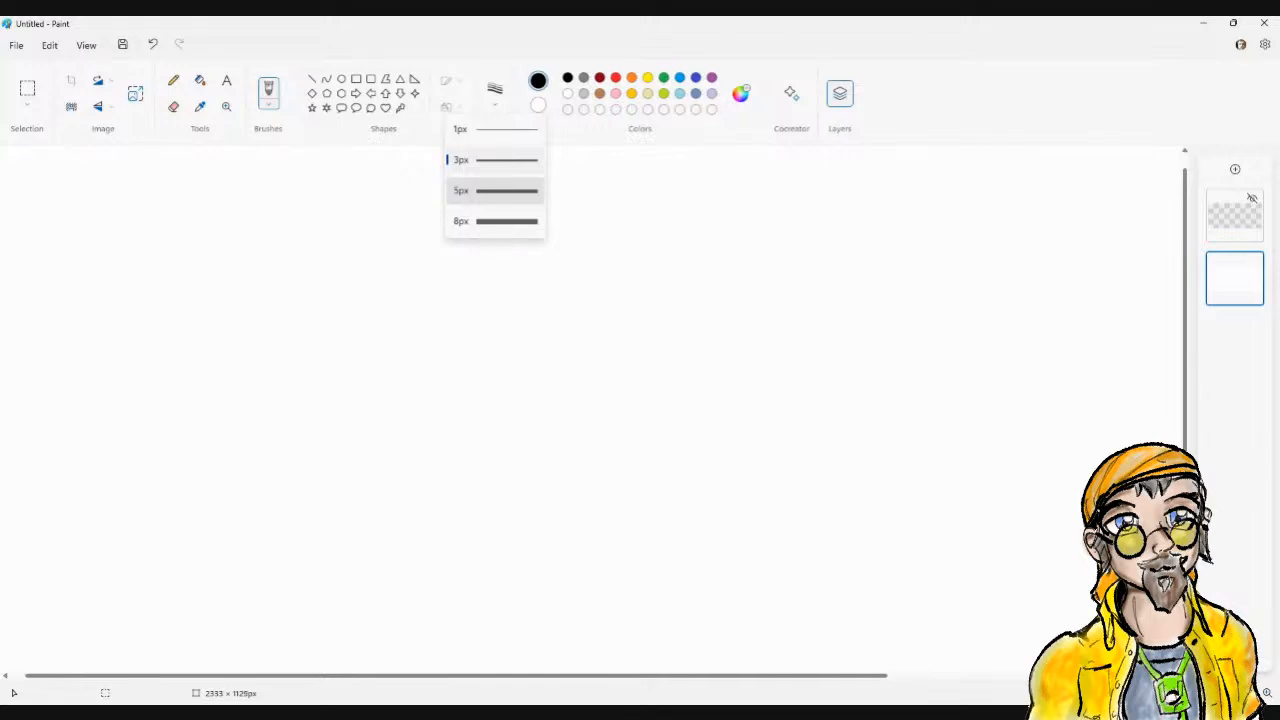
{"action": "left_click", "coordinate": [560, 185]}
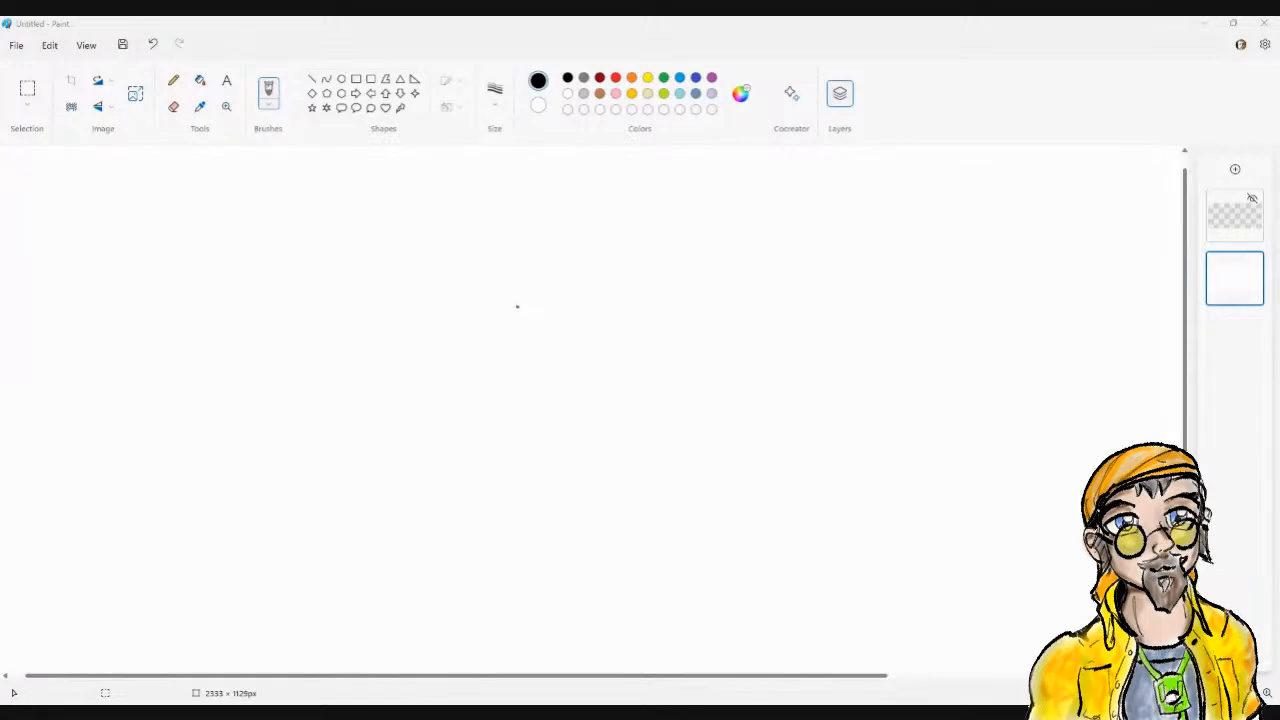
{"action": "left_click", "coordinate": [679, 77]}
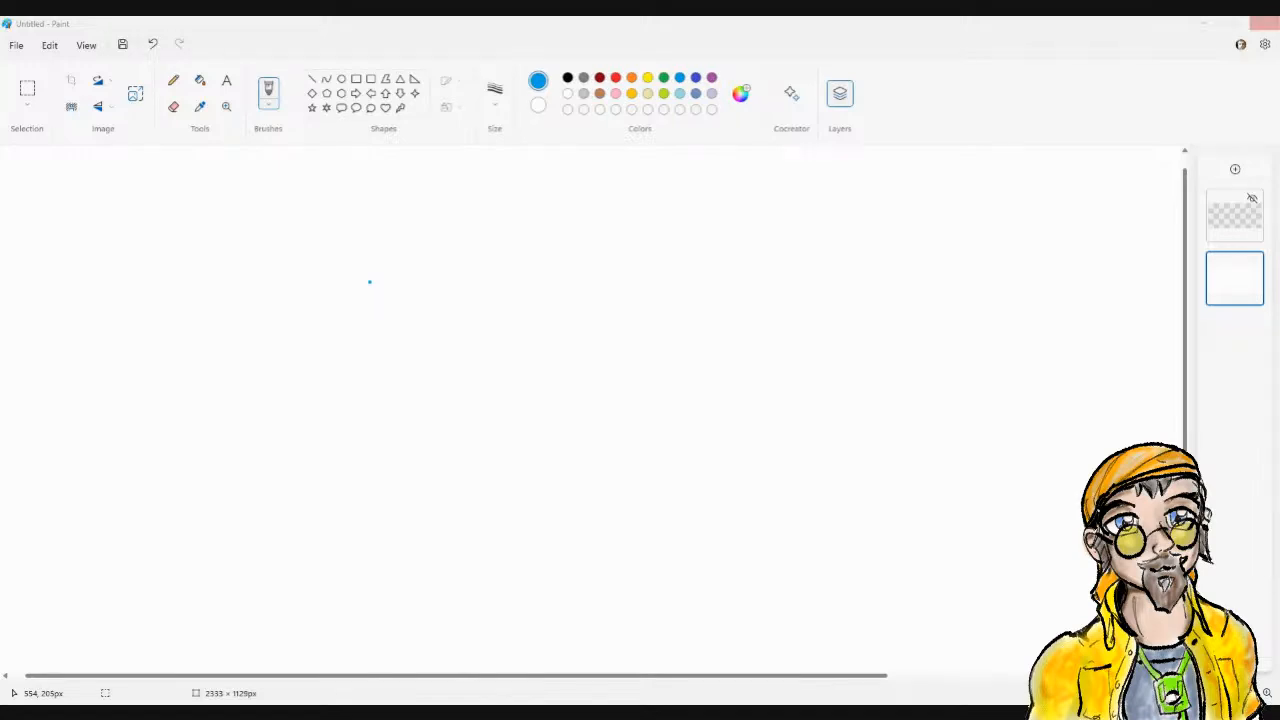
Sketch the head construction in light blue: an oval tapering to the chin, curved centre and eye guidelines, and the near ear
{"action": "left_click_drag", "start_coordinate": [369, 282], "coordinate": [331, 330]}
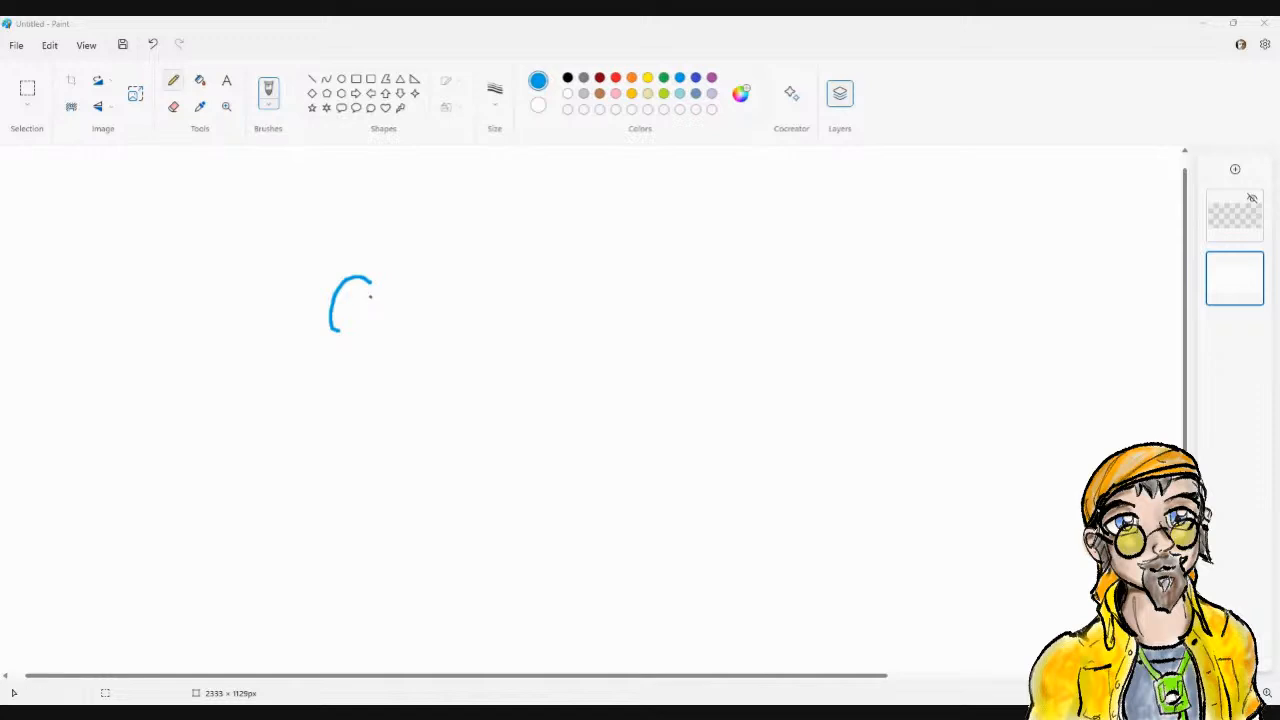
{"action": "key", "text": "ctrl+z"}
{"action": "left_click", "coordinate": [357, 280]}
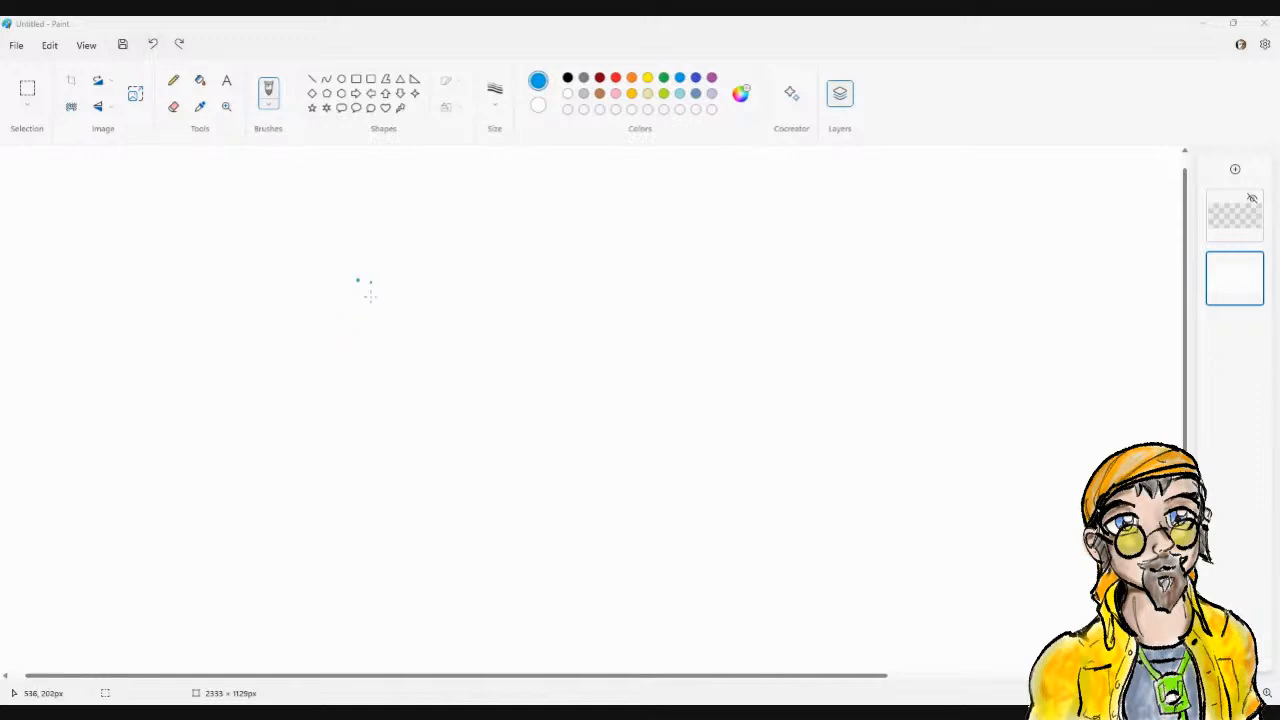
{"action": "mouse_move", "coordinate": [372, 283]}
{"action": "left_mouse_down"}
{"action": "mouse_move", "coordinate": [345, 298]}
{"action": "mouse_move", "coordinate": [335, 348]}
{"action": "mouse_move", "coordinate": [351, 387]}
{"action": "mouse_move", "coordinate": [446, 412]}
{"action": "mouse_move", "coordinate": [469, 373]}
{"action": "mouse_move", "coordinate": [431, 280]}
{"action": "mouse_move", "coordinate": [453, 452]}
{"action": "left_mouse_up"}
{"action": "mouse_move", "coordinate": [371, 249]}
{"action": "left_mouse_down"}
{"action": "mouse_move", "coordinate": [334, 376]}
{"action": "mouse_move", "coordinate": [385, 256]}
{"action": "mouse_move", "coordinate": [427, 252]}
{"action": "mouse_move", "coordinate": [468, 402]}
{"action": "mouse_move", "coordinate": [459, 521]}
{"action": "mouse_move", "coordinate": [436, 262]}
{"action": "left_mouse_up"}
{"action": "mouse_move", "coordinate": [330, 382]}
{"action": "left_mouse_down"}
{"action": "mouse_move", "coordinate": [346, 446]}
{"action": "mouse_move", "coordinate": [328, 370]}
{"action": "mouse_move", "coordinate": [362, 458]}
{"action": "mouse_move", "coordinate": [452, 522]}
{"action": "mouse_move", "coordinate": [368, 460]}
{"action": "left_mouse_up"}
{"action": "left_click_drag", "start_coordinate": [455, 520], "coordinate": [512, 455]}
{"action": "mouse_move", "coordinate": [514, 282]}
{"action": "left_mouse_down"}
{"action": "mouse_move", "coordinate": [525, 341]}
{"action": "mouse_move", "coordinate": [516, 298]}
{"action": "left_mouse_up"}
{"action": "mouse_move", "coordinate": [326, 318]}
{"action": "left_mouse_down"}
{"action": "mouse_move", "coordinate": [296, 378]}
{"action": "mouse_move", "coordinate": [332, 410]}
{"action": "left_mouse_up"}
{"action": "mouse_move", "coordinate": [326, 336]}
{"action": "left_mouse_down"}
{"action": "mouse_move", "coordinate": [322, 380]}
{"action": "mouse_move", "coordinate": [504, 390]}
{"action": "mouse_move", "coordinate": [424, 402]}
{"action": "mouse_move", "coordinate": [340, 338]}
{"action": "mouse_move", "coordinate": [383, 299]}
{"action": "mouse_move", "coordinate": [526, 340]}
{"action": "mouse_move", "coordinate": [324, 354]}
{"action": "left_mouse_up"}
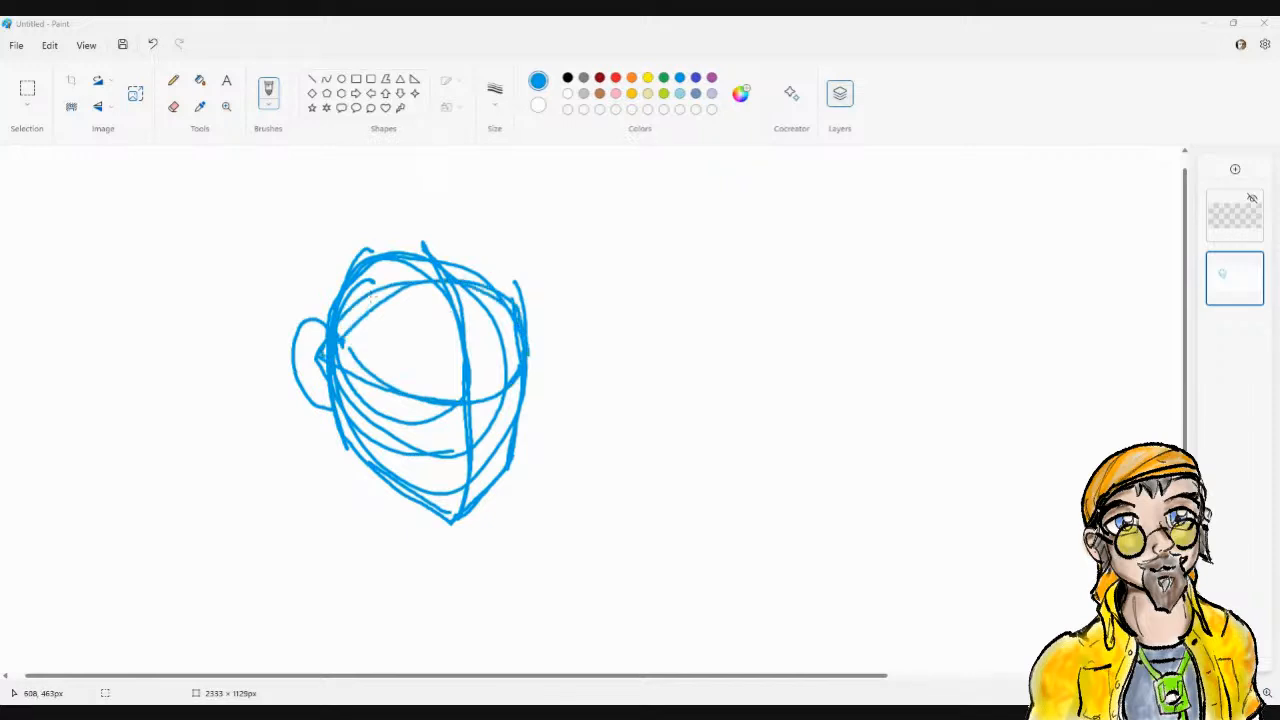
Sketch long curved lines from the ear and jaw down below the head, a short line above the crown, and inner ear detail
{"action": "left_click_drag", "start_coordinate": [340, 412], "coordinate": [390, 670]}
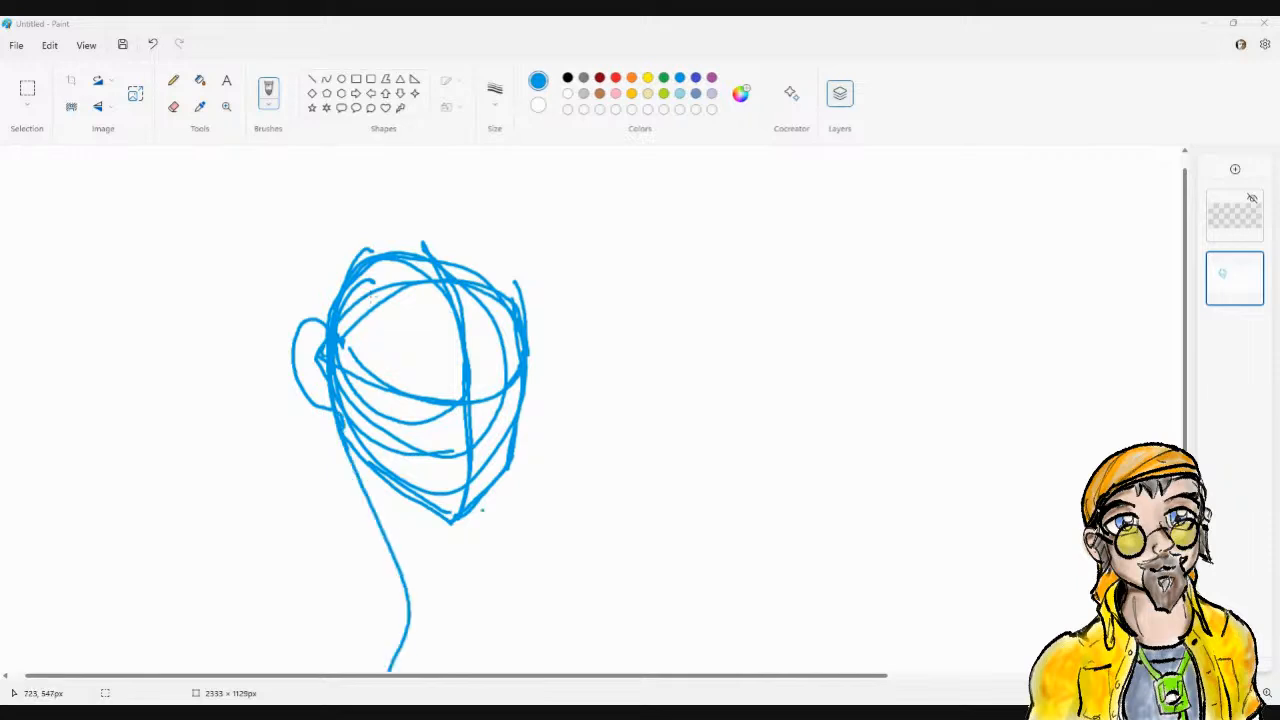
{"action": "left_click_drag", "start_coordinate": [414, 201], "coordinate": [410, 274]}
{"action": "left_click_drag", "start_coordinate": [400, 484], "coordinate": [416, 650]}
{"action": "left_click_drag", "start_coordinate": [402, 497], "coordinate": [430, 620]}
{"action": "mouse_move", "coordinate": [326, 328]}
{"action": "left_mouse_down"}
{"action": "mouse_move", "coordinate": [302, 336]}
{"action": "mouse_move", "coordinate": [302, 402]}
{"action": "mouse_move", "coordinate": [312, 340]}
{"action": "left_mouse_up"}
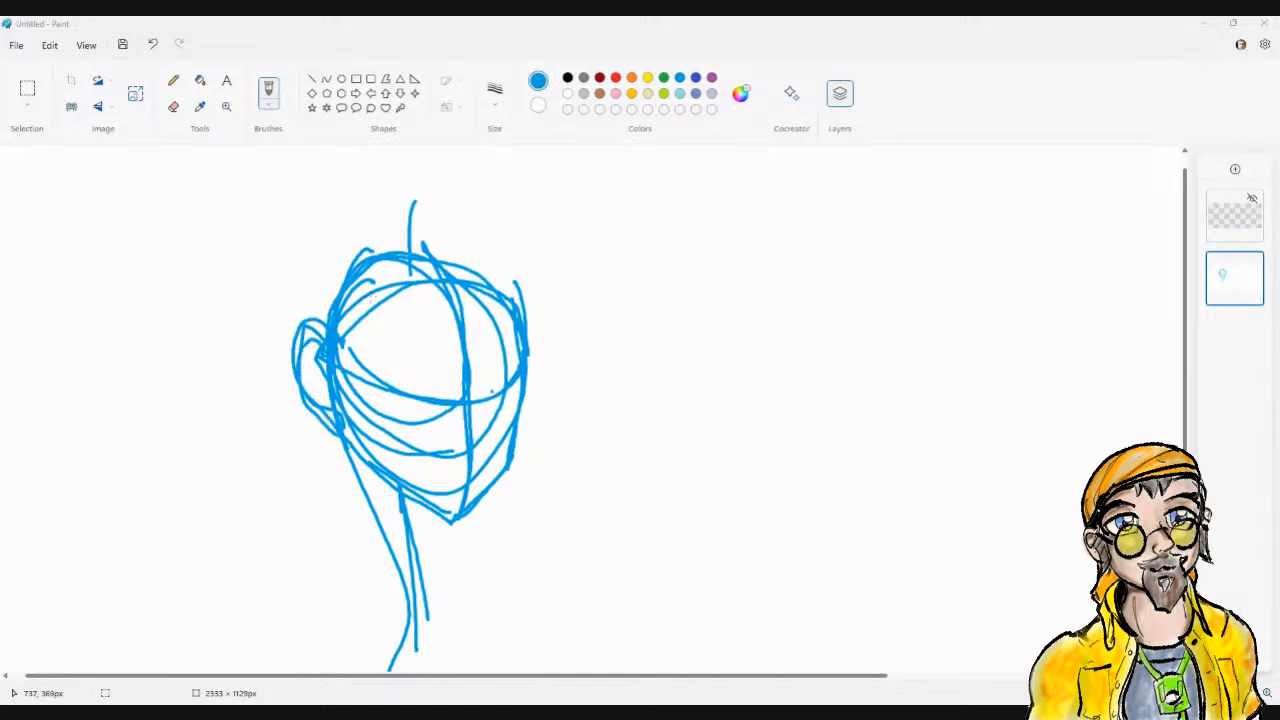
Switch the colour to indigo and trace the jawline, chin and near ear over the light blue construction
{"action": "left_click", "coordinate": [695, 77]}
{"action": "mouse_move", "coordinate": [326, 356]}
{"action": "left_mouse_down"}
{"action": "mouse_move", "coordinate": [370, 468]}
{"action": "mouse_move", "coordinate": [450, 516]}
{"action": "mouse_move", "coordinate": [352, 452]}
{"action": "left_mouse_up"}
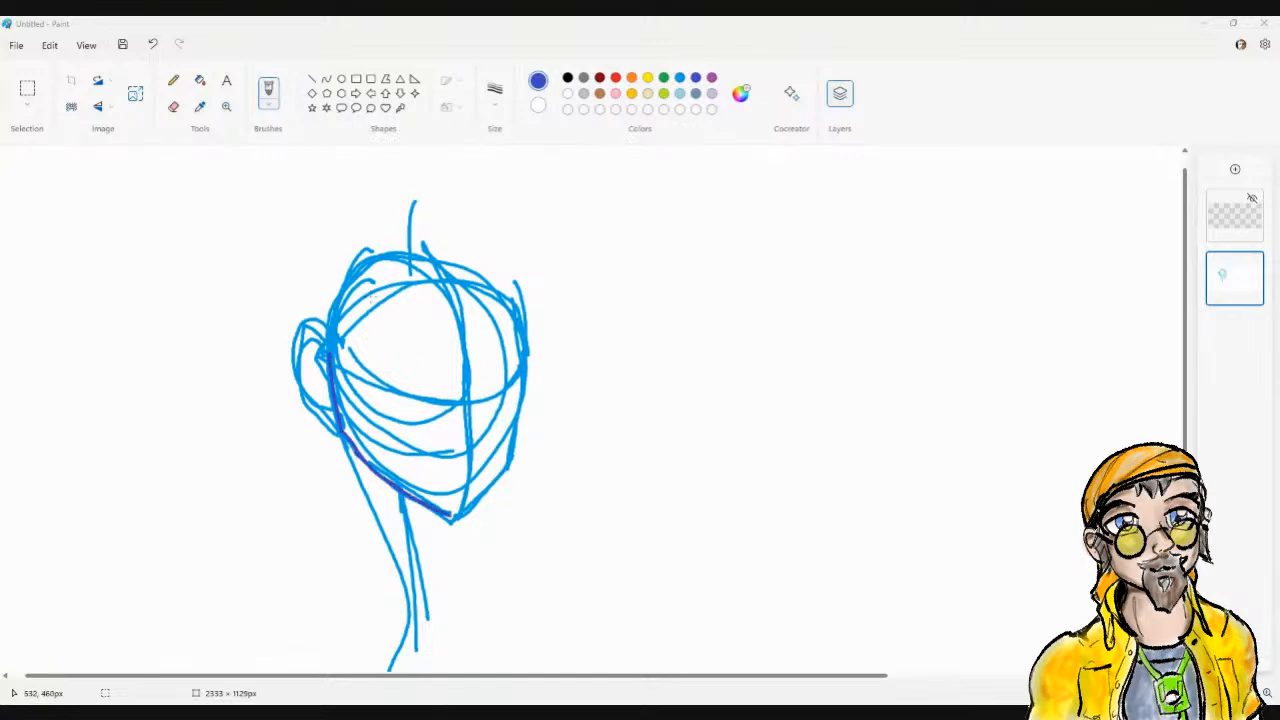
{"action": "mouse_move", "coordinate": [450, 516]}
{"action": "left_mouse_down"}
{"action": "mouse_move", "coordinate": [513, 461]}
{"action": "mouse_move", "coordinate": [453, 515]}
{"action": "left_mouse_up"}
{"action": "mouse_move", "coordinate": [525, 358]}
{"action": "left_mouse_down"}
{"action": "mouse_move", "coordinate": [512, 463]}
{"action": "mouse_move", "coordinate": [526, 362]}
{"action": "left_mouse_up"}
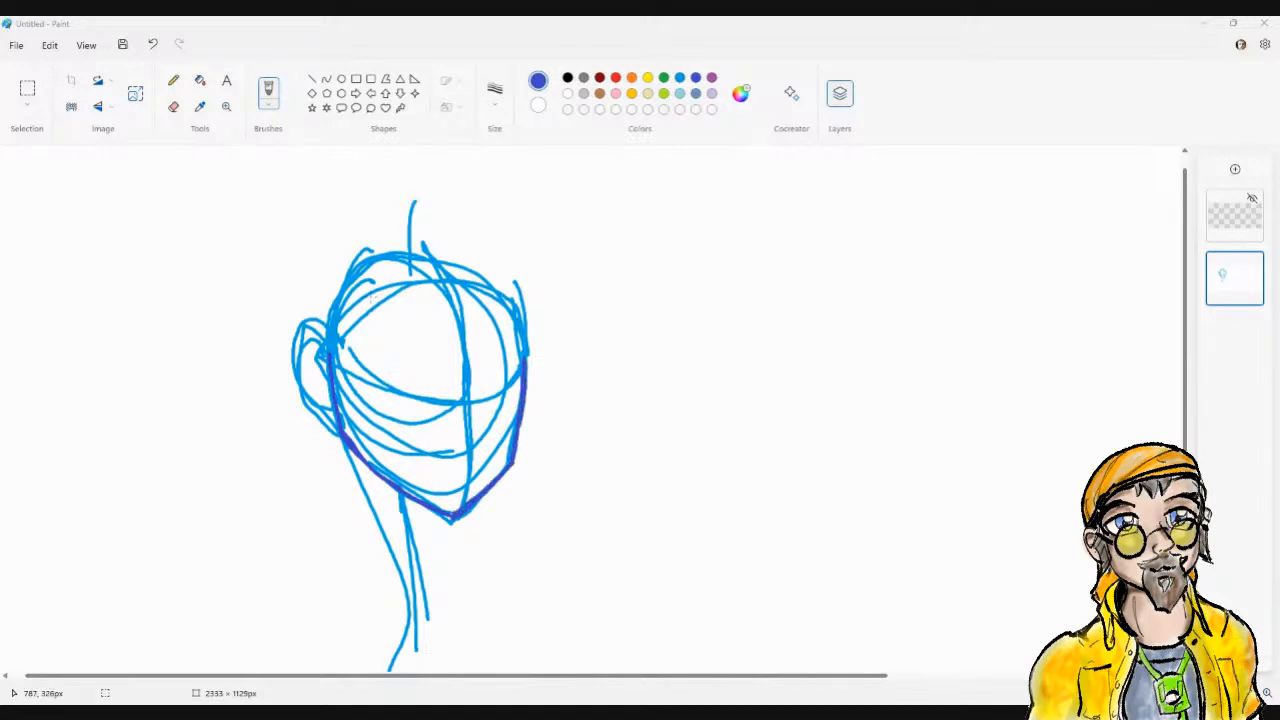
{"action": "mouse_move", "coordinate": [330, 348]}
{"action": "left_mouse_down"}
{"action": "mouse_move", "coordinate": [308, 330]}
{"action": "mouse_move", "coordinate": [298, 375]}
{"action": "mouse_move", "coordinate": [333, 424]}
{"action": "left_mouse_up"}
{"action": "left_click_drag", "start_coordinate": [318, 354], "coordinate": [310, 358]}
Sketch both eyes, the eyebrows and the nose in indigo along the face guidelines
{"action": "mouse_move", "coordinate": [369, 388]}
{"action": "left_mouse_down"}
{"action": "mouse_move", "coordinate": [402, 383]}
{"action": "mouse_move", "coordinate": [430, 402]}
{"action": "mouse_move", "coordinate": [390, 406]}
{"action": "mouse_move", "coordinate": [430, 405]}
{"action": "mouse_move", "coordinate": [521, 377]}
{"action": "mouse_move", "coordinate": [496, 400]}
{"action": "left_mouse_up"}
{"action": "mouse_move", "coordinate": [372, 362]}
{"action": "left_mouse_down"}
{"action": "mouse_move", "coordinate": [434, 374]}
{"action": "mouse_move", "coordinate": [522, 358]}
{"action": "left_mouse_up"}
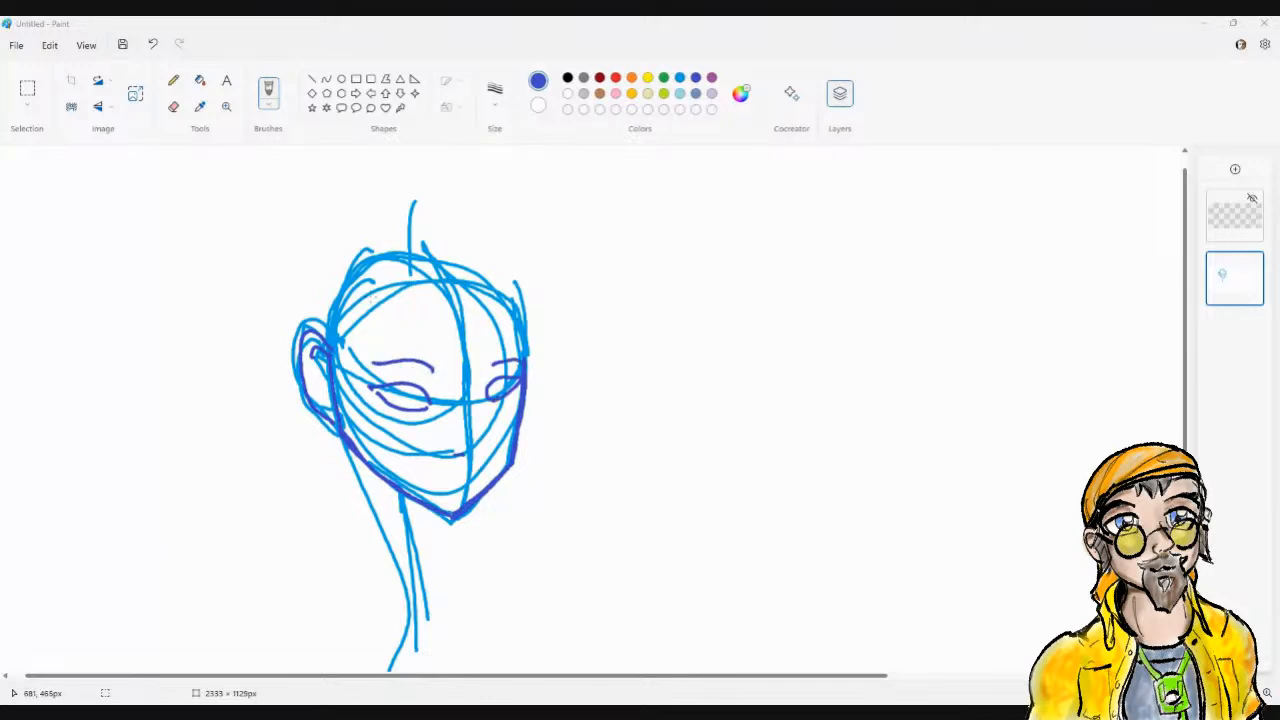
{"action": "mouse_move", "coordinate": [482, 434]}
{"action": "left_mouse_down"}
{"action": "mouse_move", "coordinate": [462, 452]}
{"action": "mouse_move", "coordinate": [474, 410]}
{"action": "mouse_move", "coordinate": [484, 426]}
{"action": "left_mouse_up"}
{"action": "left_click_drag", "start_coordinate": [360, 360], "coordinate": [436, 372]}
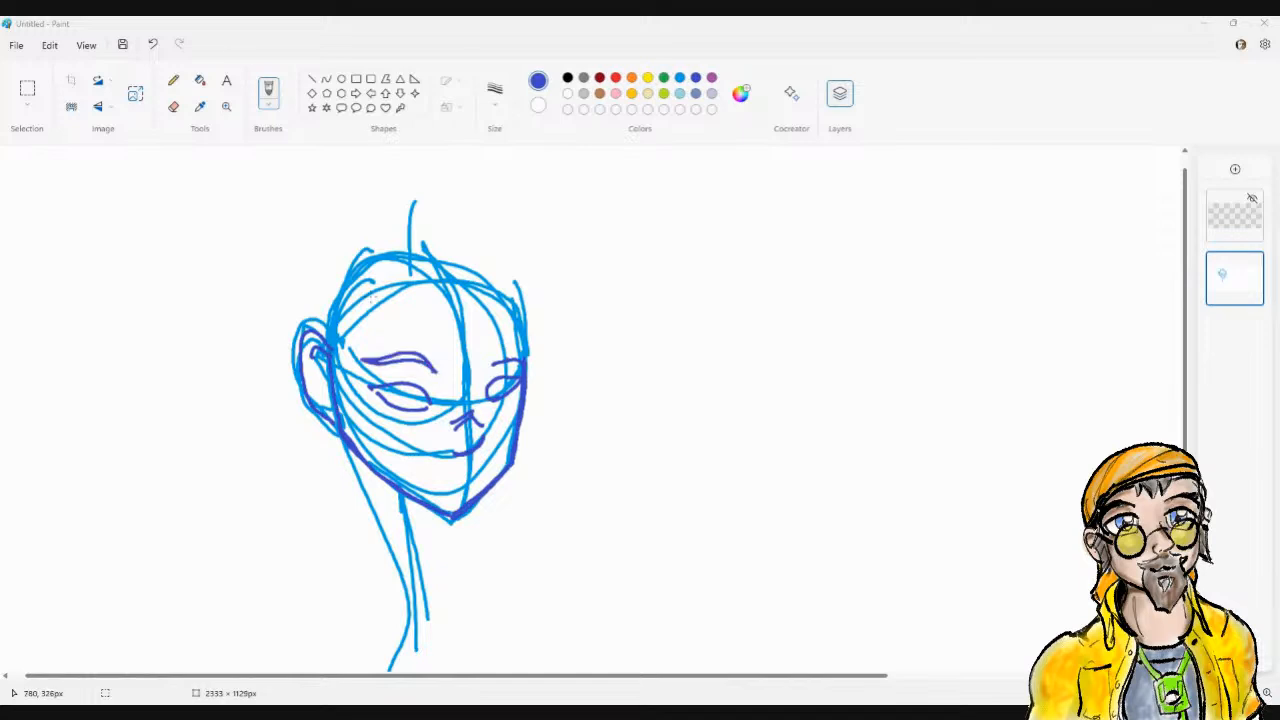
{"action": "left_click_drag", "start_coordinate": [530, 356], "coordinate": [488, 368]}
Sketch the hairline across the forehead in indigo and complete the face with irises, lips and eyelid creases
{"action": "left_click_drag", "start_coordinate": [370, 324], "coordinate": [423, 256]}
{"action": "left_click_drag", "start_coordinate": [433, 276], "coordinate": [528, 311]}
{"action": "left_click_drag", "start_coordinate": [386, 396], "coordinate": [410, 398]}
{"action": "left_click_drag", "start_coordinate": [488, 392], "coordinate": [506, 386]}
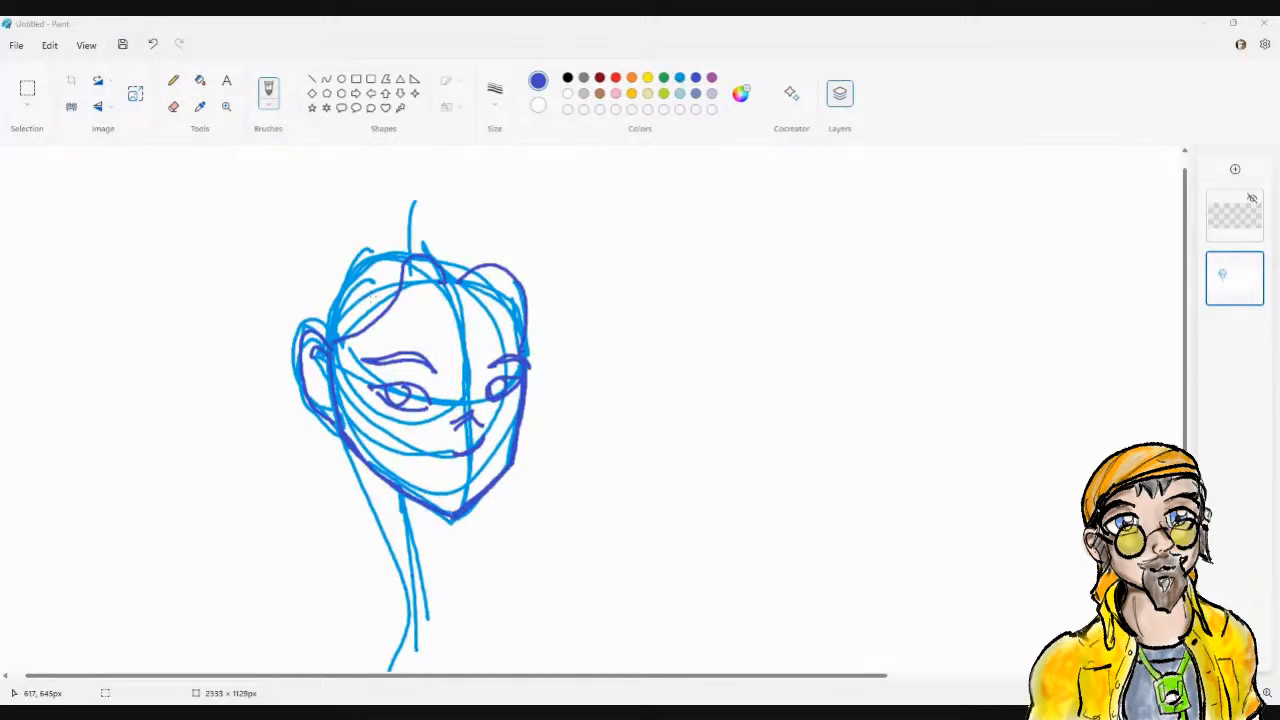
{"action": "mouse_move", "coordinate": [429, 473]}
{"action": "left_mouse_down"}
{"action": "mouse_move", "coordinate": [488, 465]}
{"action": "mouse_move", "coordinate": [484, 478]}
{"action": "mouse_move", "coordinate": [494, 464]}
{"action": "left_mouse_up"}
{"action": "mouse_move", "coordinate": [428, 373]}
{"action": "left_mouse_down"}
{"action": "mouse_move", "coordinate": [430, 385]}
{"action": "mouse_move", "coordinate": [515, 369]}
{"action": "left_mouse_up"}
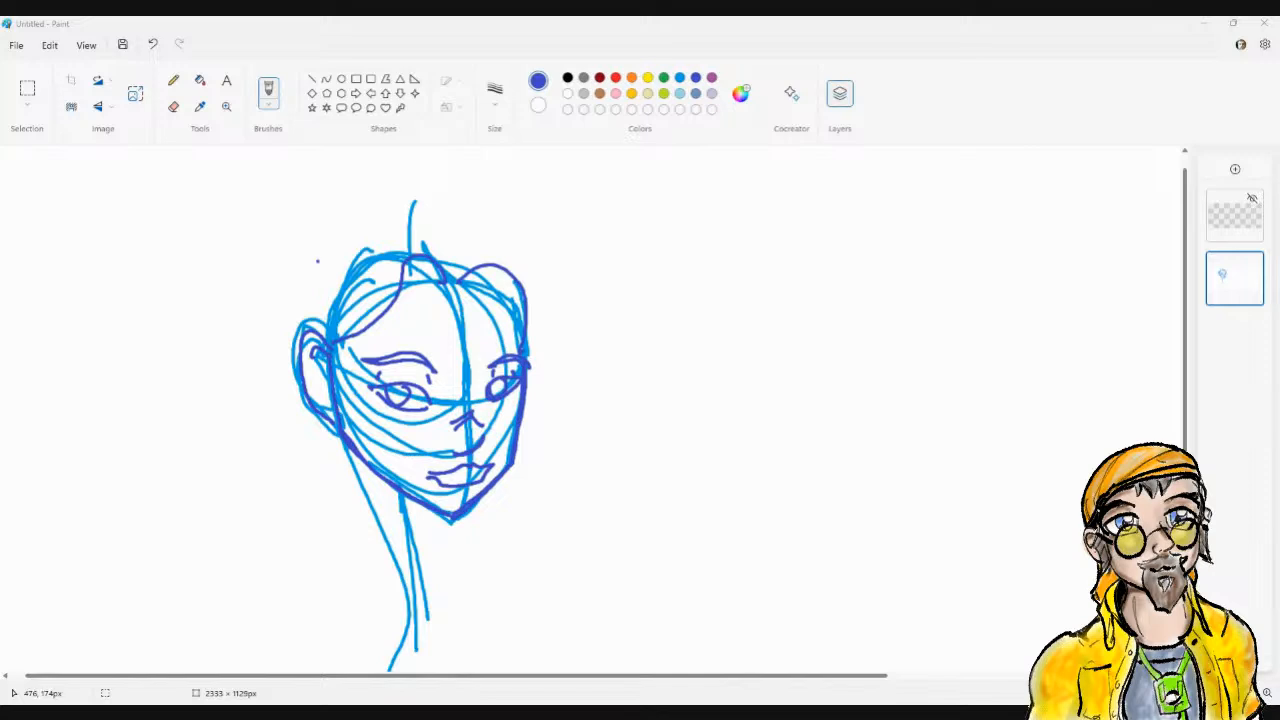
Outline the hair's crown in indigo, with a long strand sweeping below the chin and short lines on both sides
{"action": "mouse_move", "coordinate": [300, 320]}
{"action": "left_mouse_down"}
{"action": "mouse_move", "coordinate": [347, 248]}
{"action": "mouse_move", "coordinate": [395, 224]}
{"action": "mouse_move", "coordinate": [468, 228]}
{"action": "mouse_move", "coordinate": [524, 272]}
{"action": "left_mouse_up"}
{"action": "left_click_drag", "start_coordinate": [318, 418], "coordinate": [386, 664]}
{"action": "mouse_move", "coordinate": [426, 510]}
{"action": "left_mouse_down"}
{"action": "mouse_move", "coordinate": [442, 598]}
{"action": "mouse_move", "coordinate": [374, 656]}
{"action": "left_mouse_up"}
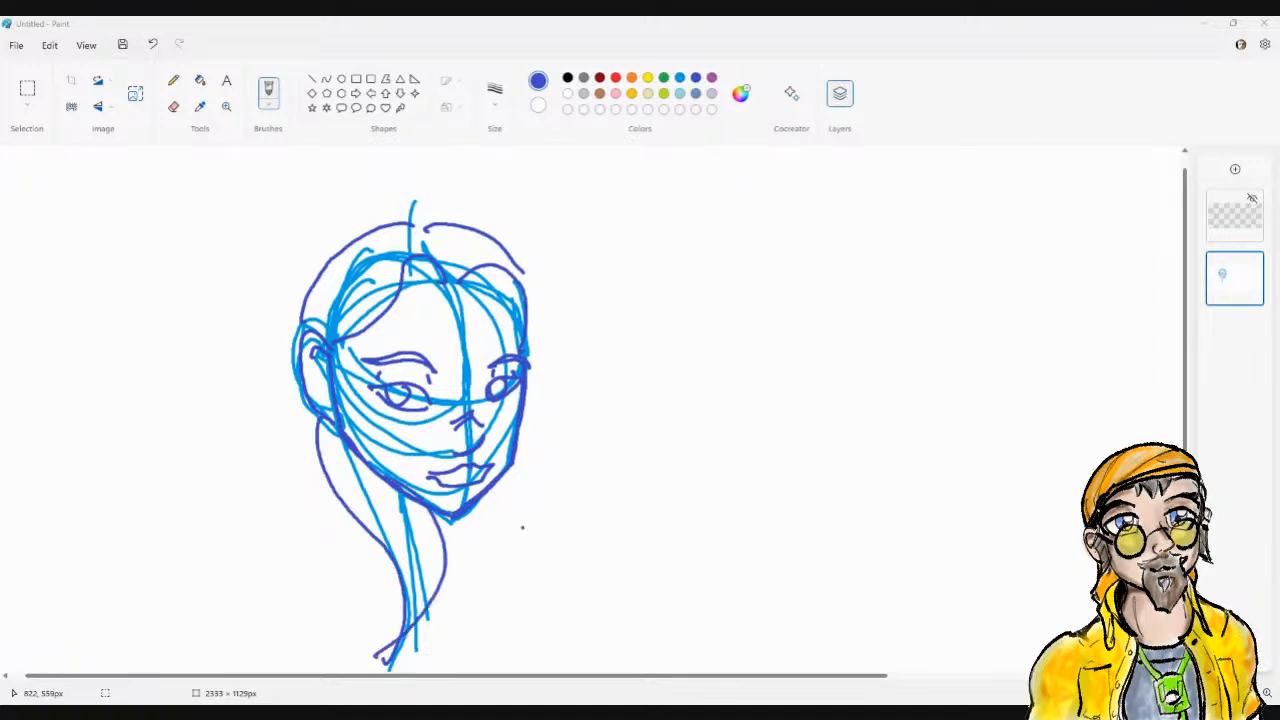
{"action": "left_click_drag", "start_coordinate": [470, 506], "coordinate": [480, 562]}
{"action": "left_click_drag", "start_coordinate": [363, 518], "coordinate": [364, 572]}
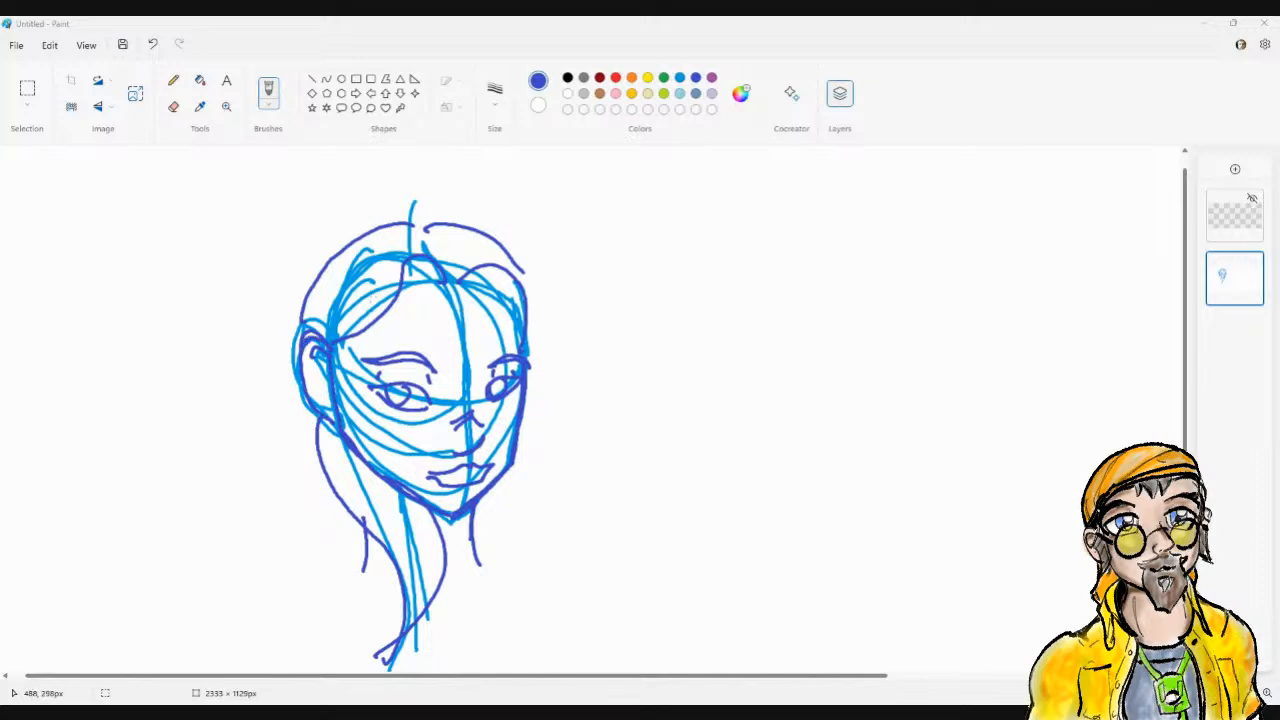
Draw long indigo hair locks falling along both sides of the face and ending in pointed tips
{"action": "left_click_drag", "start_coordinate": [529, 346], "coordinate": [529, 384]}
{"action": "left_click_drag", "start_coordinate": [350, 336], "coordinate": [378, 514]}
{"action": "left_click_drag", "start_coordinate": [325, 368], "coordinate": [378, 518]}
{"action": "mouse_move", "coordinate": [530, 392]}
{"action": "left_mouse_down"}
{"action": "mouse_move", "coordinate": [524, 480]}
{"action": "mouse_move", "coordinate": [498, 550]}
{"action": "left_mouse_up"}
{"action": "mouse_move", "coordinate": [518, 502]}
{"action": "left_mouse_down"}
{"action": "mouse_move", "coordinate": [492, 610]}
{"action": "mouse_move", "coordinate": [516, 648]}
{"action": "left_mouse_up"}
{"action": "left_click_drag", "start_coordinate": [474, 536], "coordinate": [514, 640]}
{"action": "mouse_move", "coordinate": [304, 402]}
{"action": "left_mouse_down"}
{"action": "mouse_move", "coordinate": [358, 578]}
{"action": "mouse_move", "coordinate": [364, 548]}
{"action": "left_mouse_up"}
{"action": "mouse_move", "coordinate": [528, 368]}
{"action": "left_mouse_down"}
{"action": "mouse_move", "coordinate": [536, 514]}
{"action": "mouse_move", "coordinate": [508, 566]}
{"action": "mouse_move", "coordinate": [540, 566]}
{"action": "left_mouse_up"}
Add the hair parting at the crown, the sides of the nose, and one more strand beside the neck
{"action": "left_click_drag", "start_coordinate": [420, 226], "coordinate": [456, 276]}
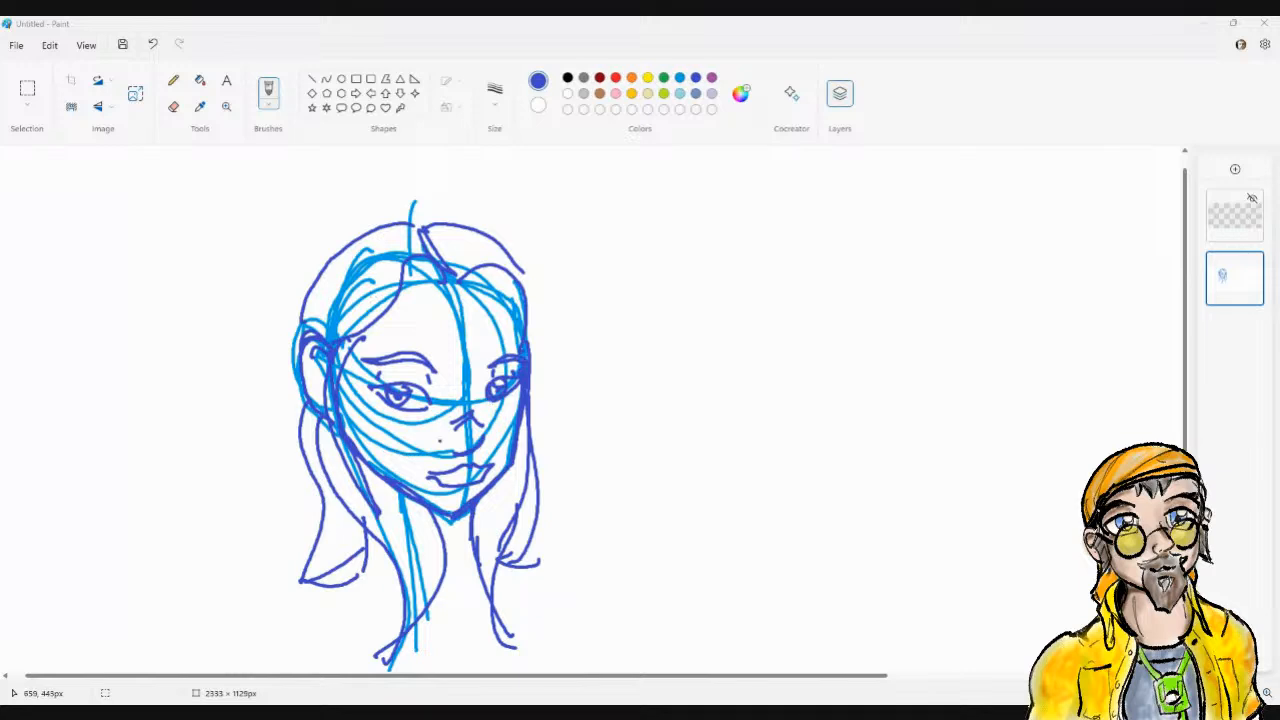
{"action": "left_click_drag", "start_coordinate": [442, 450], "coordinate": [490, 434]}
{"action": "left_click_drag", "start_coordinate": [388, 512], "coordinate": [370, 592]}
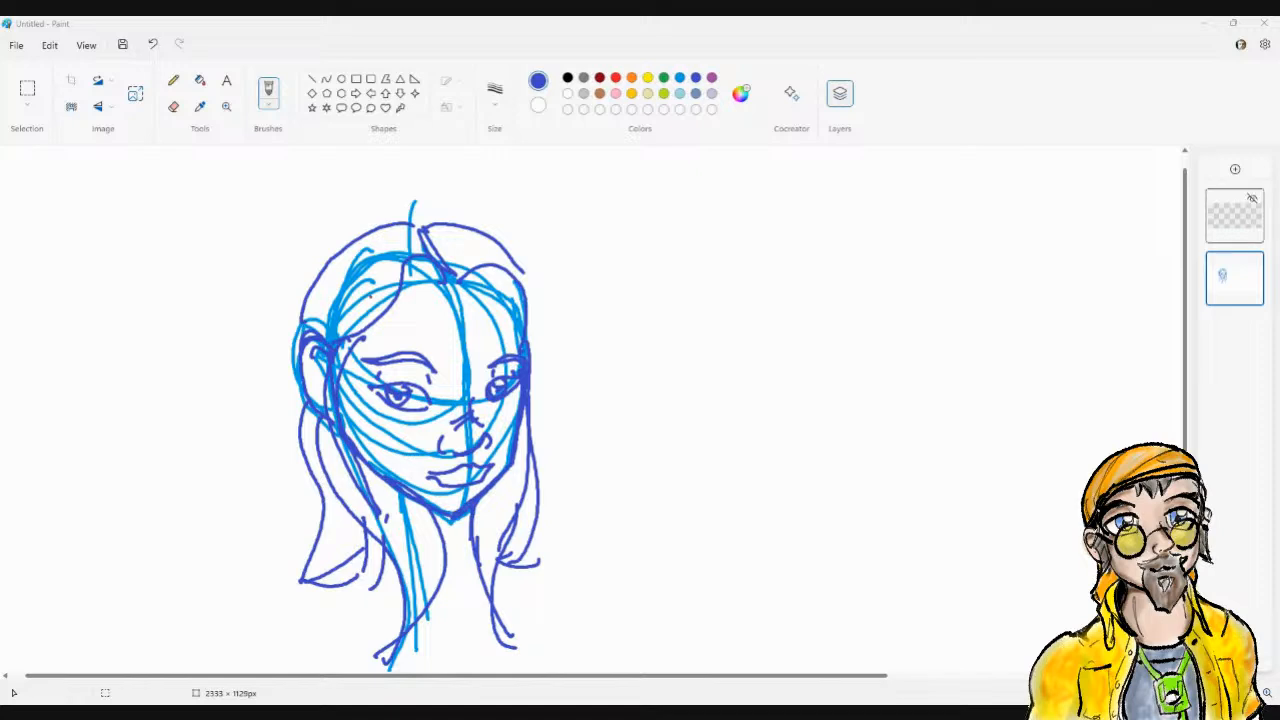
Make the top layer active and toggle its visibility, leaving it shown for inking above the sketch
{"action": "left_click", "coordinate": [1234, 215]}
{"action": "left_click", "coordinate": [1252, 198]}
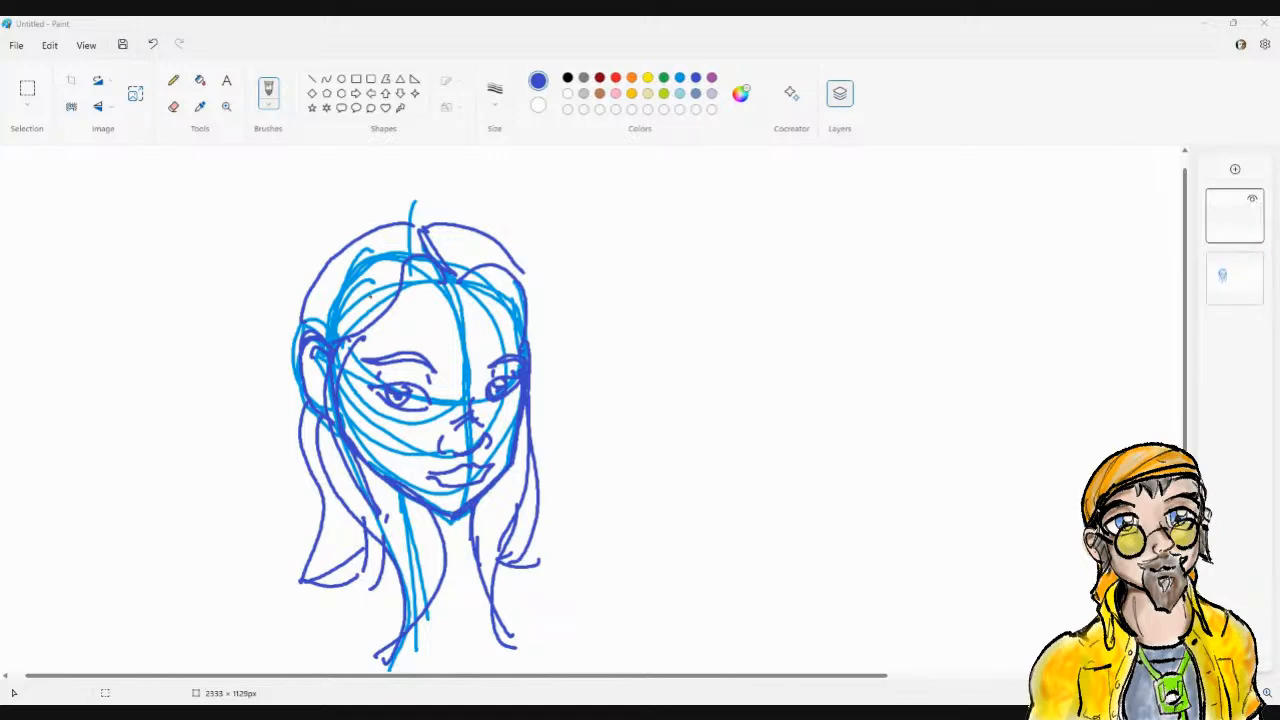
{"action": "left_click", "coordinate": [1252, 198]}
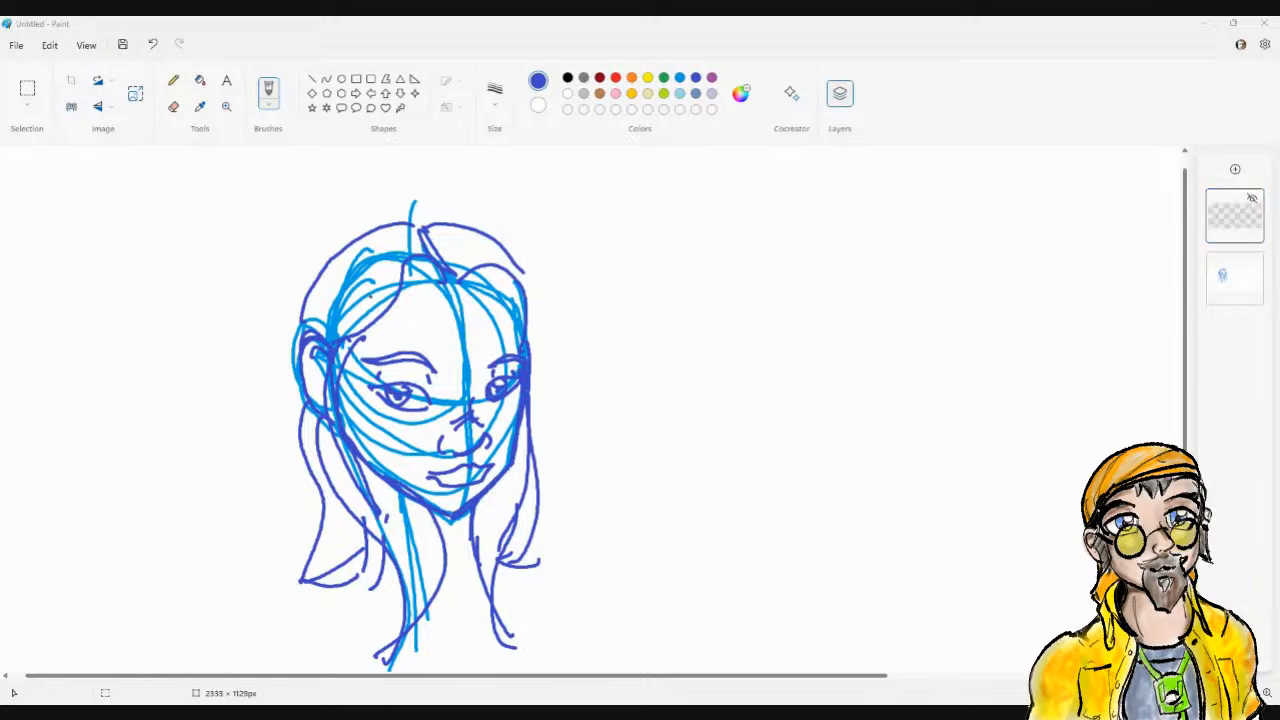
{"action": "left_click", "coordinate": [1252, 198]}
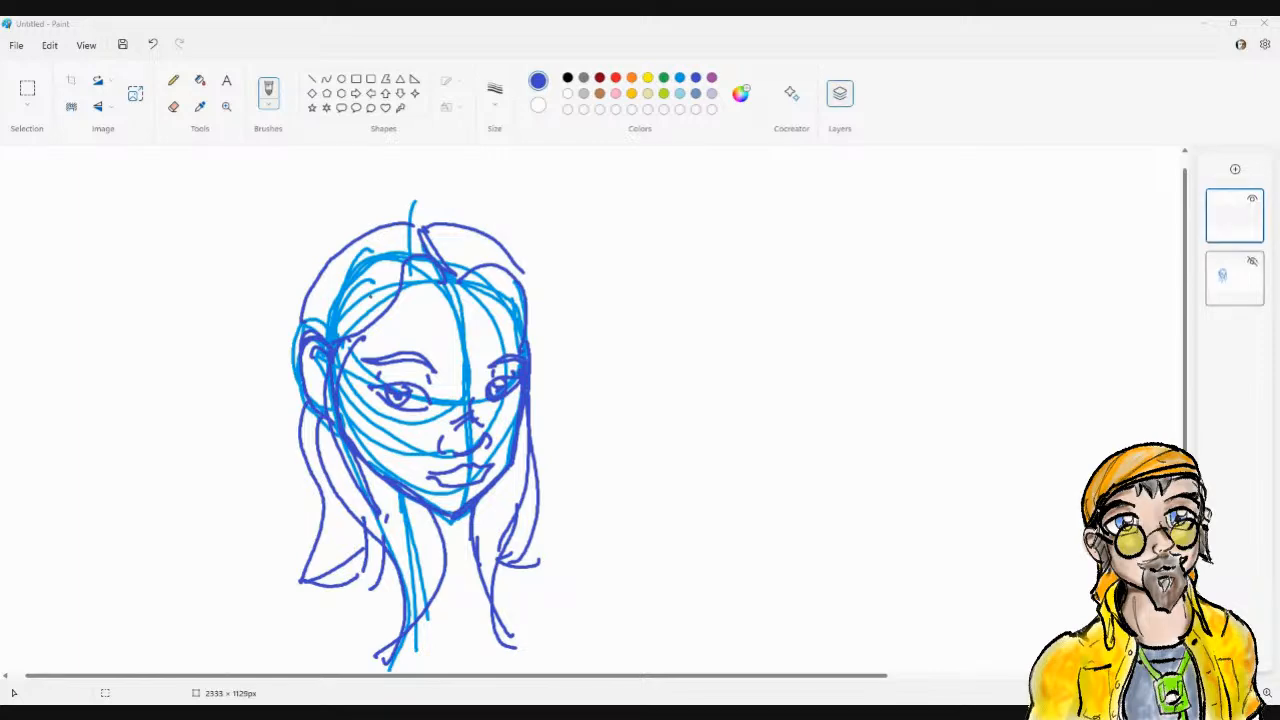
{"action": "left_click", "coordinate": [1252, 198]}
{"action": "left_click", "coordinate": [1252, 198]}
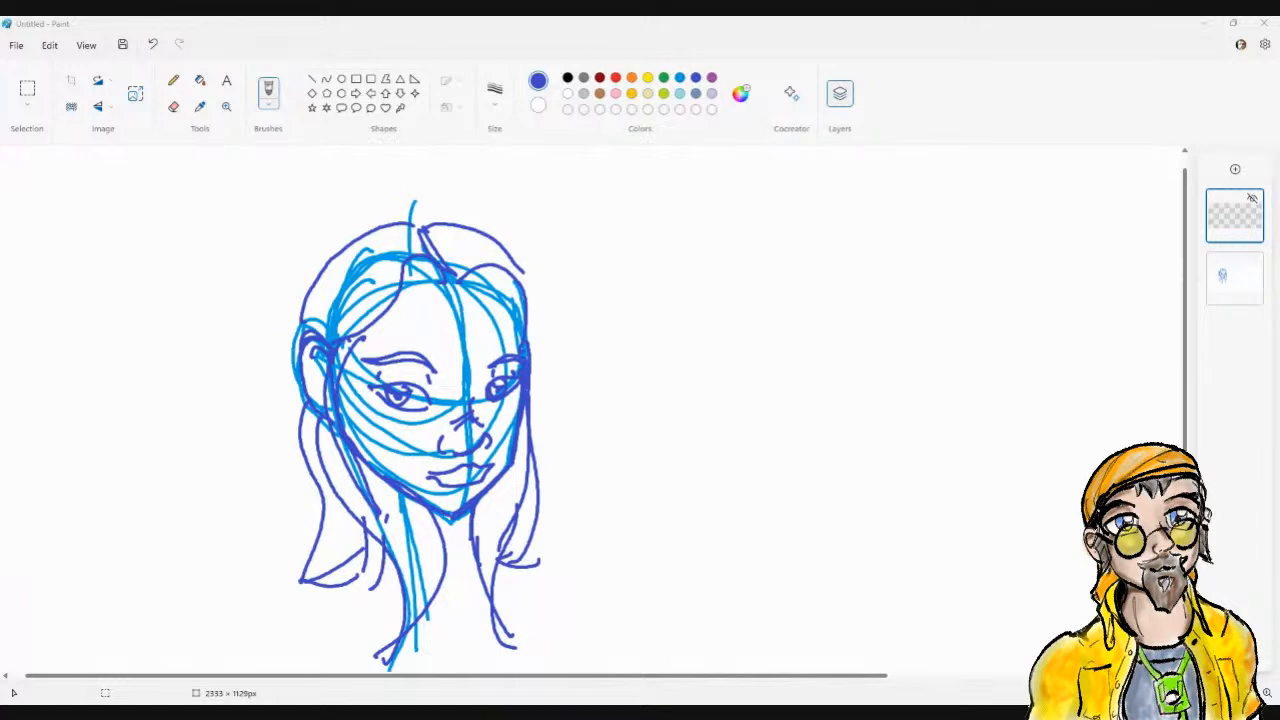
Ink the far eye, its eyebrow and the face outline around the chin in black with an 8px brush
{"action": "left_click", "coordinate": [567, 77]}
{"action": "left_click", "coordinate": [494, 93]}
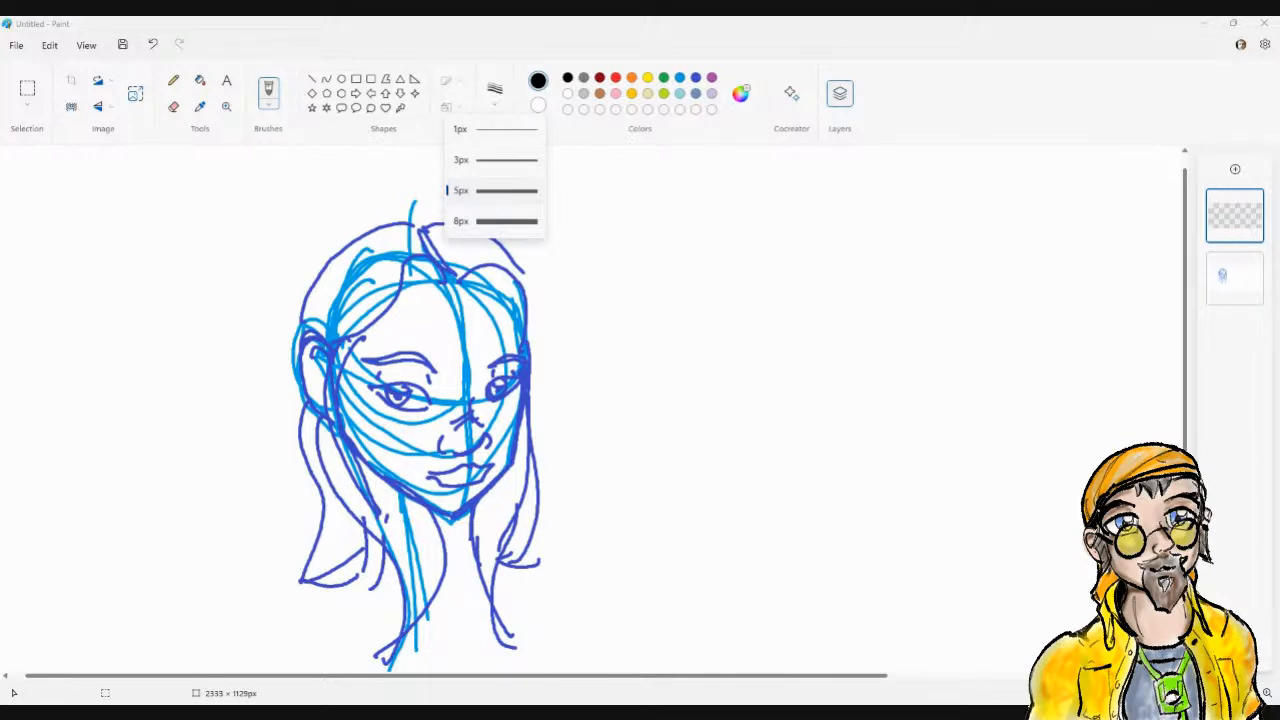
{"action": "left_click", "coordinate": [500, 221]}
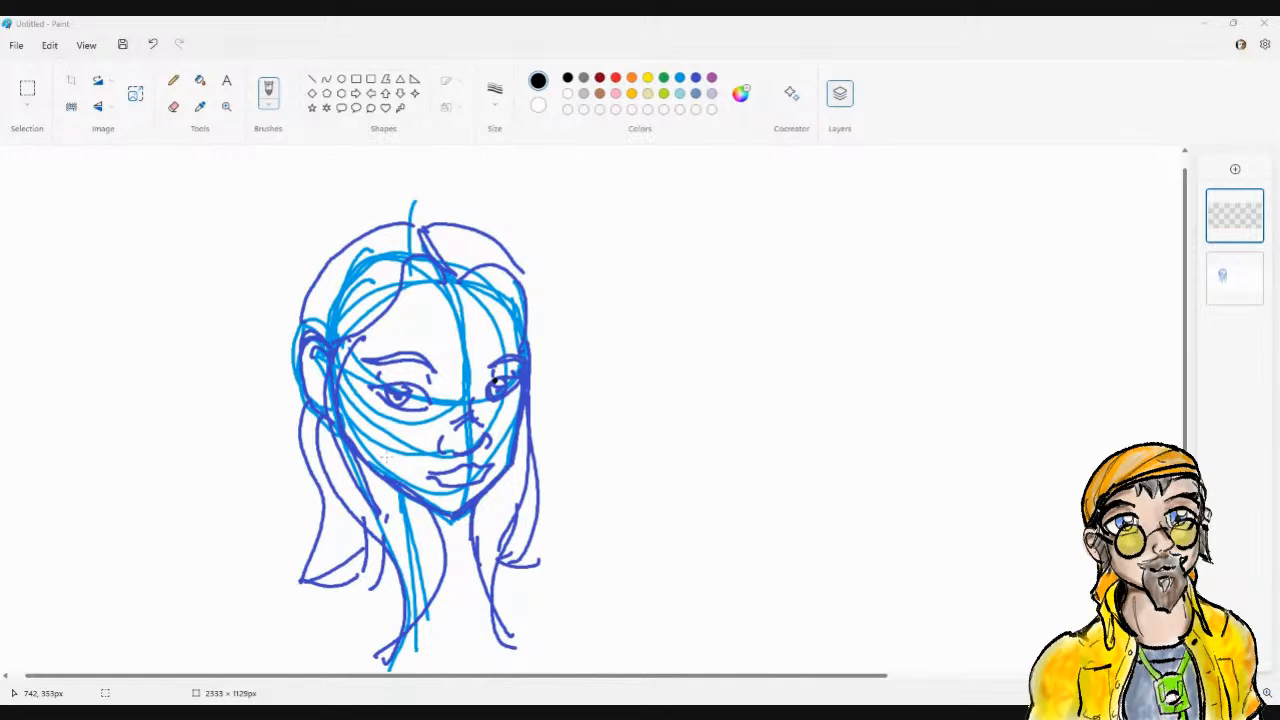
{"action": "left_click_drag", "start_coordinate": [435, 377], "coordinate": [426, 372]}
{"action": "mouse_move", "coordinate": [489, 395]}
{"action": "left_mouse_down"}
{"action": "mouse_move", "coordinate": [489, 381]}
{"action": "mouse_move", "coordinate": [523, 374]}
{"action": "mouse_move", "coordinate": [498, 398]}
{"action": "mouse_move", "coordinate": [482, 362]}
{"action": "mouse_move", "coordinate": [516, 352]}
{"action": "mouse_move", "coordinate": [530, 364]}
{"action": "mouse_move", "coordinate": [526, 340]}
{"action": "mouse_move", "coordinate": [532, 378]}
{"action": "mouse_move", "coordinate": [510, 462]}
{"action": "left_mouse_up"}
{"action": "mouse_move", "coordinate": [448, 513]}
{"action": "left_mouse_down"}
{"action": "mouse_move", "coordinate": [470, 510]}
{"action": "mouse_move", "coordinate": [508, 466]}
{"action": "left_mouse_up"}
{"action": "left_click", "coordinate": [388, 379]}
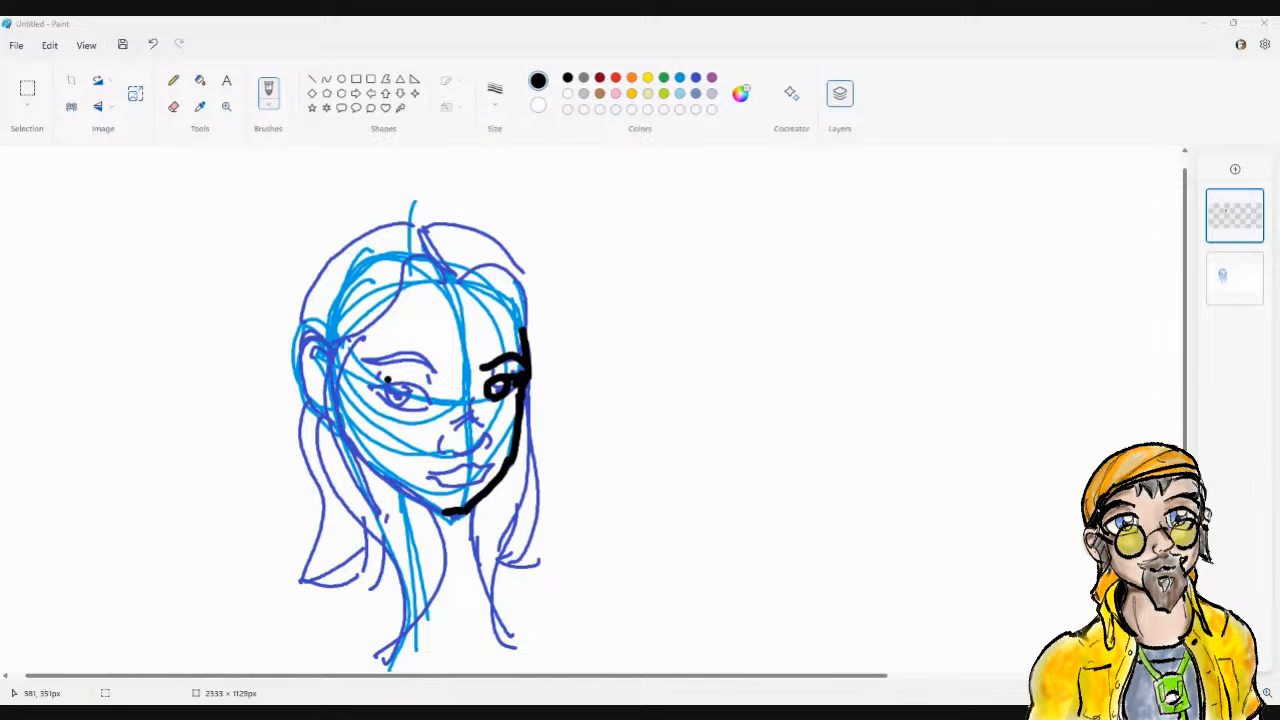
{"action": "mouse_move", "coordinate": [335, 381]}
{"action": "left_mouse_down"}
{"action": "mouse_move", "coordinate": [347, 443]}
{"action": "mouse_move", "coordinate": [442, 512]}
{"action": "left_mouse_up"}
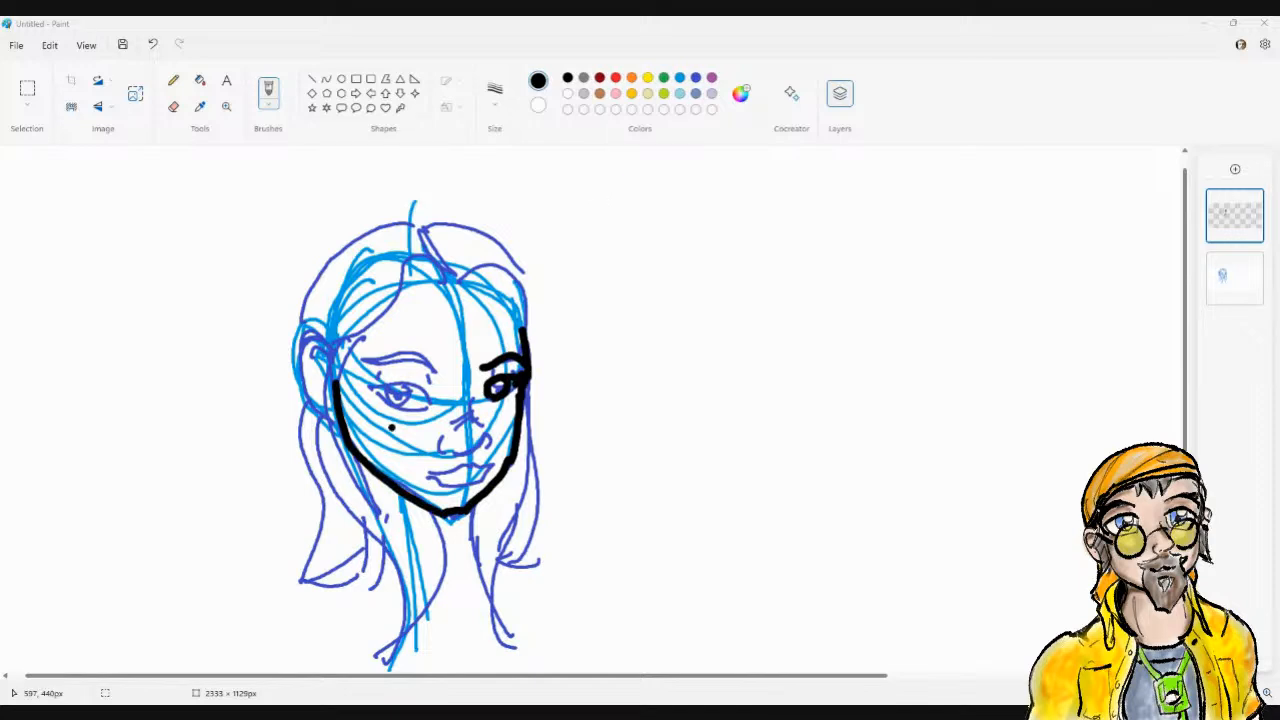
Ink the near eye, the outer curve of the crown, and the hairline framing the forehead and near cheek in black
{"action": "mouse_move", "coordinate": [366, 385]}
{"action": "left_mouse_down"}
{"action": "mouse_move", "coordinate": [415, 386]}
{"action": "mouse_move", "coordinate": [432, 404]}
{"action": "mouse_move", "coordinate": [372, 389]}
{"action": "mouse_move", "coordinate": [435, 410]}
{"action": "left_mouse_up"}
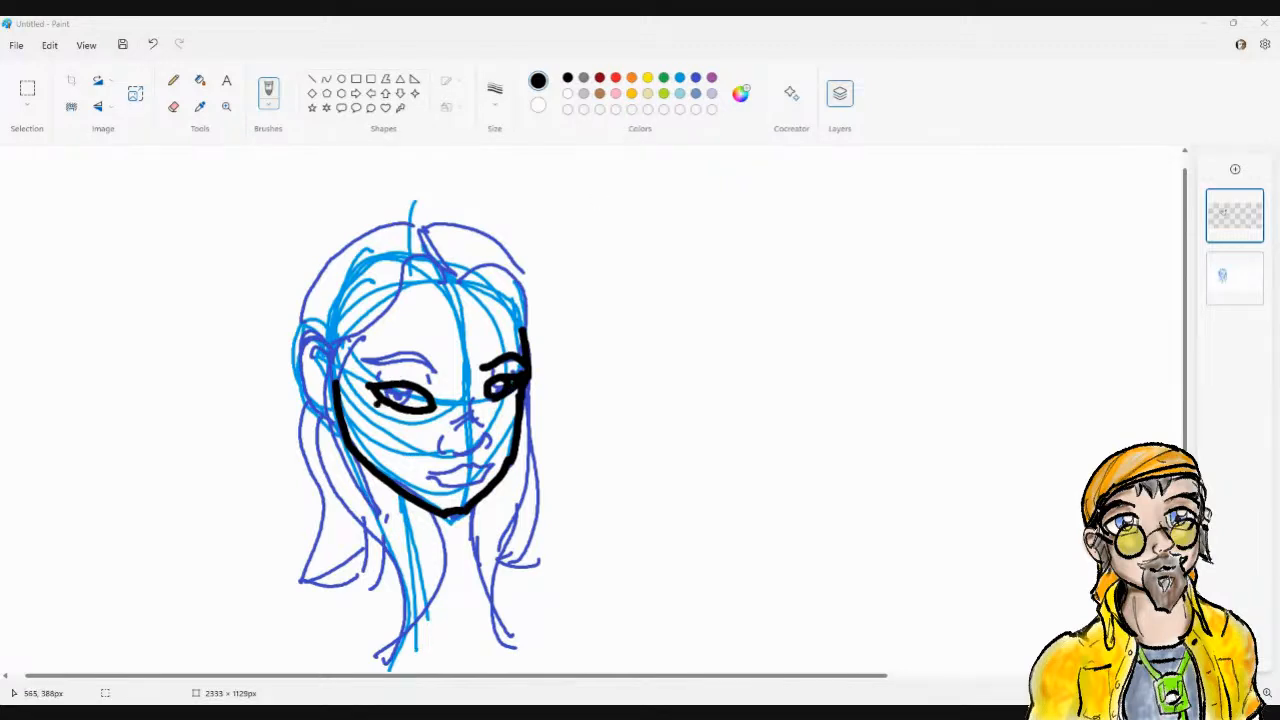
{"action": "mouse_move", "coordinate": [305, 334]}
{"action": "left_mouse_down"}
{"action": "mouse_move", "coordinate": [318, 275]}
{"action": "mouse_move", "coordinate": [350, 246]}
{"action": "mouse_move", "coordinate": [418, 222]}
{"action": "mouse_move", "coordinate": [491, 241]}
{"action": "mouse_move", "coordinate": [520, 278]}
{"action": "mouse_move", "coordinate": [527, 340]}
{"action": "left_mouse_up"}
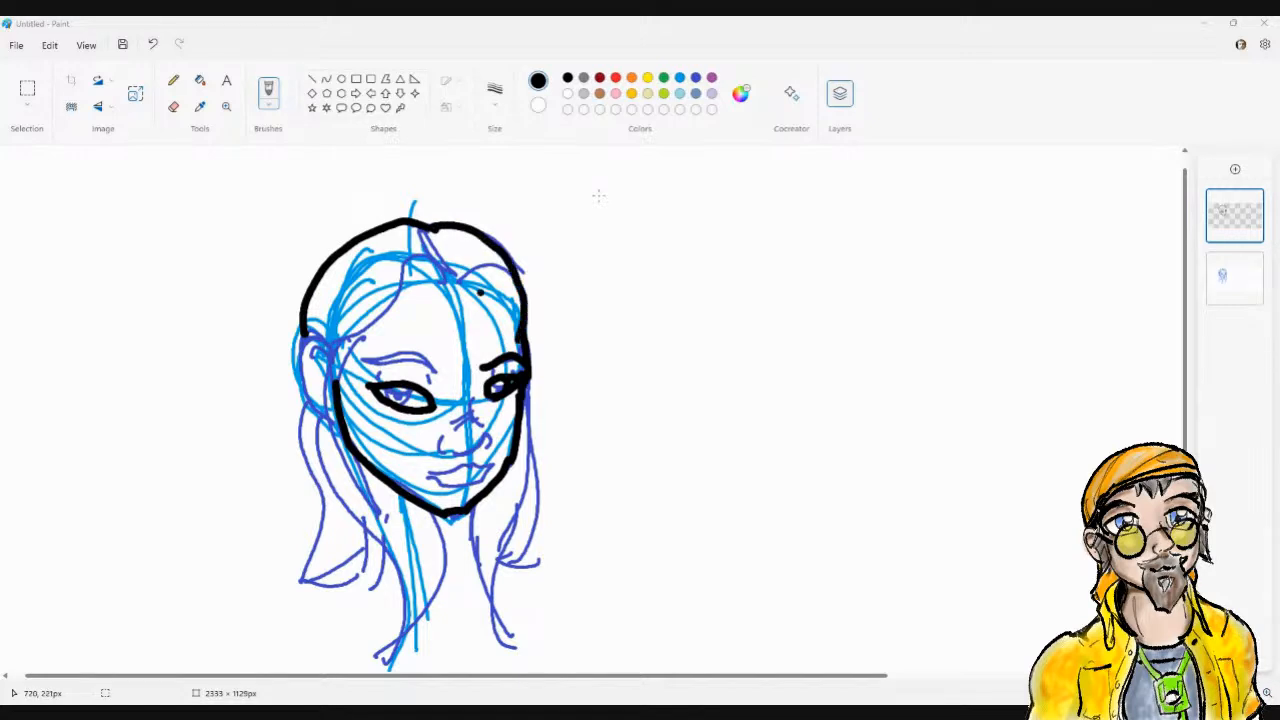
{"action": "mouse_move", "coordinate": [455, 283]}
{"action": "left_mouse_down"}
{"action": "mouse_move", "coordinate": [472, 274]}
{"action": "mouse_move", "coordinate": [510, 290]}
{"action": "mouse_move", "coordinate": [514, 352]}
{"action": "left_mouse_up"}
{"action": "mouse_move", "coordinate": [458, 282]}
{"action": "left_mouse_down"}
{"action": "mouse_move", "coordinate": [438, 264]}
{"action": "mouse_move", "coordinate": [404, 266]}
{"action": "mouse_move", "coordinate": [376, 330]}
{"action": "mouse_move", "coordinate": [330, 340]}
{"action": "mouse_move", "coordinate": [354, 358]}
{"action": "mouse_move", "coordinate": [345, 378]}
{"action": "mouse_move", "coordinate": [394, 494]}
{"action": "left_mouse_up"}
{"action": "mouse_move", "coordinate": [338, 372]}
{"action": "left_mouse_down"}
{"action": "mouse_move", "coordinate": [335, 350]}
{"action": "mouse_move", "coordinate": [328, 410]}
{"action": "mouse_move", "coordinate": [372, 483]}
{"action": "left_mouse_up"}
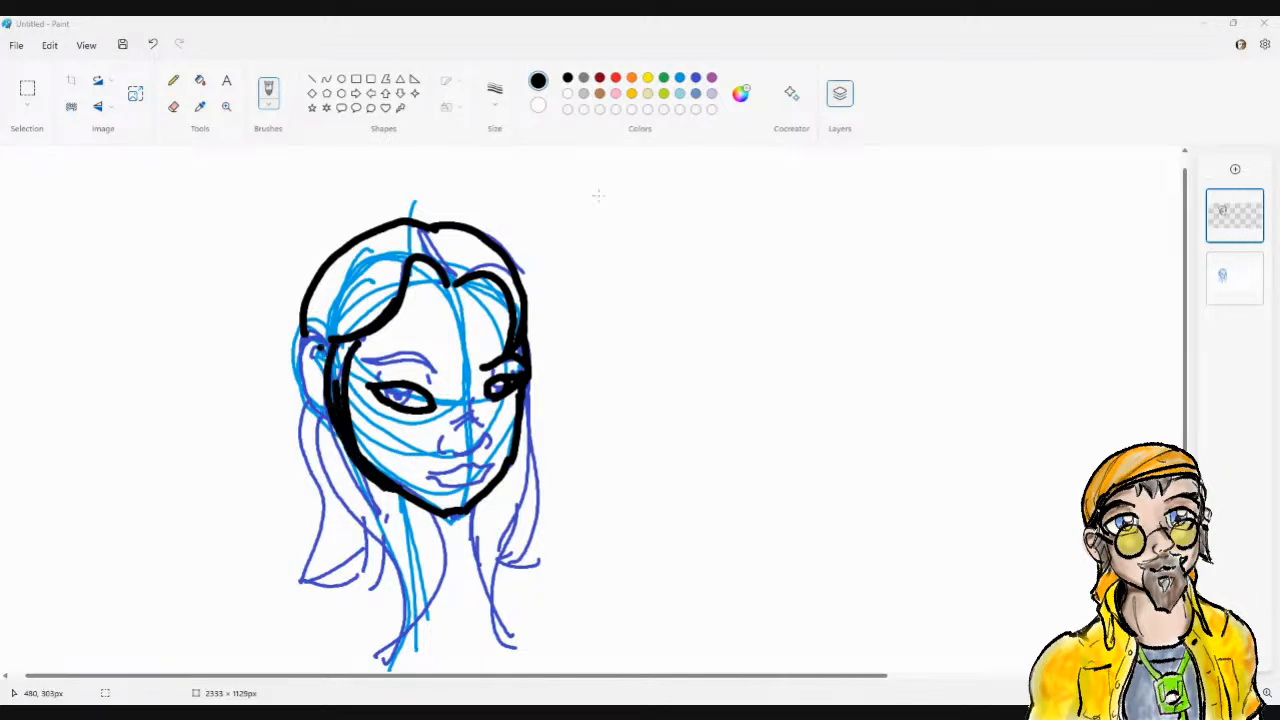
Ink the near ear, the long hair strands hanging below it, and the near side of the neck in black
{"action": "mouse_move", "coordinate": [302, 340]}
{"action": "left_mouse_down"}
{"action": "mouse_move", "coordinate": [310, 405]}
{"action": "mouse_move", "coordinate": [330, 434]}
{"action": "mouse_move", "coordinate": [306, 474]}
{"action": "mouse_move", "coordinate": [316, 520]}
{"action": "mouse_move", "coordinate": [296, 583]}
{"action": "left_mouse_up"}
{"action": "mouse_move", "coordinate": [326, 406]}
{"action": "left_mouse_down"}
{"action": "mouse_move", "coordinate": [366, 500]}
{"action": "mouse_move", "coordinate": [370, 568]}
{"action": "mouse_move", "coordinate": [386, 490]}
{"action": "left_mouse_up"}
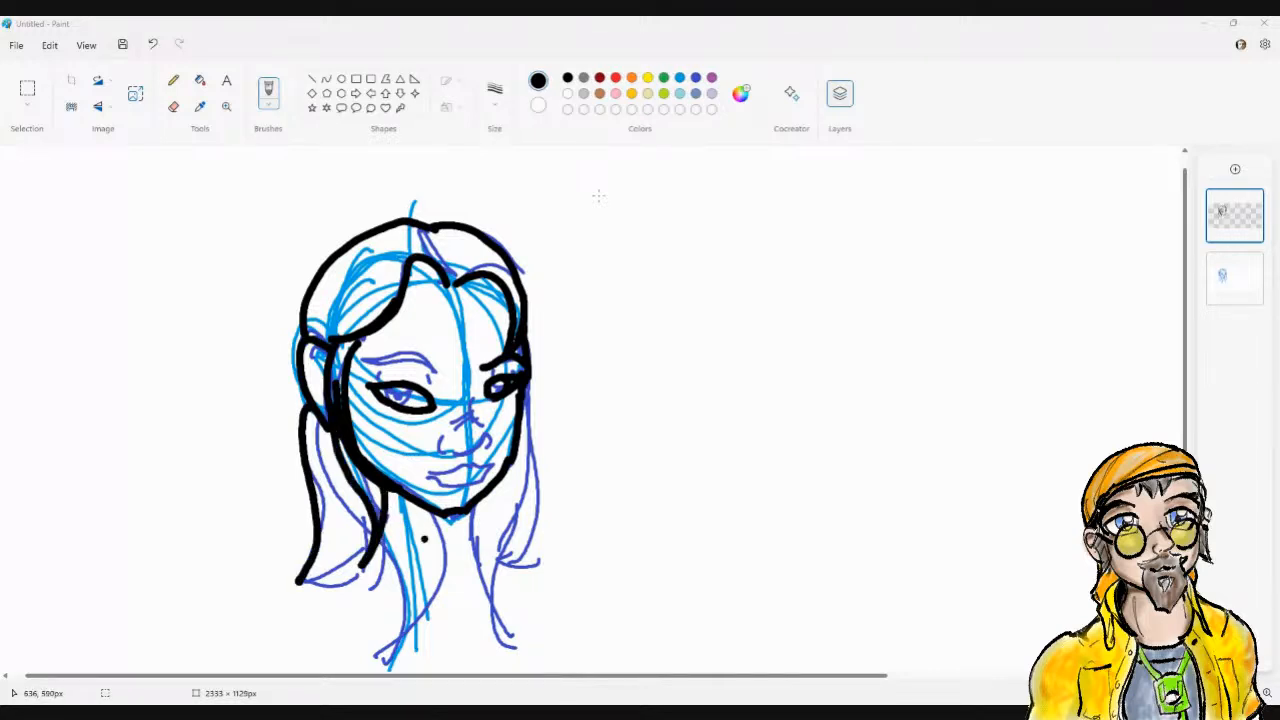
{"action": "mouse_move", "coordinate": [382, 538]}
{"action": "left_mouse_down"}
{"action": "mouse_move", "coordinate": [400, 624]}
{"action": "mouse_move", "coordinate": [377, 643]}
{"action": "mouse_move", "coordinate": [430, 580]}
{"action": "mouse_move", "coordinate": [432, 514]}
{"action": "left_mouse_up"}
Ink the far side of the neck and the long lock falling from the far cheek, undoing the stray dot
{"action": "left_click", "coordinate": [527, 412]}
{"action": "left_click", "coordinate": [530, 403]}
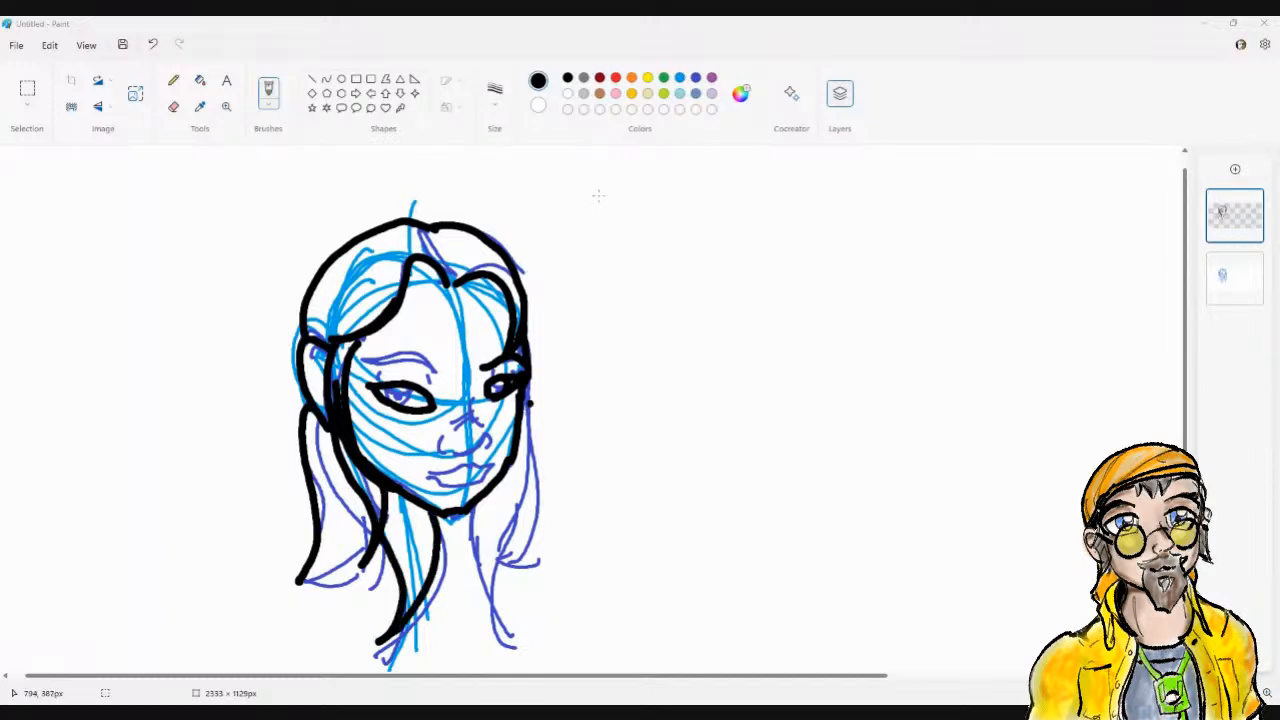
{"action": "key", "text": "ctrl+z"}
{"action": "left_click", "coordinate": [532, 387]}
{"action": "mouse_move", "coordinate": [530, 385]}
{"action": "left_mouse_down"}
{"action": "mouse_move", "coordinate": [492, 586]}
{"action": "mouse_move", "coordinate": [528, 645]}
{"action": "left_mouse_up"}
{"action": "mouse_move", "coordinate": [468, 508]}
{"action": "left_mouse_down"}
{"action": "mouse_move", "coordinate": [479, 582]}
{"action": "mouse_move", "coordinate": [510, 636]}
{"action": "left_mouse_up"}
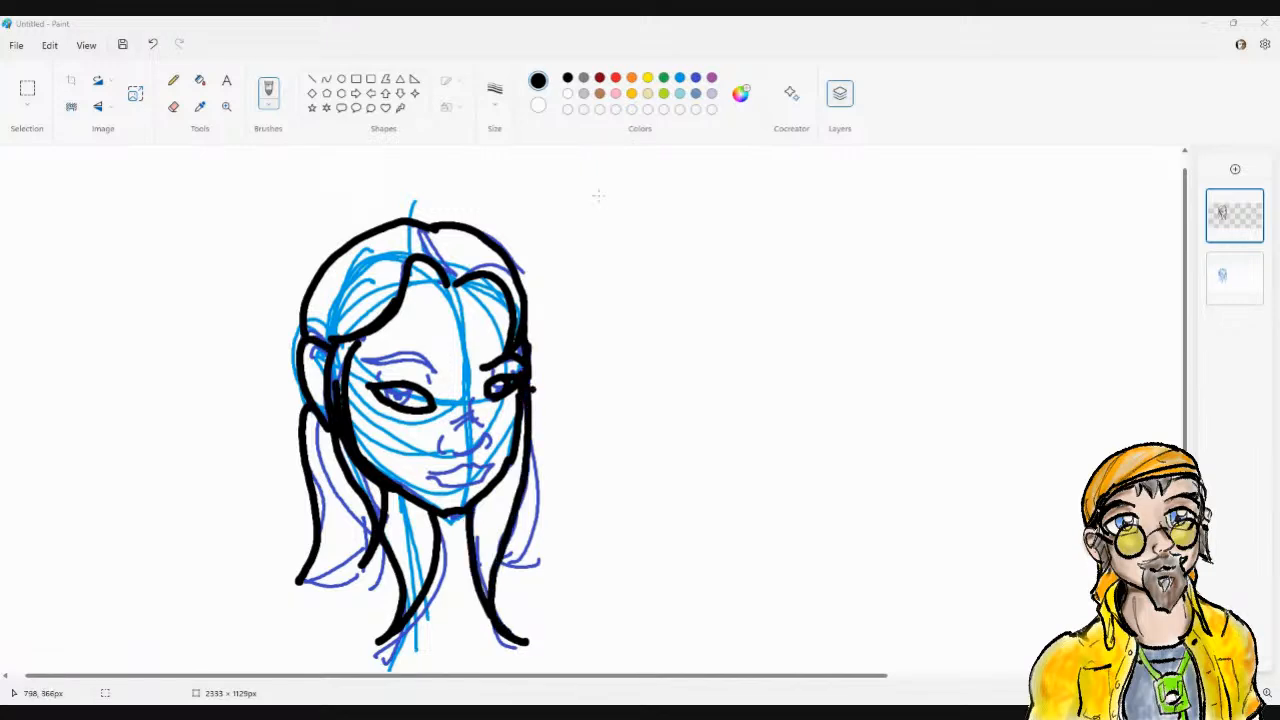
Ink the outermost strand on the far side and close the hair tips on both sides, undoing stray marks
{"action": "mouse_move", "coordinate": [520, 363]}
{"action": "left_mouse_down"}
{"action": "mouse_move", "coordinate": [535, 438]}
{"action": "mouse_move", "coordinate": [530, 538]}
{"action": "mouse_move", "coordinate": [546, 568]}
{"action": "left_mouse_up"}
{"action": "mouse_move", "coordinate": [298, 580]}
{"action": "left_mouse_down"}
{"action": "mouse_move", "coordinate": [292, 590]}
{"action": "mouse_move", "coordinate": [372, 560]}
{"action": "left_mouse_up"}
{"action": "left_click", "coordinate": [446, 540]}
{"action": "key", "text": "ctrl+z"}
{"action": "left_click_drag", "start_coordinate": [506, 568], "coordinate": [552, 560]}
{"action": "left_click", "coordinate": [412, 337]}
{"action": "key", "text": "ctrl+z"}
Ink the thick near eyebrow, the nostrils and the full lips in black over the sketch
{"action": "left_click", "coordinate": [367, 361]}
{"action": "left_click", "coordinate": [365, 361]}
{"action": "left_click_drag", "start_coordinate": [366, 366], "coordinate": [440, 368]}
{"action": "mouse_move", "coordinate": [418, 350]}
{"action": "left_mouse_down"}
{"action": "mouse_move", "coordinate": [370, 362]}
{"action": "mouse_move", "coordinate": [434, 358]}
{"action": "left_mouse_up"}
{"action": "key", "text": "ctrl+z"}
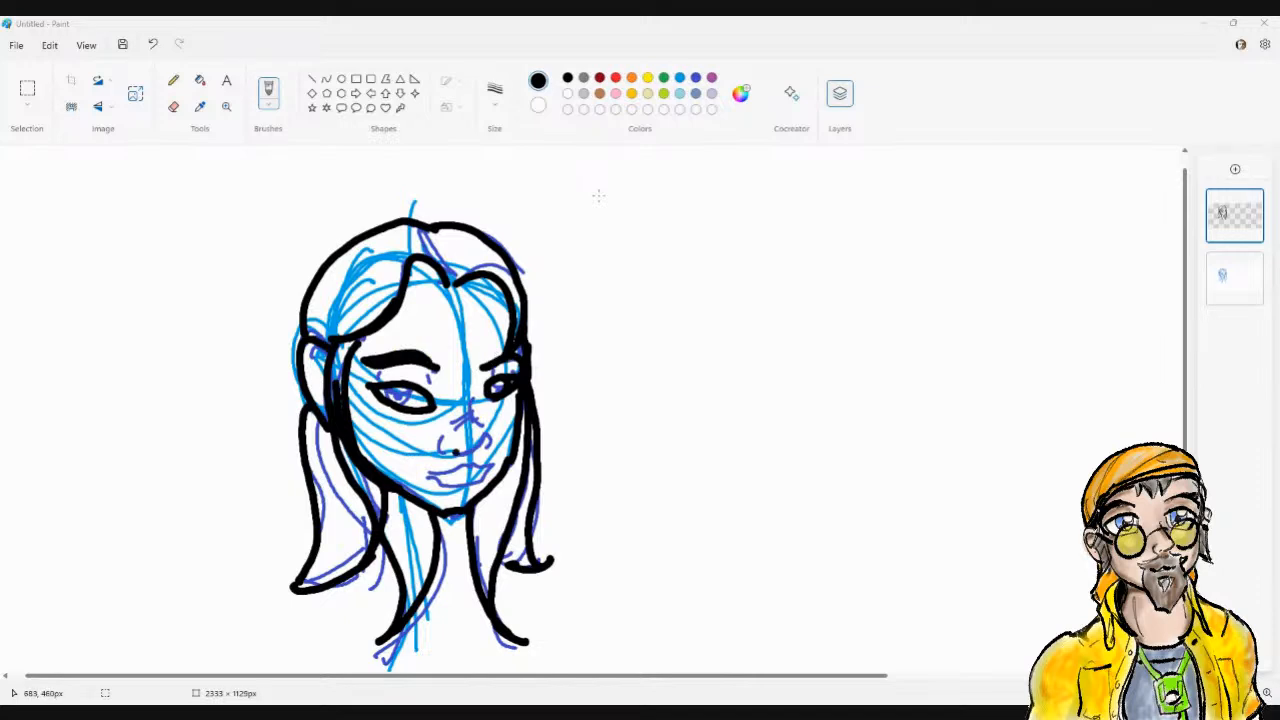
{"action": "mouse_move", "coordinate": [452, 458]}
{"action": "left_mouse_down"}
{"action": "mouse_move", "coordinate": [481, 442]}
{"action": "mouse_move", "coordinate": [436, 446]}
{"action": "mouse_move", "coordinate": [447, 456]}
{"action": "mouse_move", "coordinate": [488, 441]}
{"action": "mouse_move", "coordinate": [480, 458]}
{"action": "mouse_move", "coordinate": [423, 477]}
{"action": "mouse_move", "coordinate": [500, 462]}
{"action": "mouse_move", "coordinate": [446, 492]}
{"action": "mouse_move", "coordinate": [464, 494]}
{"action": "mouse_move", "coordinate": [498, 466]}
{"action": "left_mouse_up"}
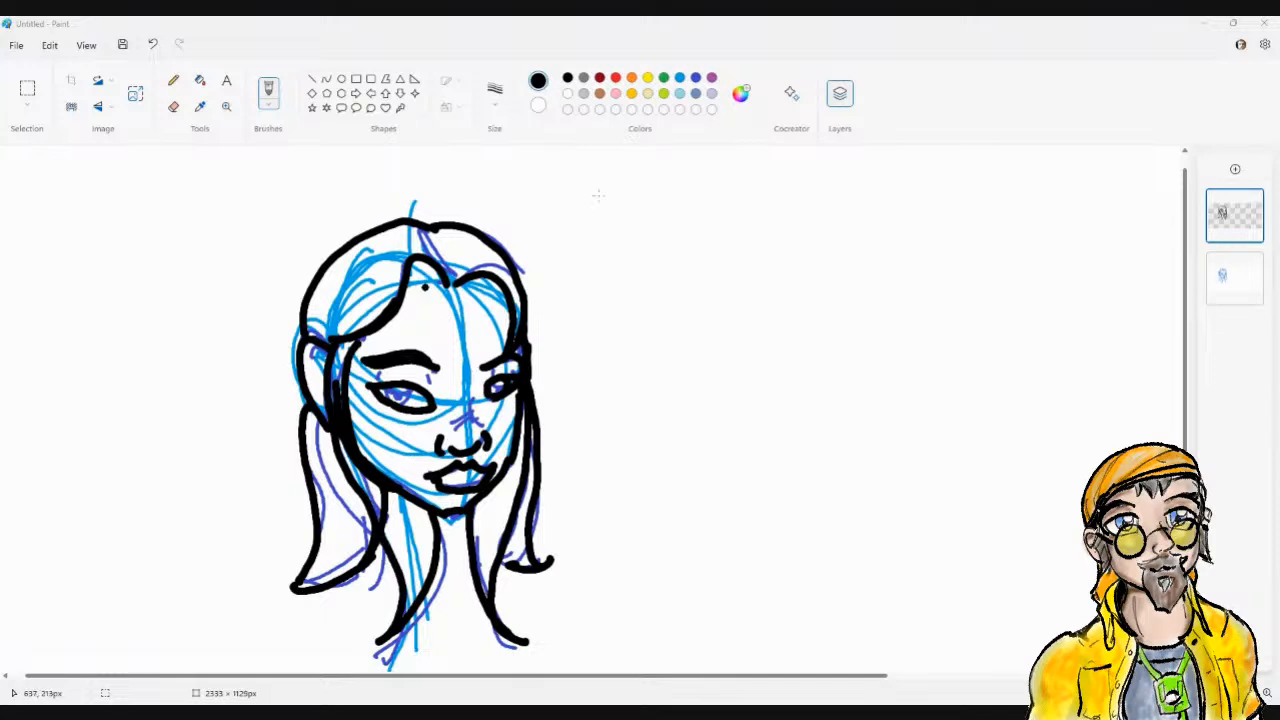
With a 5px brush, add finer lines to the irises, hair parting, near hair strands and both ears
{"action": "left_click", "coordinate": [494, 93]}
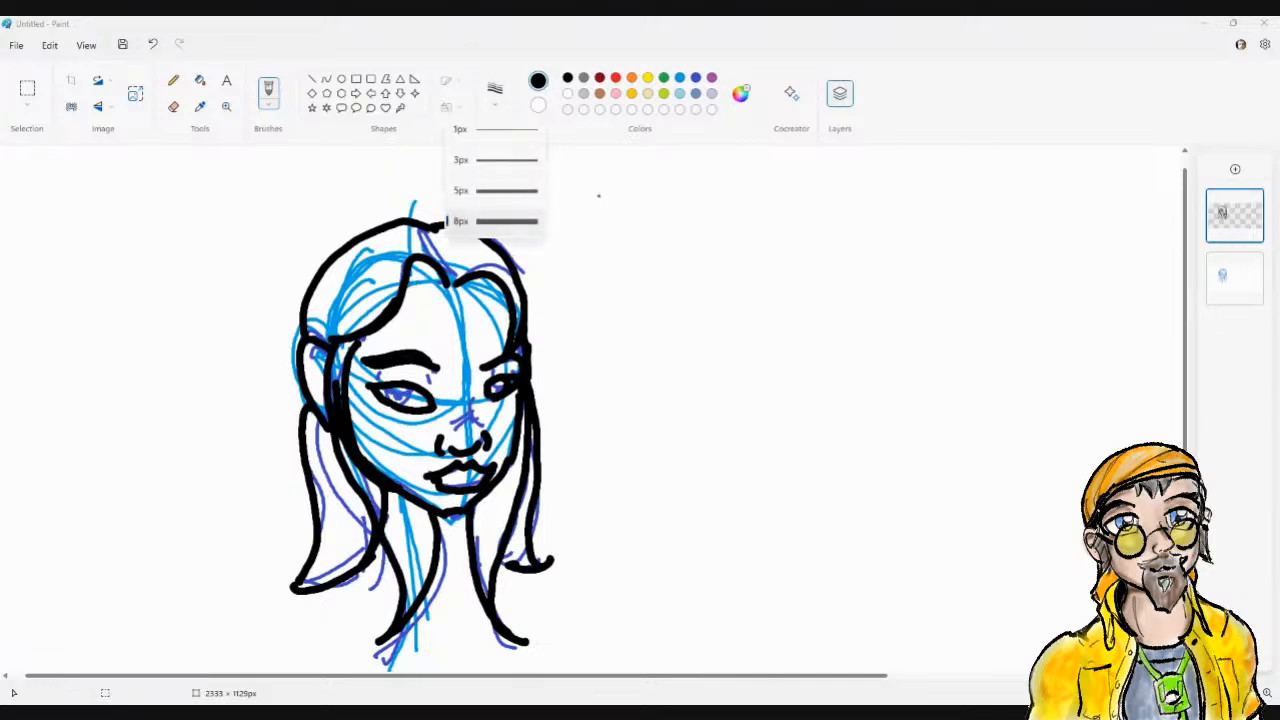
{"action": "left_click", "coordinate": [500, 190]}
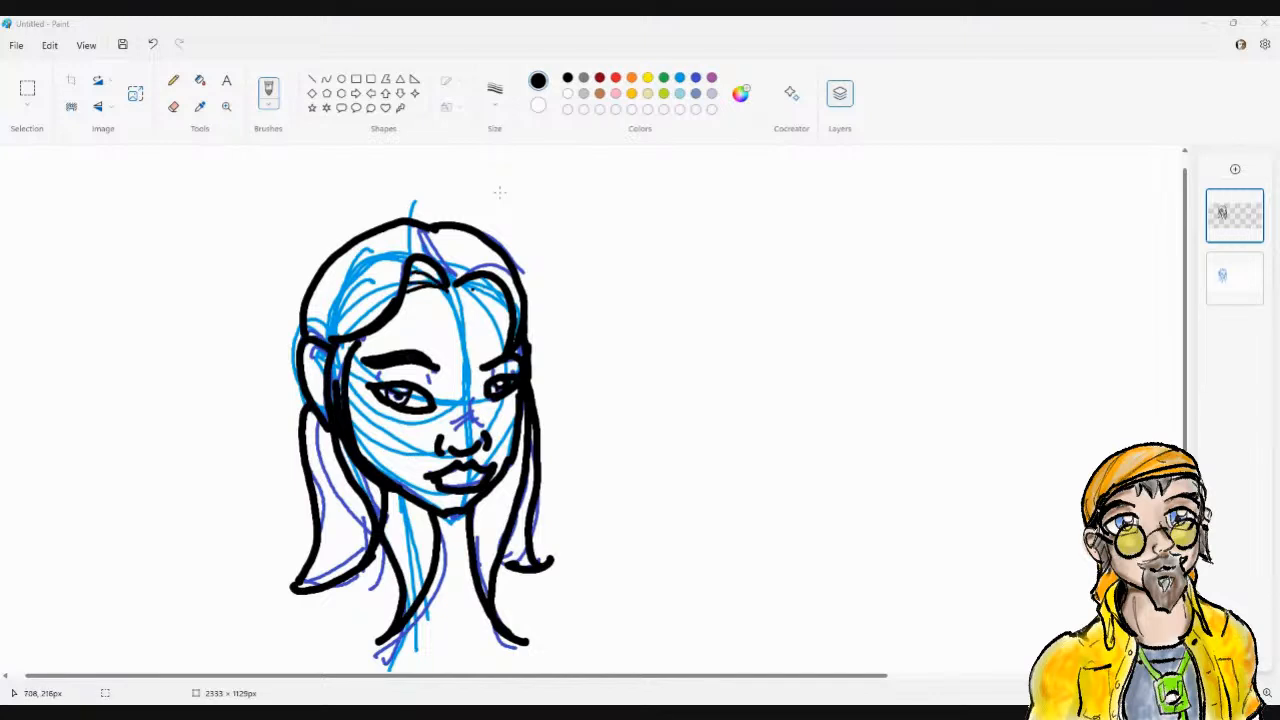
{"action": "left_click_drag", "start_coordinate": [474, 280], "coordinate": [506, 302]}
{"action": "left_click_drag", "start_coordinate": [332, 428], "coordinate": [318, 540]}
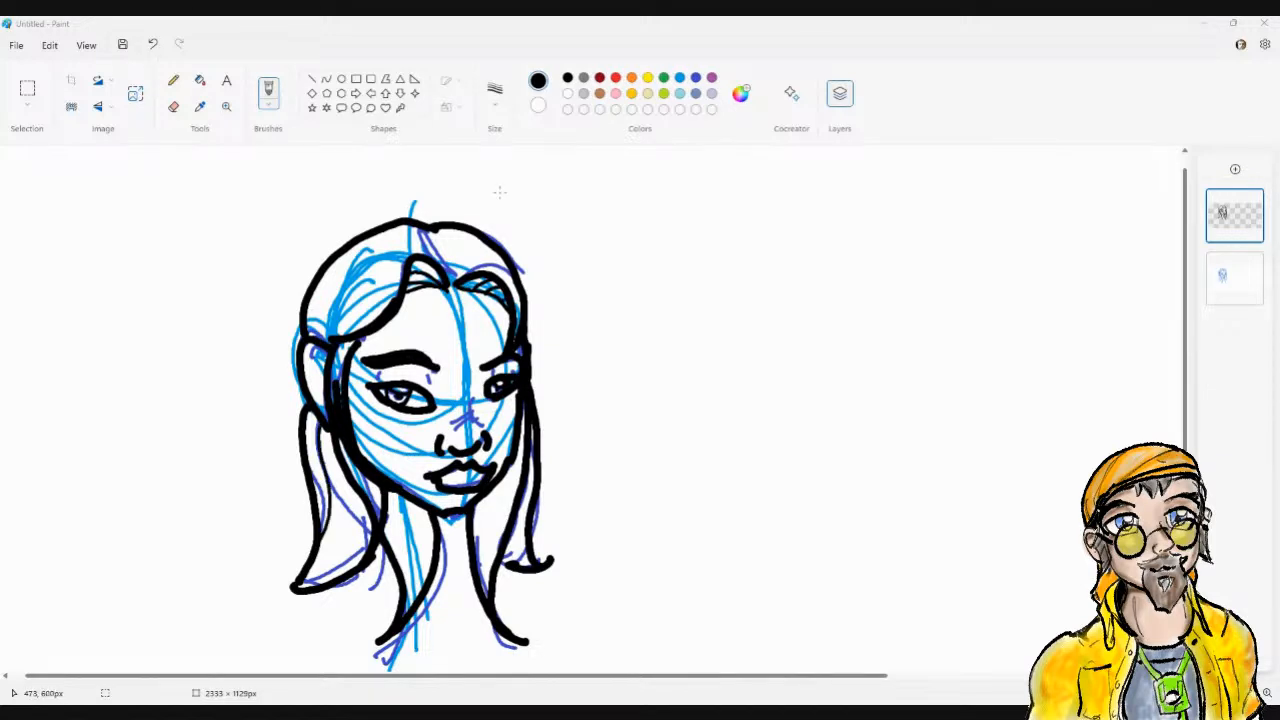
{"action": "mouse_move", "coordinate": [334, 461]}
{"action": "left_mouse_down"}
{"action": "mouse_move", "coordinate": [340, 506]}
{"action": "mouse_move", "coordinate": [305, 581]}
{"action": "left_mouse_up"}
{"action": "mouse_move", "coordinate": [324, 356]}
{"action": "left_mouse_down"}
{"action": "mouse_move", "coordinate": [306, 368]}
{"action": "mouse_move", "coordinate": [318, 414]}
{"action": "left_mouse_up"}
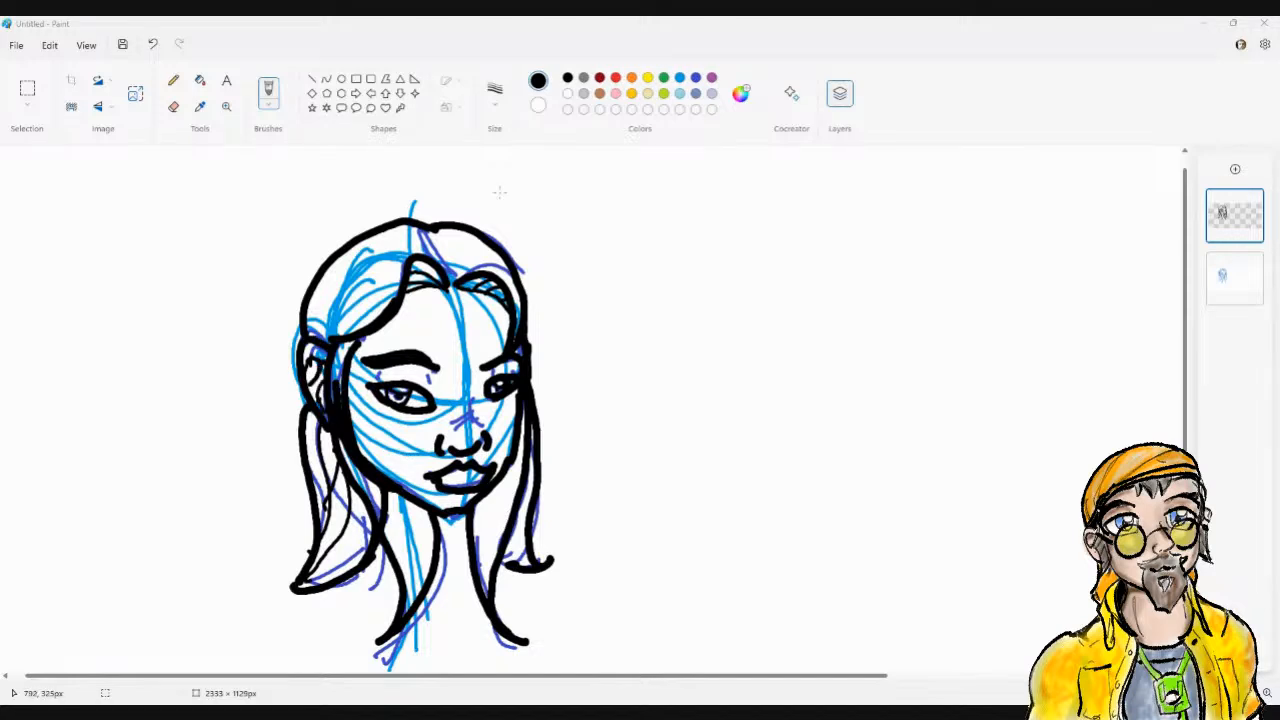
{"action": "mouse_move", "coordinate": [528, 330]}
{"action": "left_mouse_down"}
{"action": "mouse_move", "coordinate": [536, 391]}
{"action": "mouse_move", "coordinate": [534, 357]}
{"action": "left_mouse_up"}
Hide the bottom sketch layer and outline both shoulders in black on the inking layer
{"action": "left_click", "coordinate": [1234, 278]}
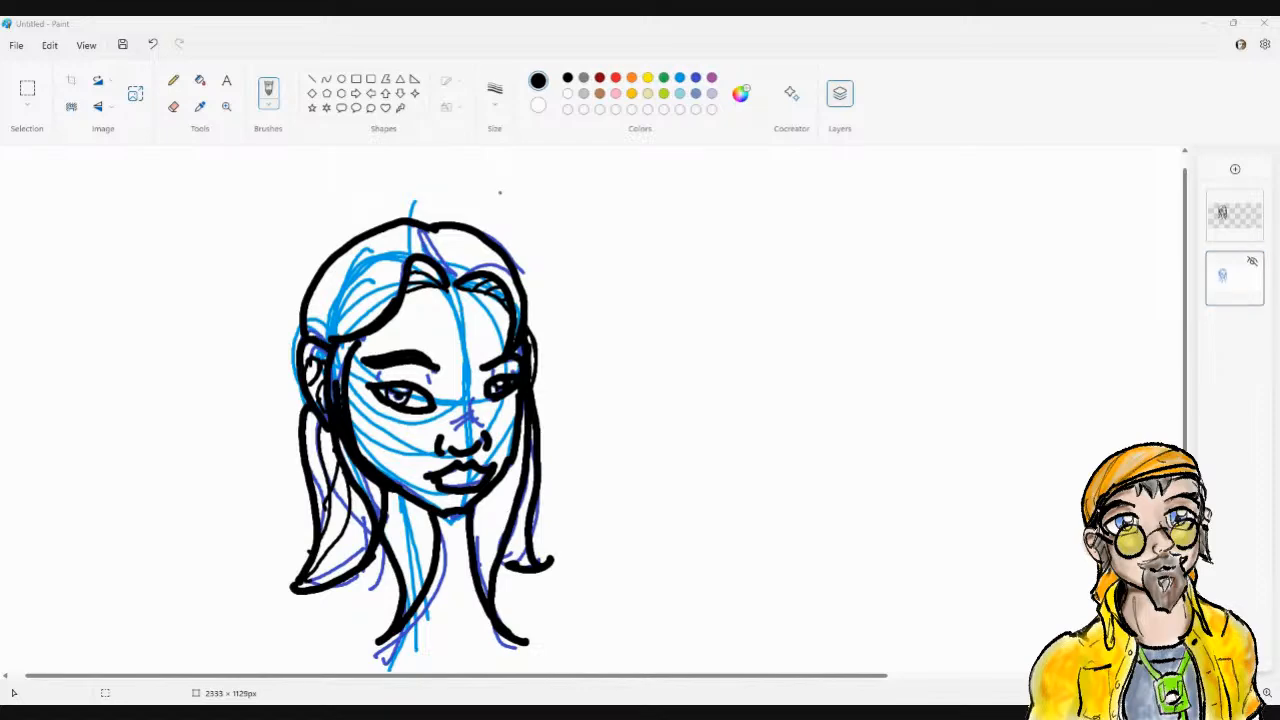
{"action": "left_click", "coordinate": [1252, 261]}
{"action": "left_click", "coordinate": [1234, 278]}
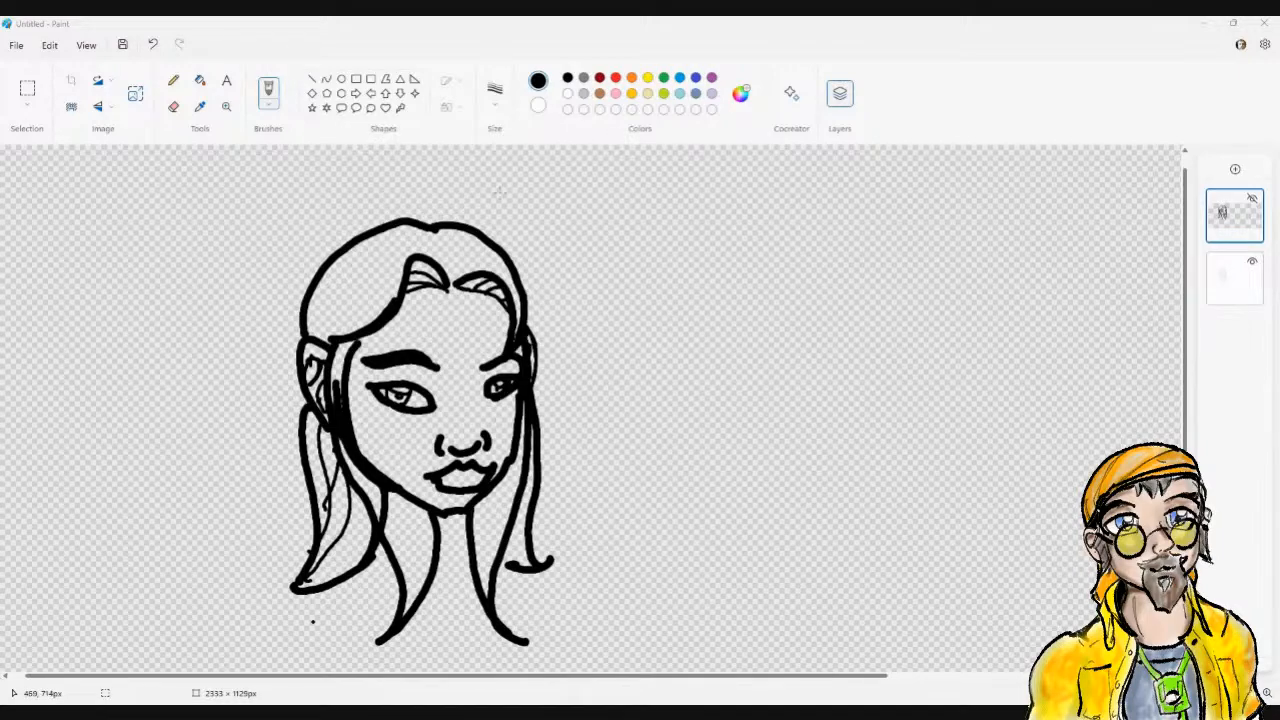
{"action": "left_click_drag", "start_coordinate": [292, 589], "coordinate": [237, 670]}
{"action": "mouse_move", "coordinate": [540, 570]}
{"action": "left_mouse_down"}
{"action": "mouse_move", "coordinate": [574, 600]}
{"action": "mouse_move", "coordinate": [610, 670]}
{"action": "left_mouse_up"}
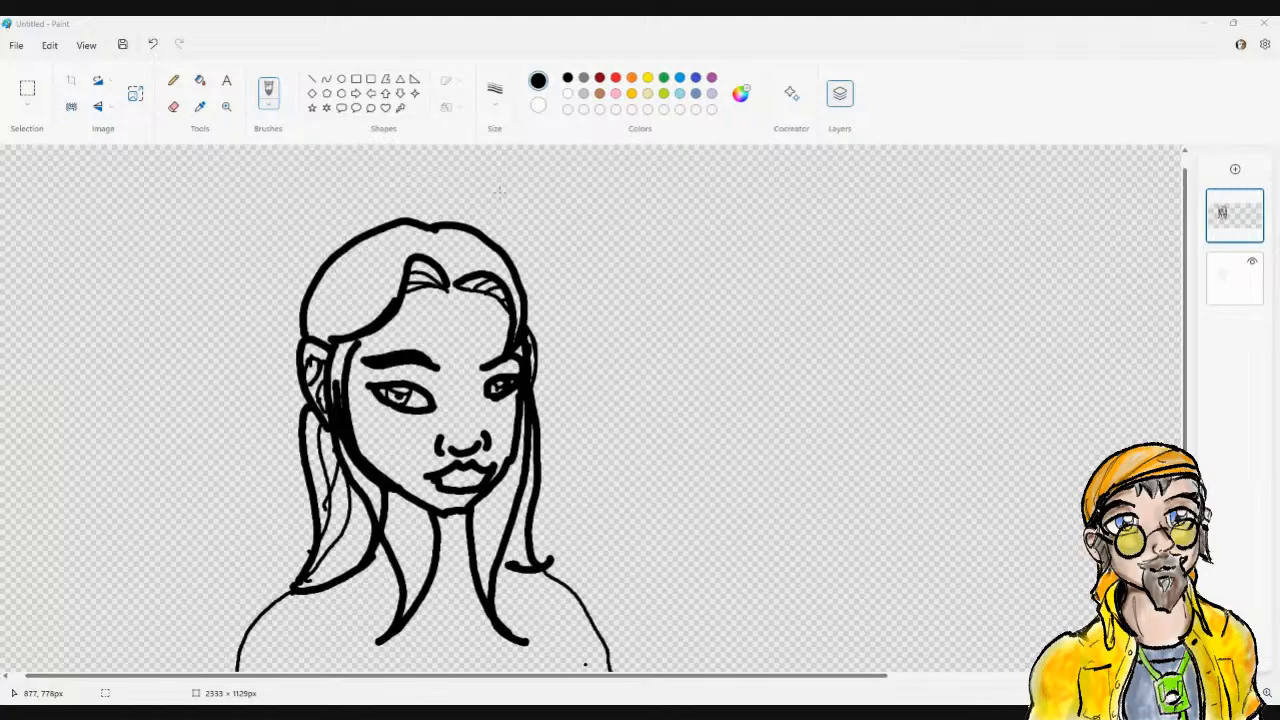
With an 8px brush, thicken the shoulder outlines and add the armpit creases, chest neckline, base of the neck and near collarbone
{"action": "left_click", "coordinate": [494, 93]}
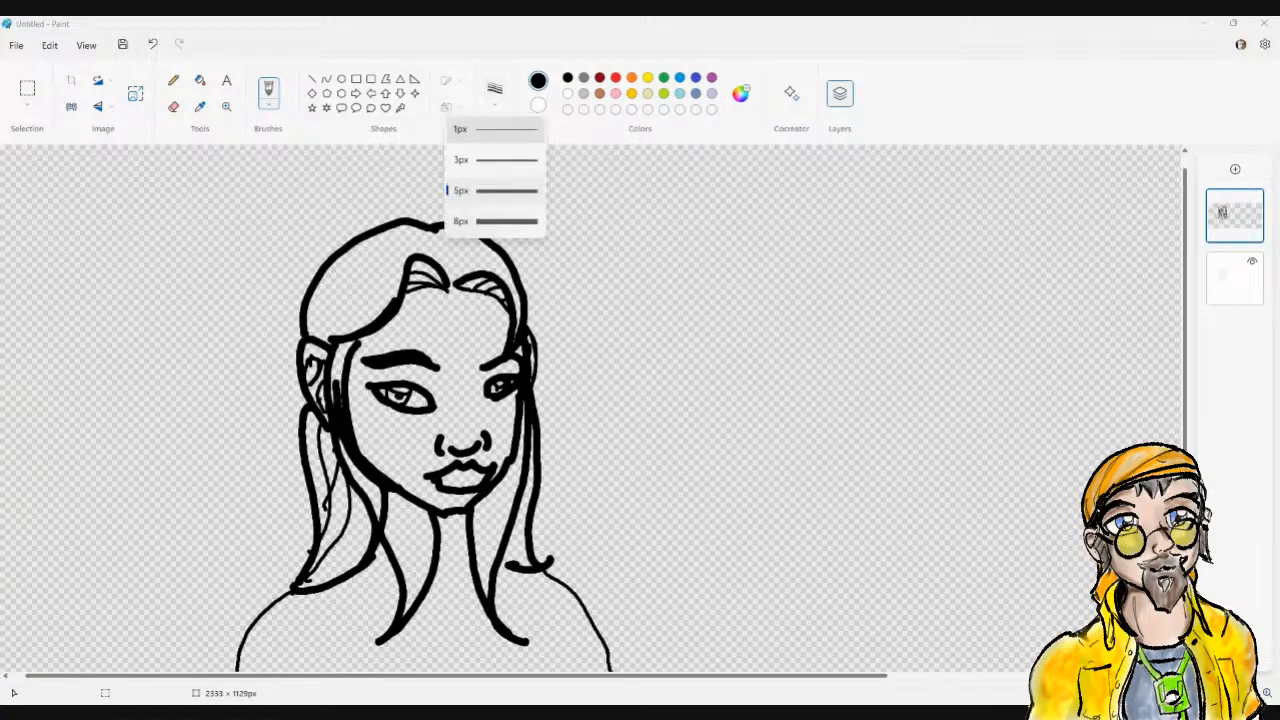
{"action": "left_click", "coordinate": [495, 221]}
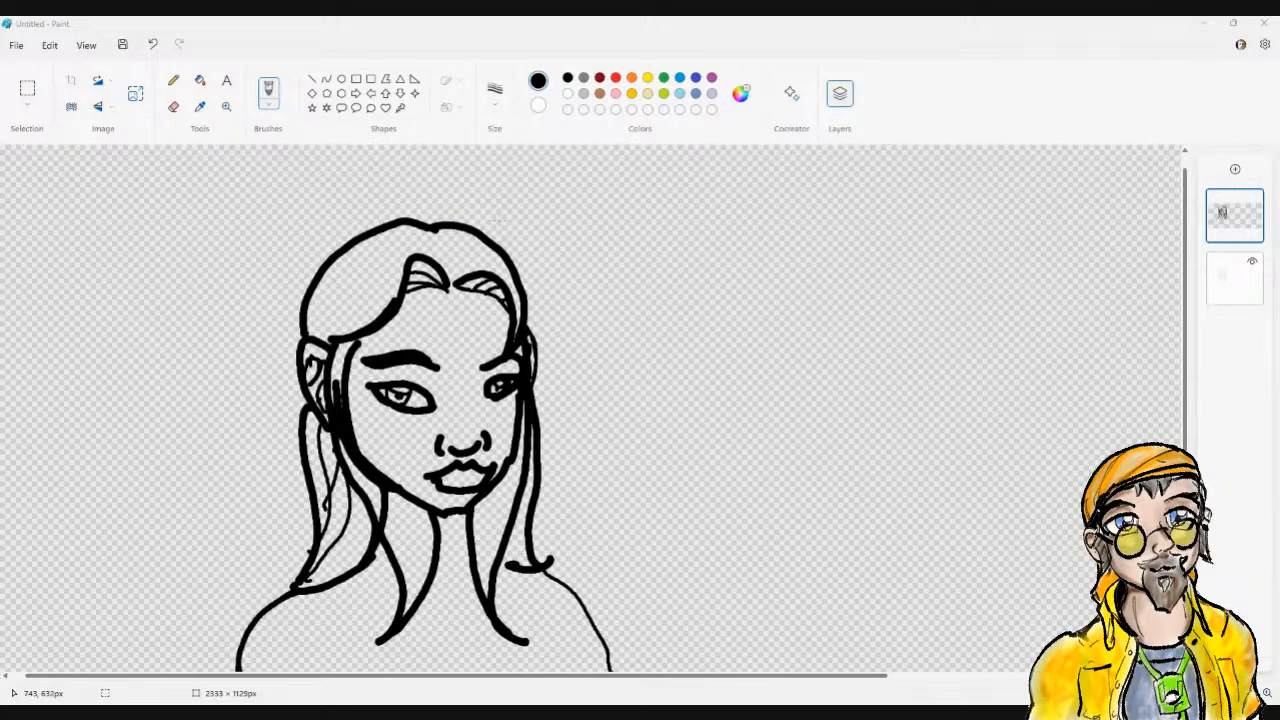
{"action": "mouse_move", "coordinate": [546, 566]}
{"action": "left_mouse_down"}
{"action": "mouse_move", "coordinate": [602, 615]}
{"action": "mouse_move", "coordinate": [607, 668]}
{"action": "left_mouse_up"}
{"action": "left_click_drag", "start_coordinate": [360, 628], "coordinate": [370, 672]}
{"action": "left_click_drag", "start_coordinate": [538, 618], "coordinate": [560, 666]}
{"action": "left_click", "coordinate": [388, 668]}
{"action": "left_click_drag", "start_coordinate": [242, 672], "coordinate": [528, 574]}
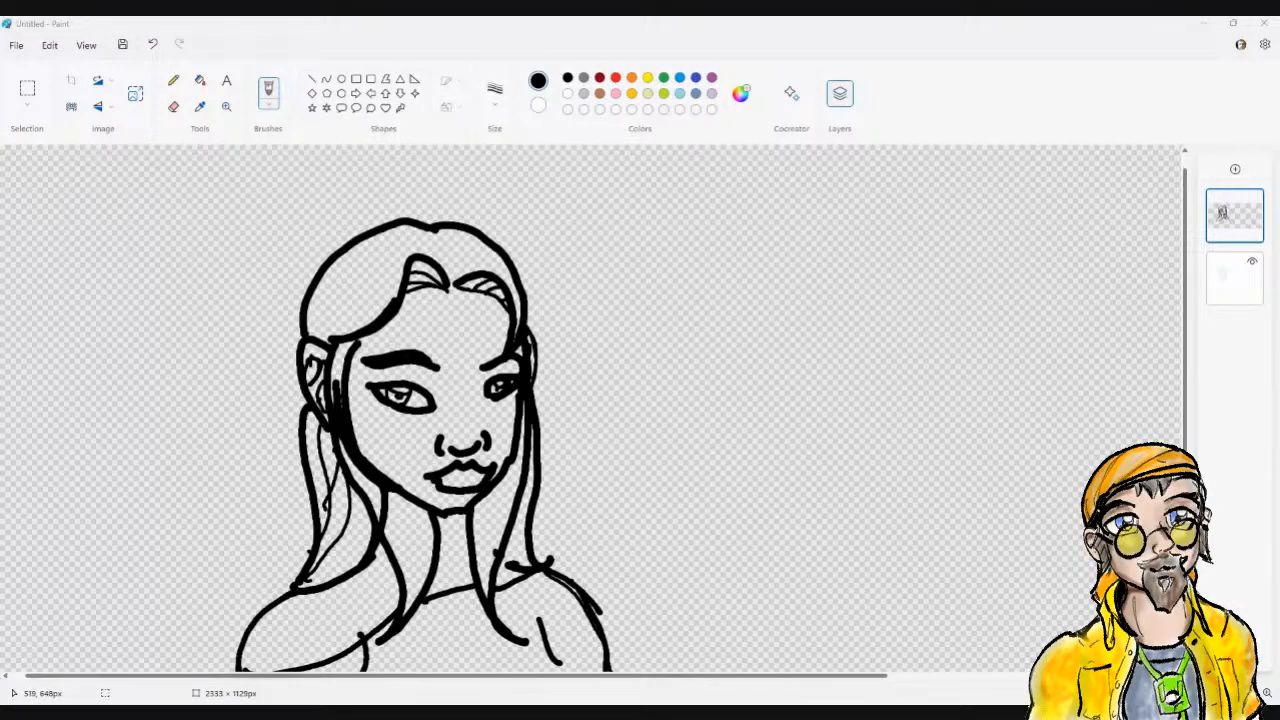
{"action": "left_click_drag", "start_coordinate": [362, 570], "coordinate": [400, 590]}
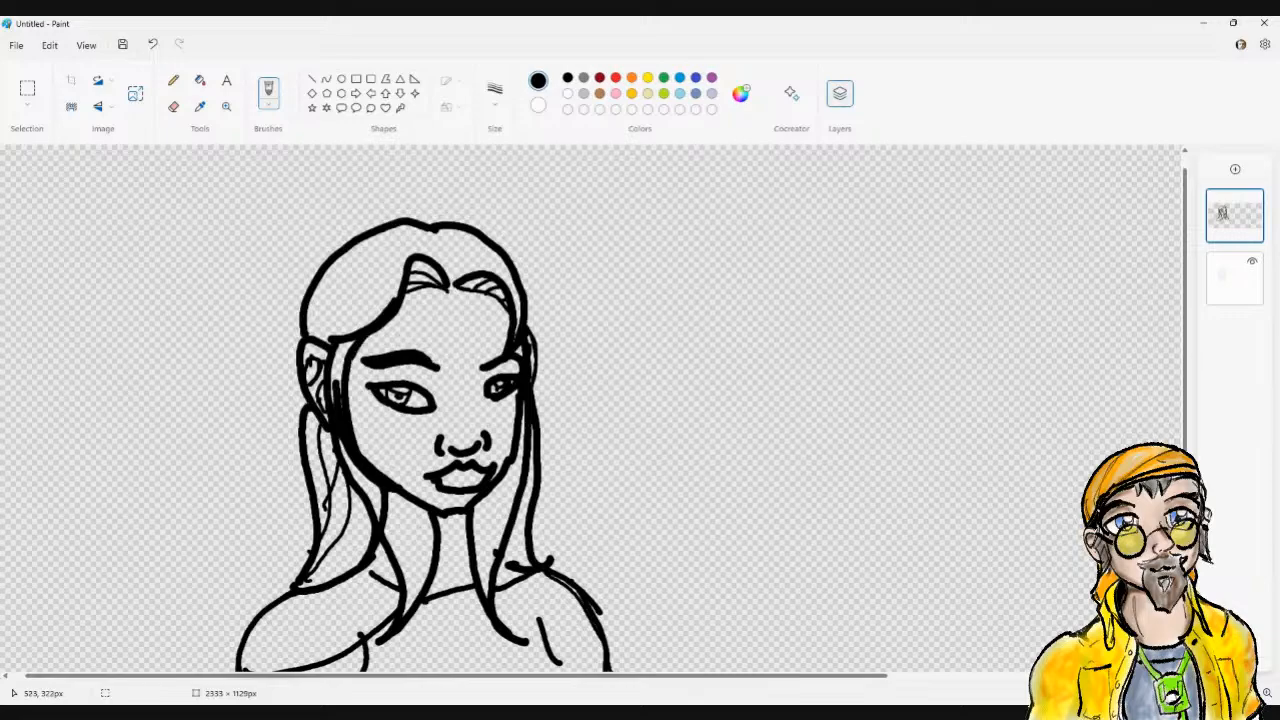
Add strokes for the upper lashes and nose bridge, and thicken the inner strands of the near hair
{"action": "mouse_move", "coordinate": [374, 384]}
{"action": "left_mouse_down"}
{"action": "mouse_move", "coordinate": [360, 377]}
{"action": "mouse_move", "coordinate": [424, 388]}
{"action": "mouse_move", "coordinate": [520, 369]}
{"action": "left_mouse_up"}
{"action": "mouse_move", "coordinate": [446, 428]}
{"action": "left_mouse_down"}
{"action": "mouse_move", "coordinate": [470, 402]}
{"action": "mouse_move", "coordinate": [476, 426]}
{"action": "left_mouse_up"}
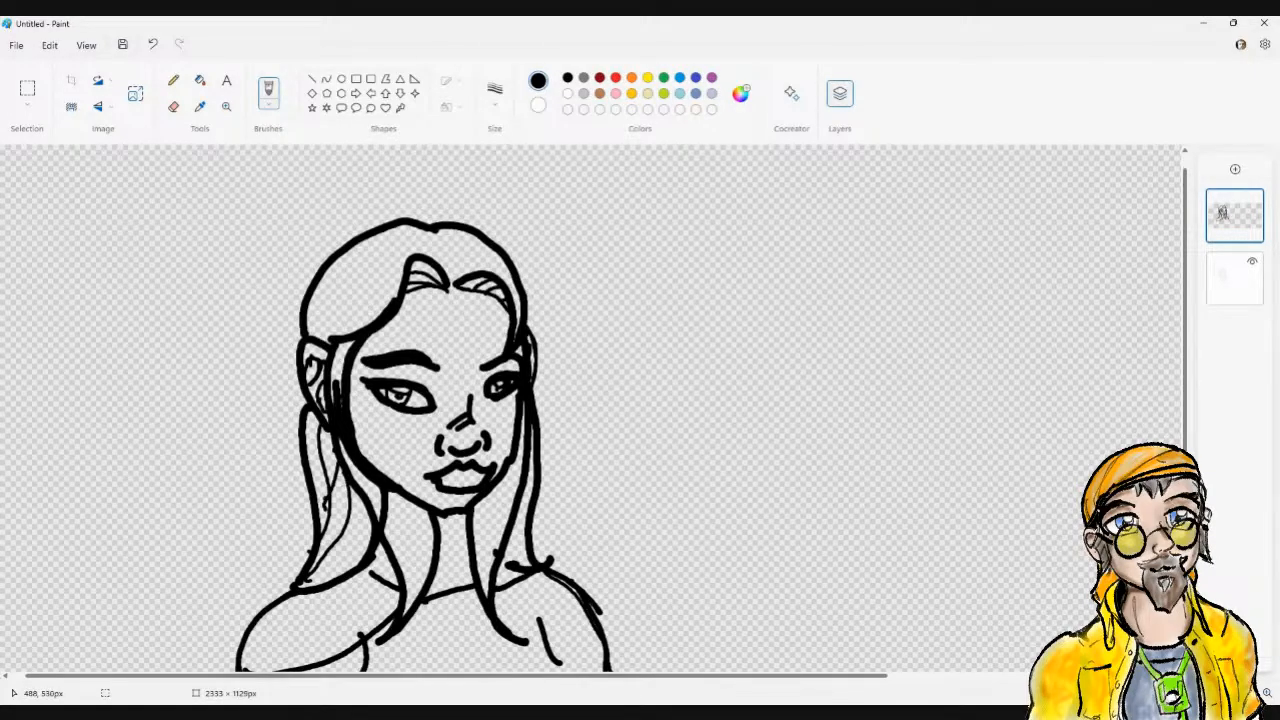
{"action": "left_click_drag", "start_coordinate": [324, 516], "coordinate": [321, 531]}
{"action": "left_click_drag", "start_coordinate": [326, 494], "coordinate": [320, 434]}
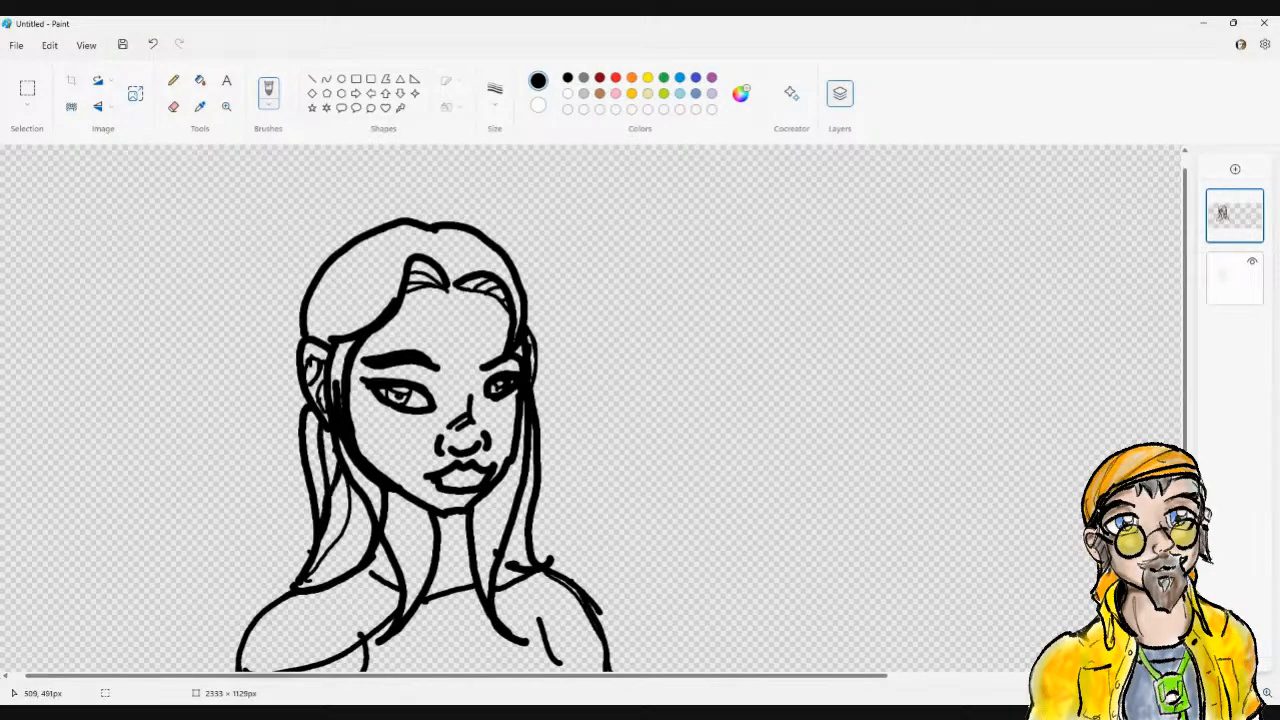
{"action": "left_click_drag", "start_coordinate": [346, 482], "coordinate": [310, 584]}
Draw flowing strands across the near side of the crown and a parting line down to the forehead, undoing the stray mark
{"action": "mouse_move", "coordinate": [308, 326]}
{"action": "left_mouse_down"}
{"action": "mouse_move", "coordinate": [412, 248]}
{"action": "mouse_move", "coordinate": [437, 254]}
{"action": "left_mouse_up"}
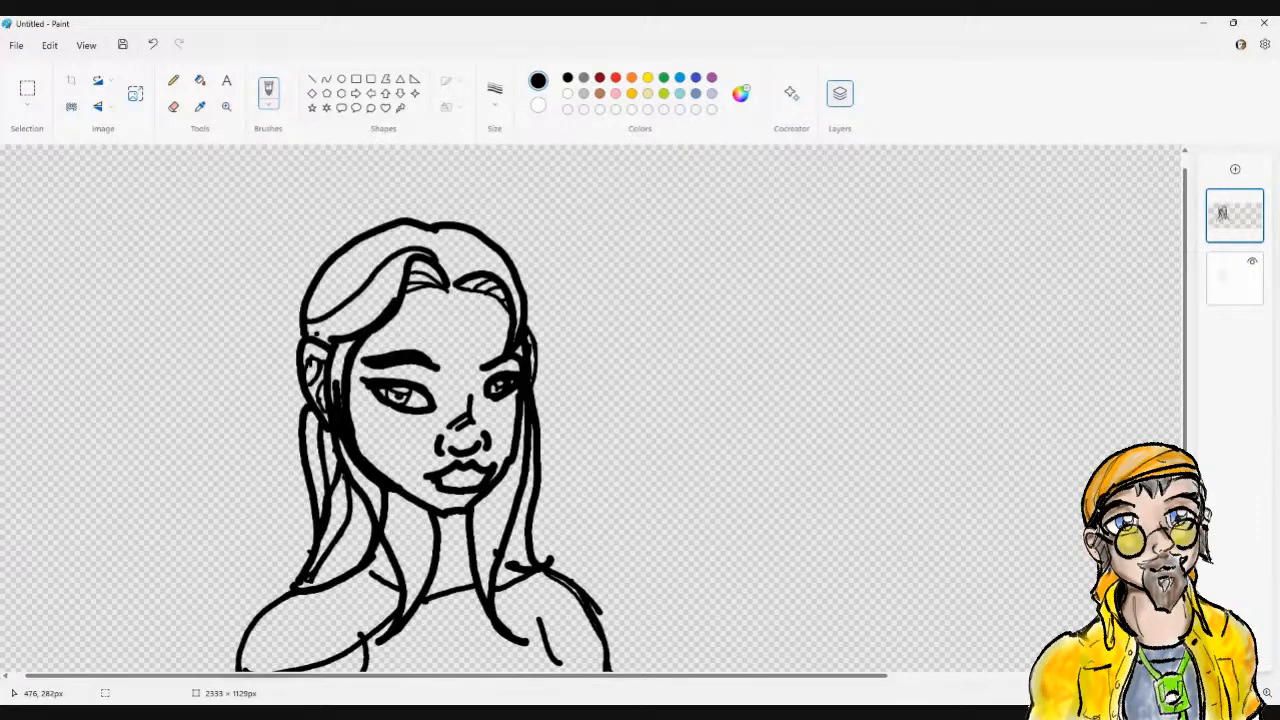
{"action": "left_click_drag", "start_coordinate": [430, 233], "coordinate": [458, 268]}
{"action": "left_click", "coordinate": [488, 327]}
{"action": "key", "text": "ctrl+z"}
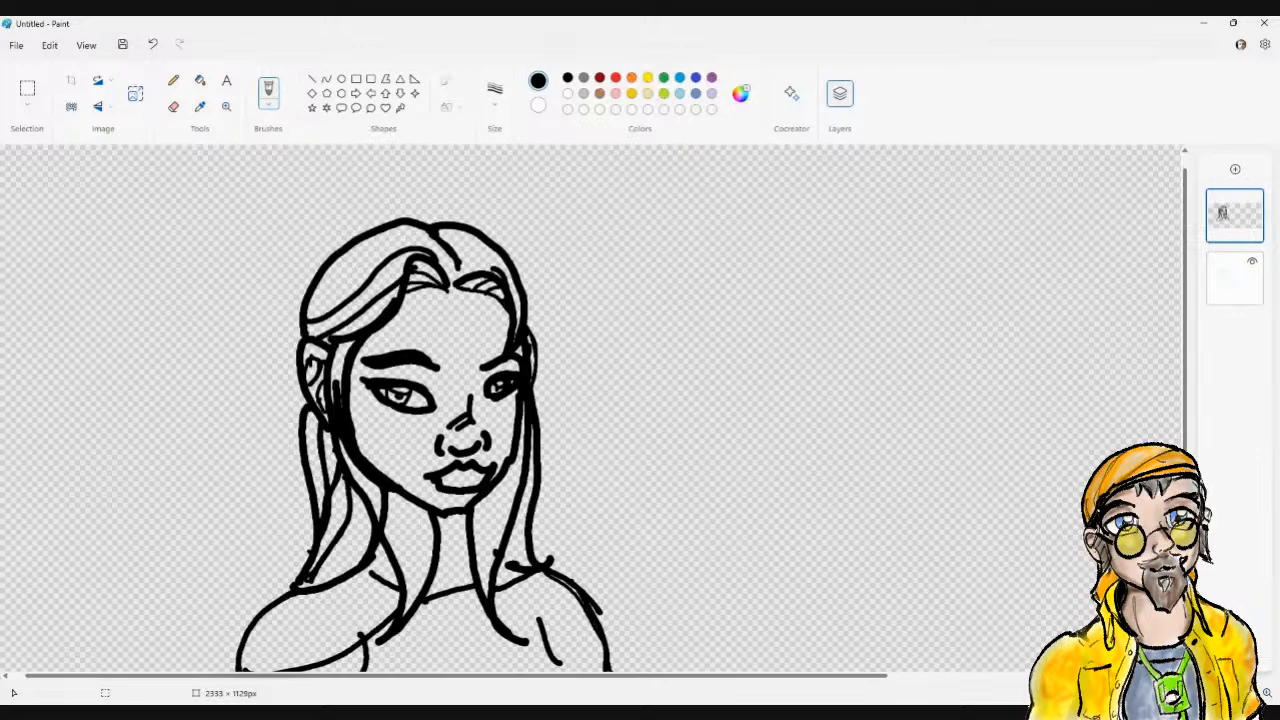
Thicken the shadow line under the jaw along the neck and the outer edge of the near hair below the ear
{"action": "left_click", "coordinate": [173, 106]}
{"action": "left_click", "coordinate": [268, 90]}
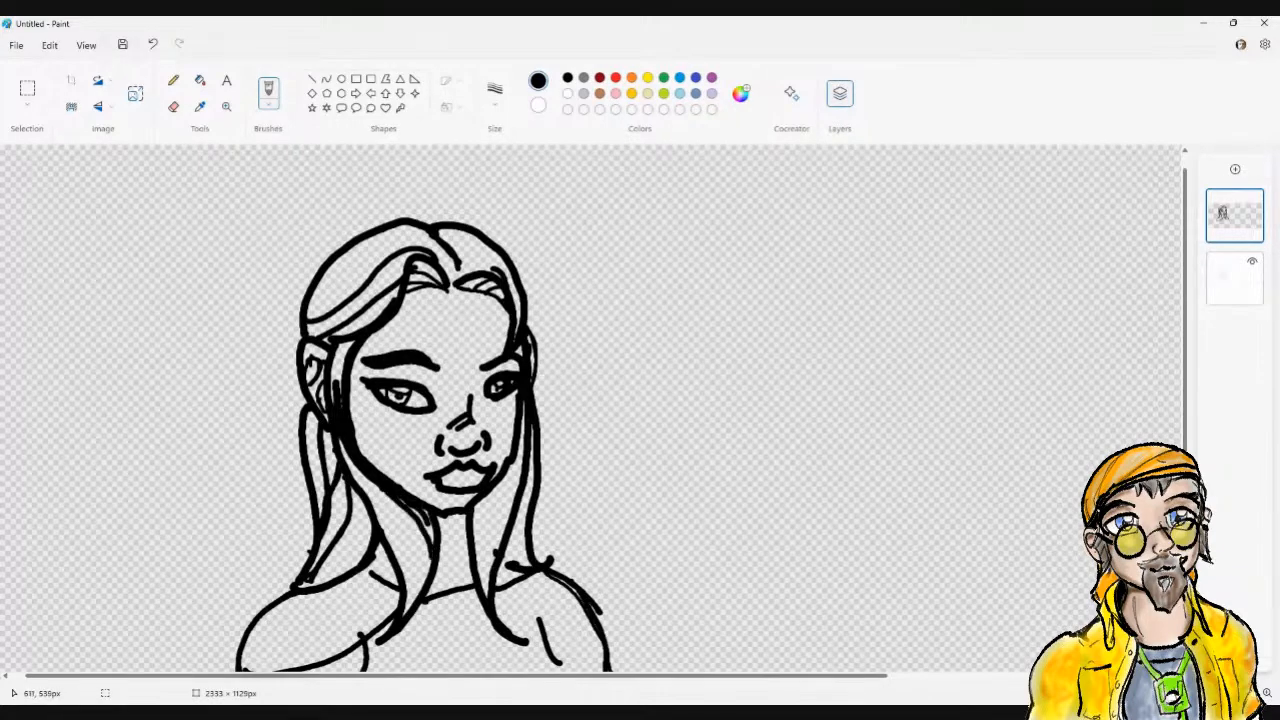
{"action": "left_click_drag", "start_coordinate": [412, 509], "coordinate": [434, 542]}
{"action": "left_click_drag", "start_coordinate": [302, 398], "coordinate": [297, 458]}
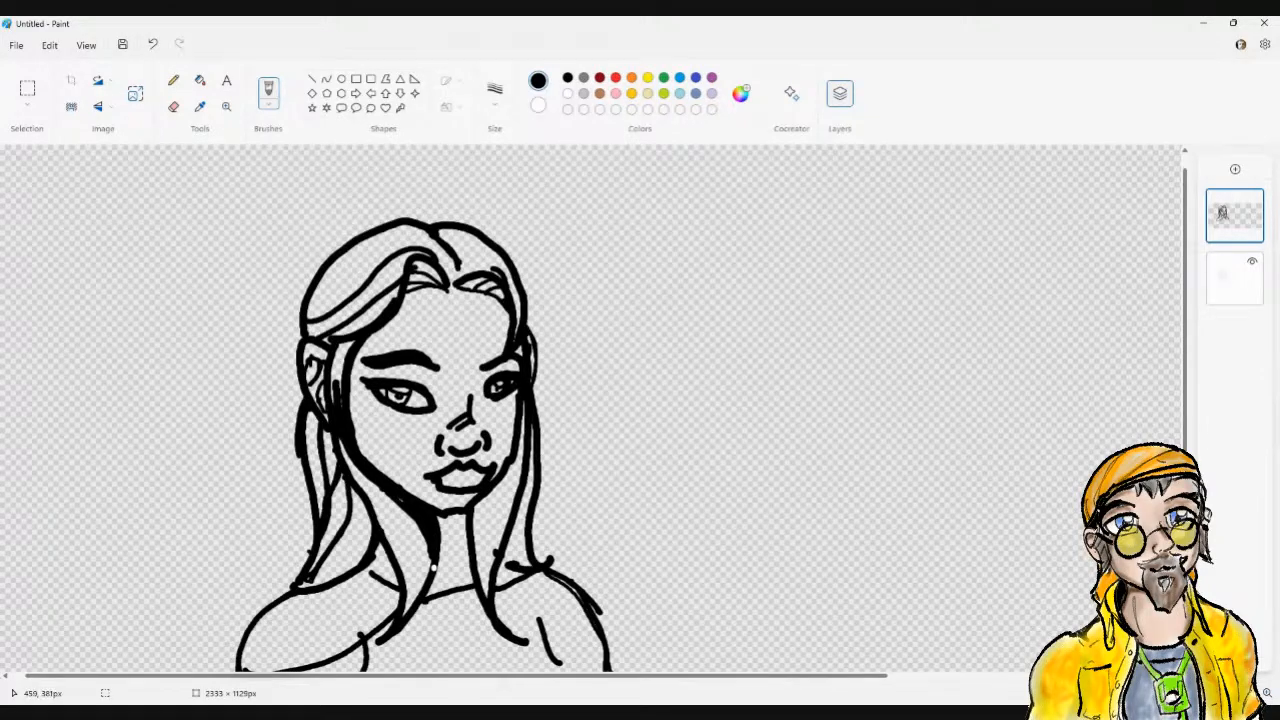
{"action": "left_click_drag", "start_coordinate": [300, 398], "coordinate": [311, 528]}
{"action": "left_click", "coordinate": [294, 482]}
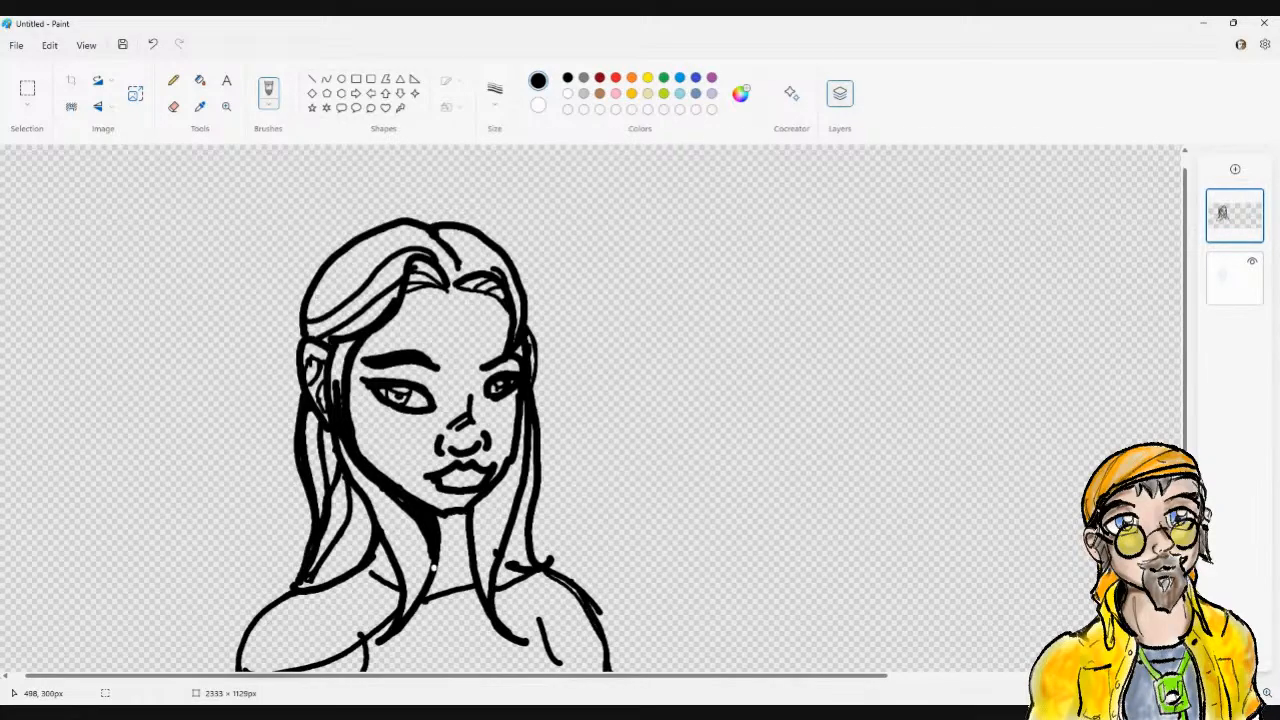
Thicken the near outline of the crown and the strands leading to the parting above the forehead
{"action": "mouse_move", "coordinate": [318, 341]}
{"action": "left_mouse_down"}
{"action": "mouse_move", "coordinate": [348, 254]}
{"action": "mouse_move", "coordinate": [394, 230]}
{"action": "mouse_move", "coordinate": [427, 226]}
{"action": "mouse_move", "coordinate": [430, 240]}
{"action": "left_mouse_up"}
{"action": "left_click_drag", "start_coordinate": [330, 248], "coordinate": [405, 222]}
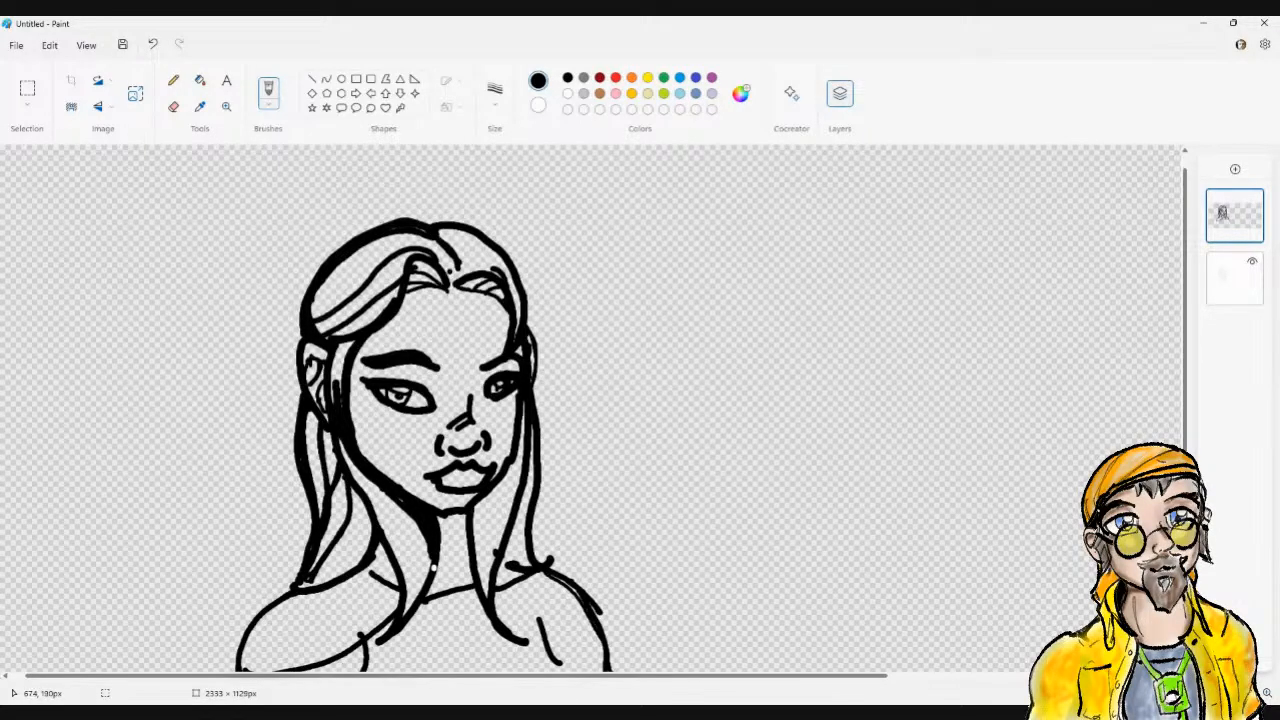
{"action": "mouse_move", "coordinate": [333, 313]}
{"action": "left_mouse_down"}
{"action": "mouse_move", "coordinate": [398, 258]}
{"action": "mouse_move", "coordinate": [434, 247]}
{"action": "mouse_move", "coordinate": [452, 286]}
{"action": "left_mouse_up"}
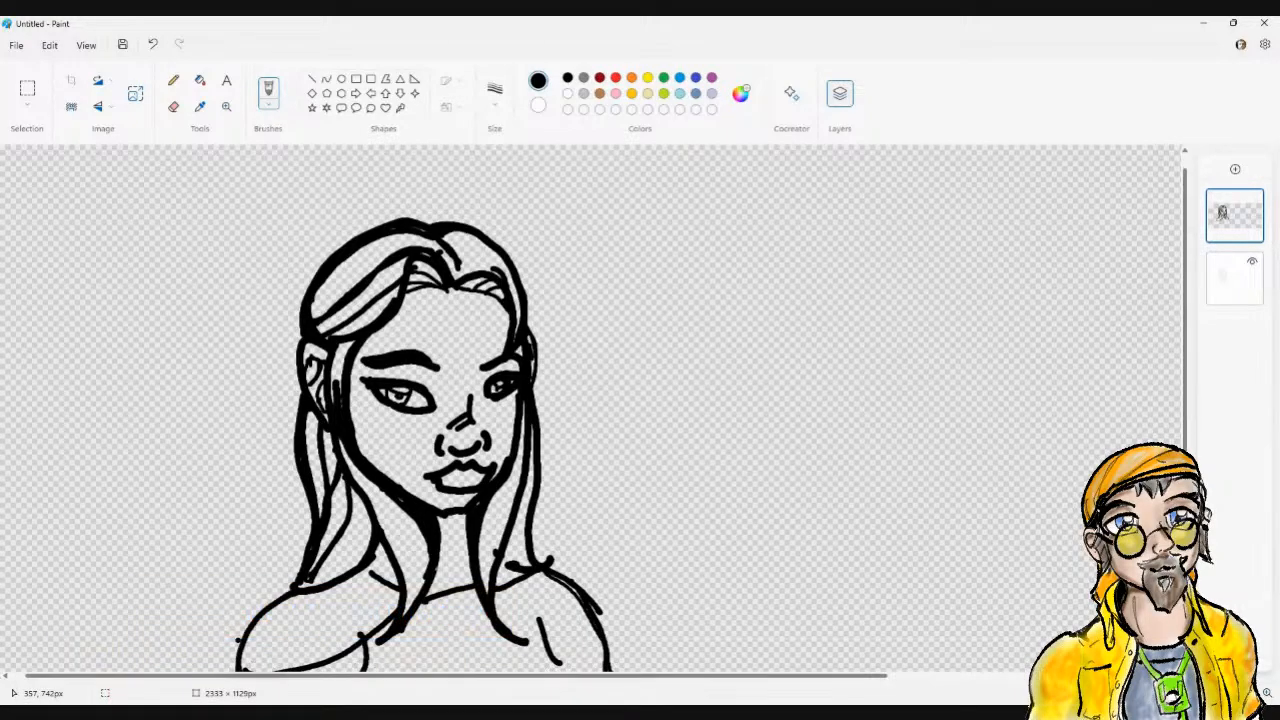
Thicken the outer edge of the near shoulder with solid black shading
{"action": "left_click_drag", "start_coordinate": [250, 670], "coordinate": [265, 613]}
{"action": "mouse_move", "coordinate": [250, 660]}
{"action": "left_mouse_down"}
{"action": "mouse_move", "coordinate": [244, 632]}
{"action": "mouse_move", "coordinate": [251, 668]}
{"action": "left_mouse_up"}
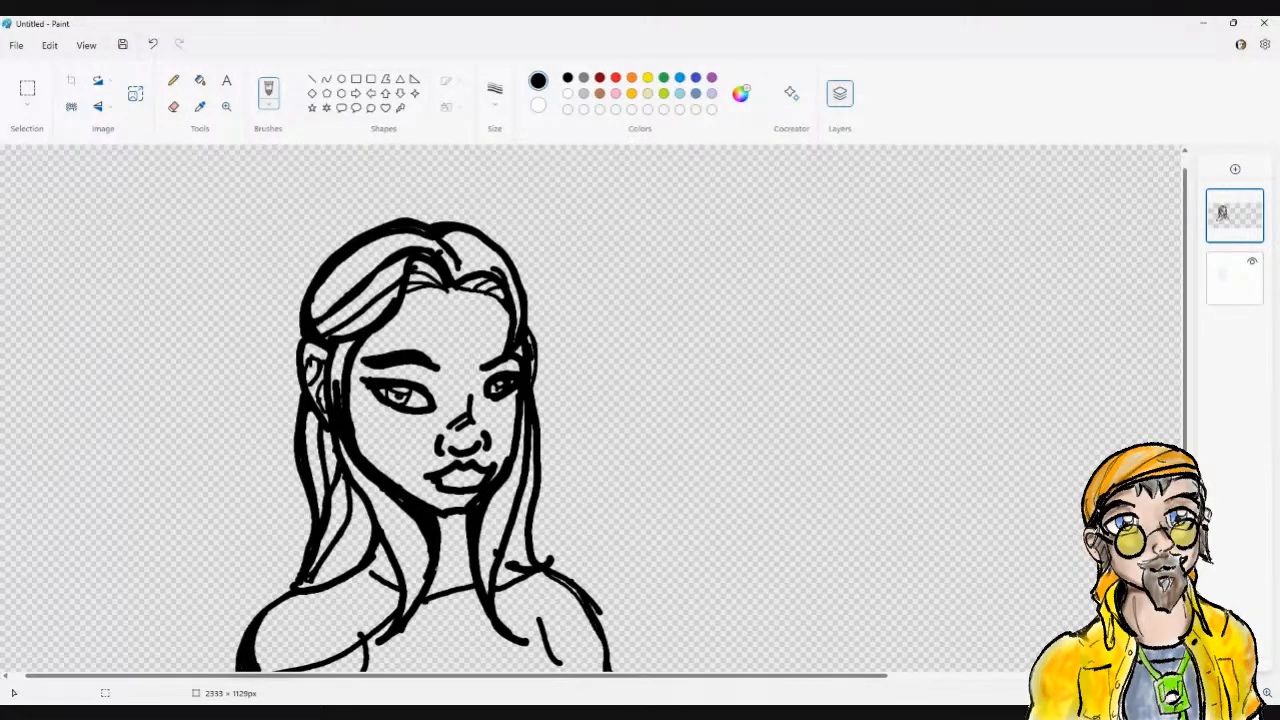
{"action": "left_click", "coordinate": [328, 668]}
Draw the garment's upper edge across the chest to the far shoulder and two strap lines over the near shoulder
{"action": "scroll", "coordinate": [18, 520], "scroll_direction": "left", "scroll_amount": 1}
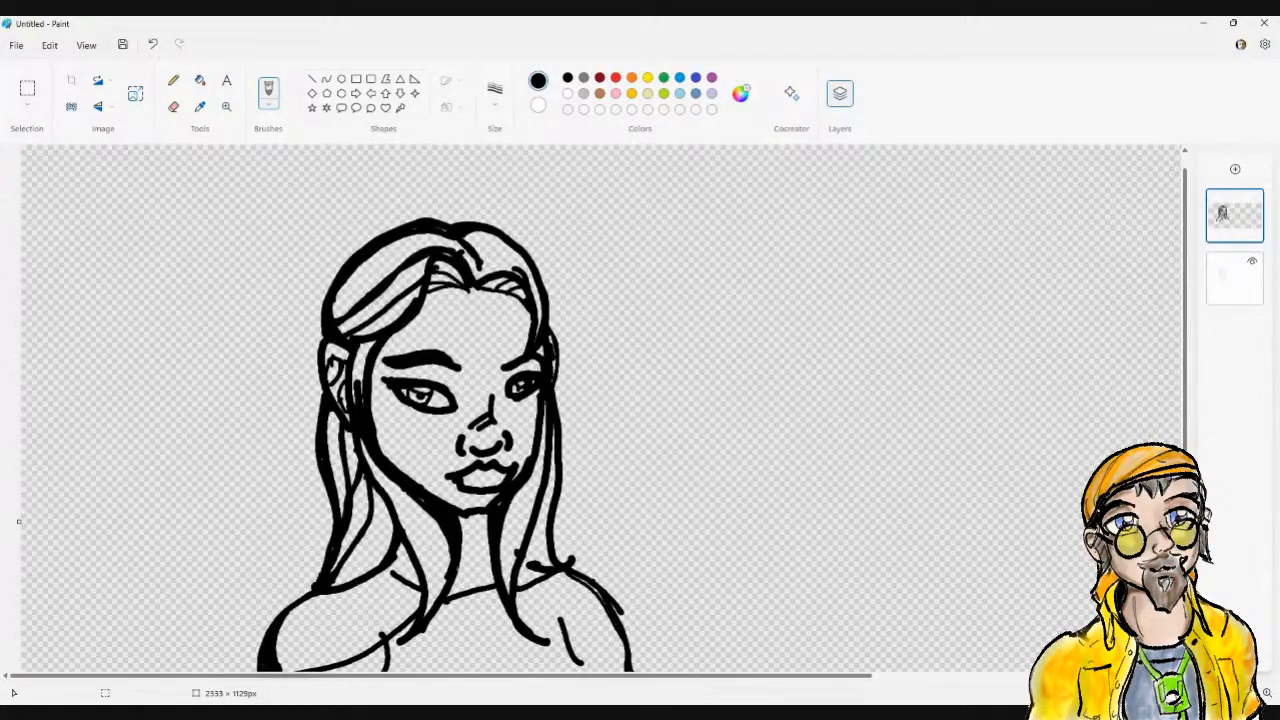
{"action": "left_click", "coordinate": [428, 640]}
{"action": "mouse_move", "coordinate": [345, 668]}
{"action": "left_mouse_down"}
{"action": "mouse_move", "coordinate": [446, 617]}
{"action": "mouse_move", "coordinate": [550, 592]}
{"action": "mouse_move", "coordinate": [579, 562]}
{"action": "left_mouse_up"}
{"action": "left_click", "coordinate": [363, 607]}
{"action": "left_click_drag", "start_coordinate": [363, 582], "coordinate": [385, 632]}
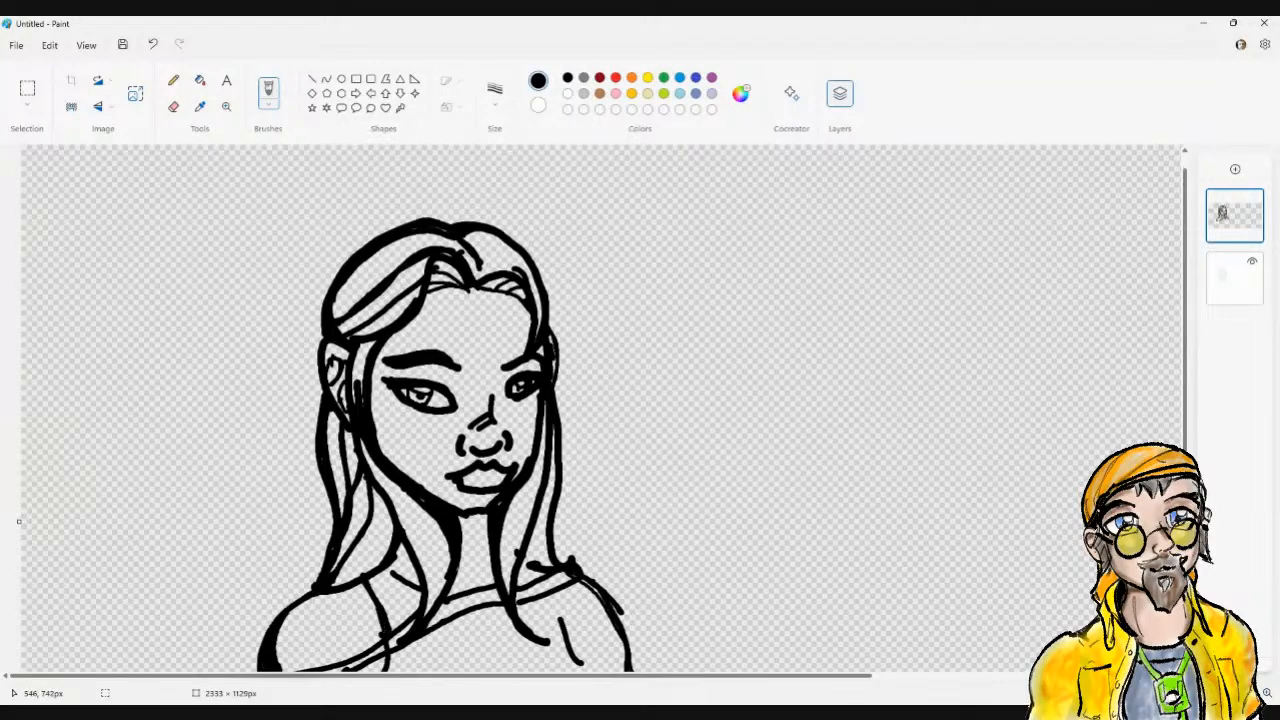
{"action": "left_click_drag", "start_coordinate": [378, 578], "coordinate": [420, 630]}
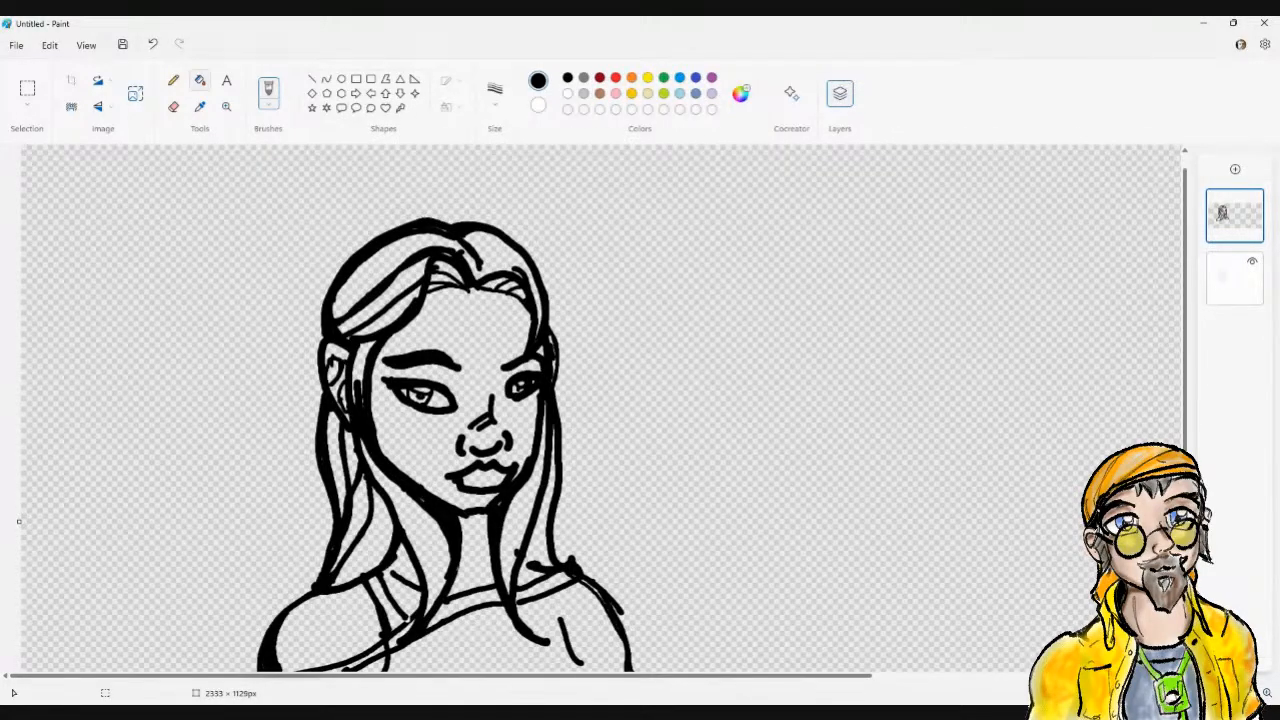
Fill the face, neck and near shoulder areas with a pale beige skin colour
{"action": "left_click", "coordinate": [200, 80]}
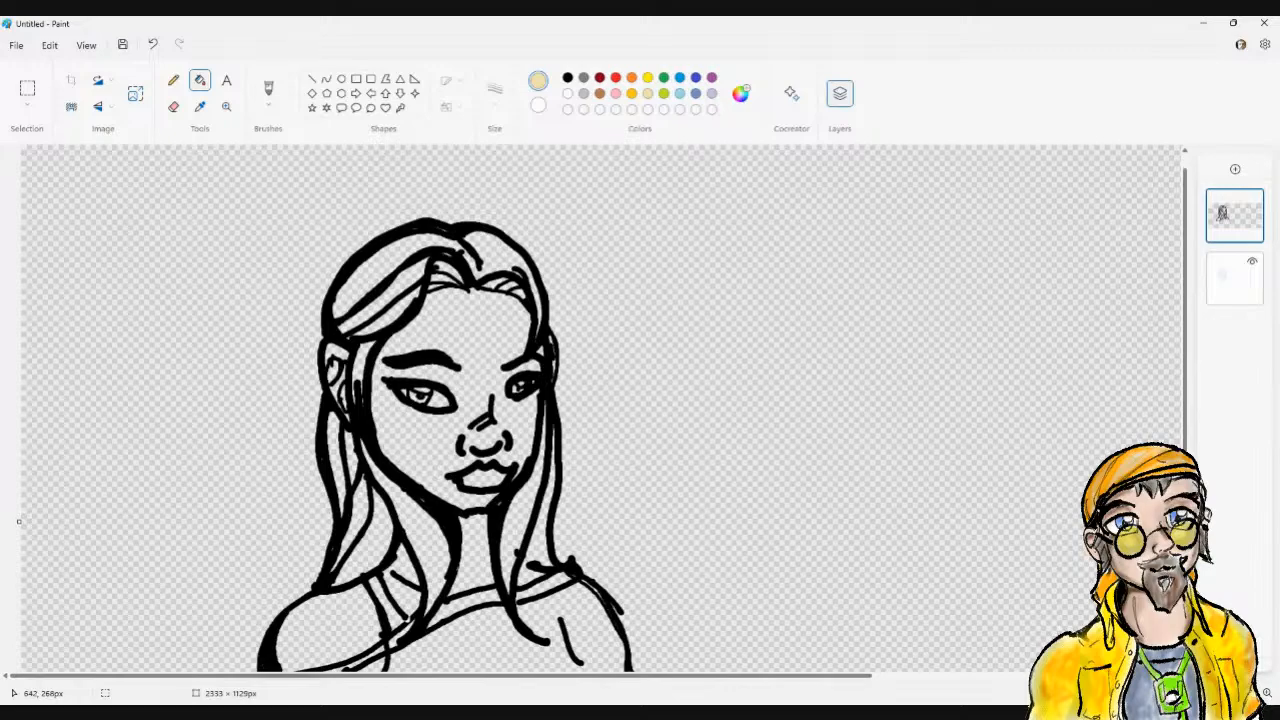
{"action": "left_click", "coordinate": [435, 466]}
{"action": "left_click", "coordinate": [467, 550]}
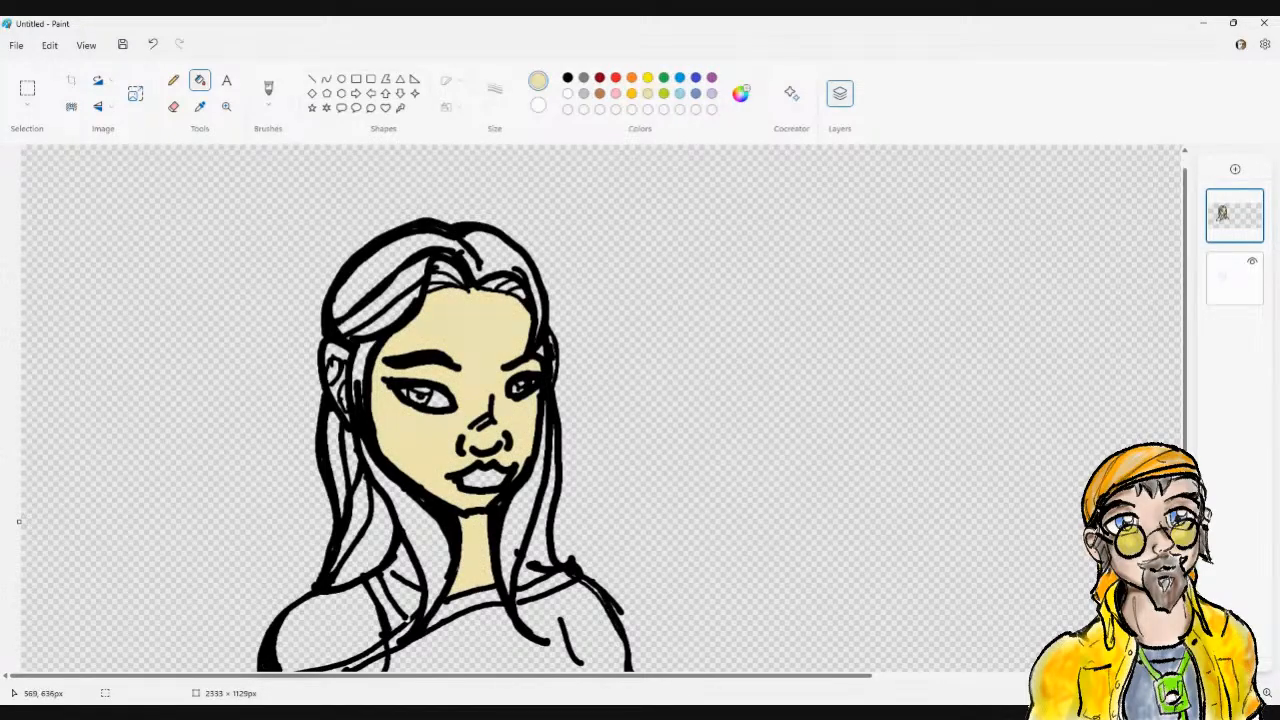
{"action": "left_click", "coordinate": [404, 604]}
{"action": "left_click", "coordinate": [307, 623]}
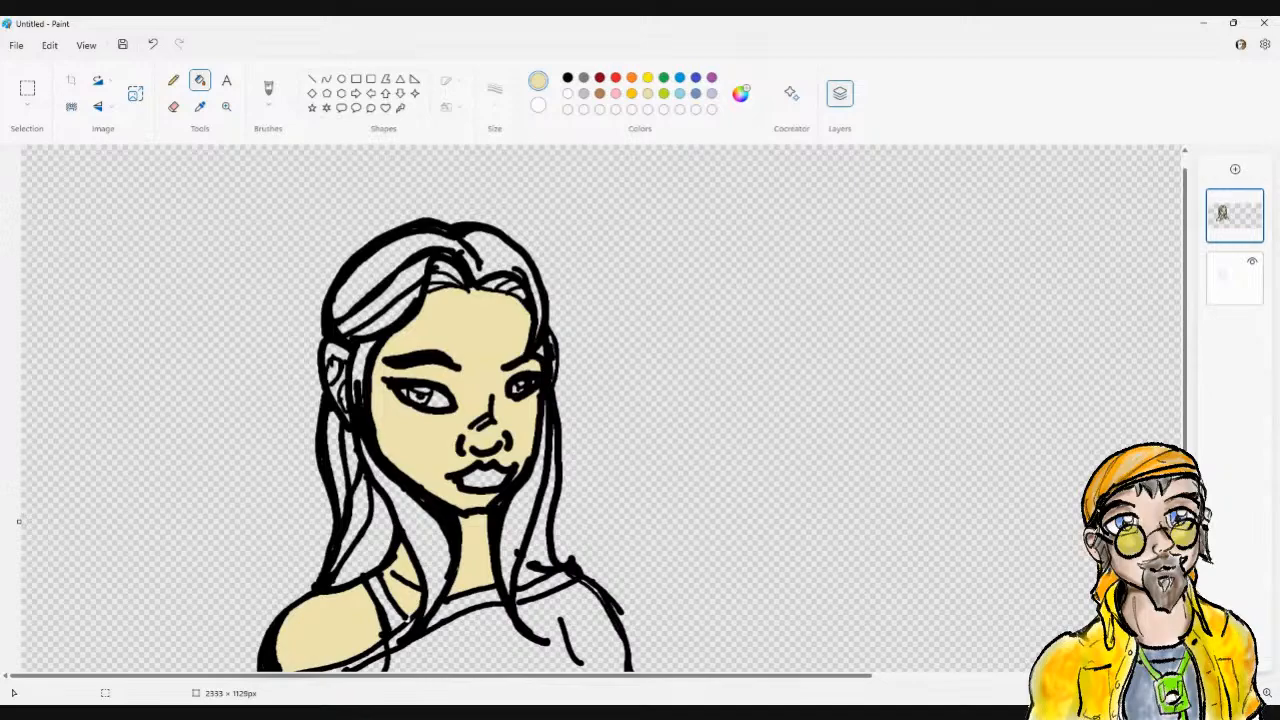
Add a new layer on top, try filling the hair on it with black, and undo that fill
{"action": "left_click", "coordinate": [568, 78]}
{"action": "left_click", "coordinate": [1235, 169]}
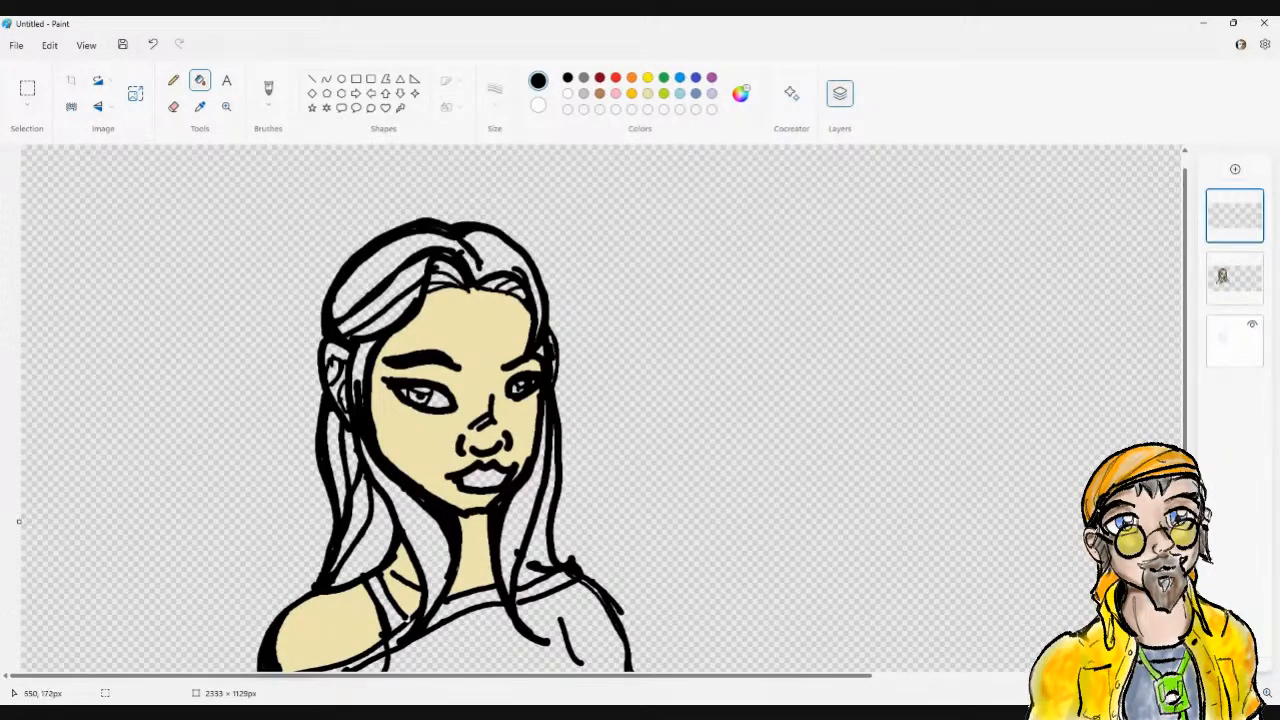
{"action": "left_click", "coordinate": [395, 316]}
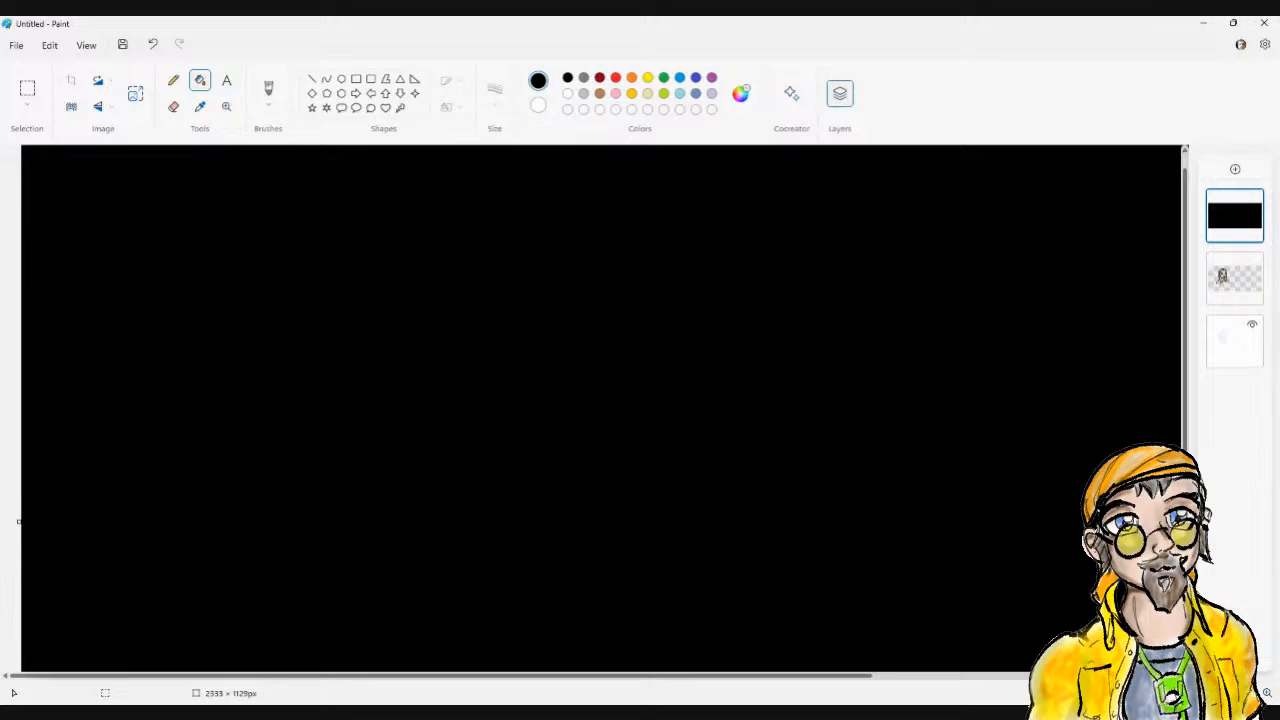
{"action": "key", "text": "ctrl+z"}
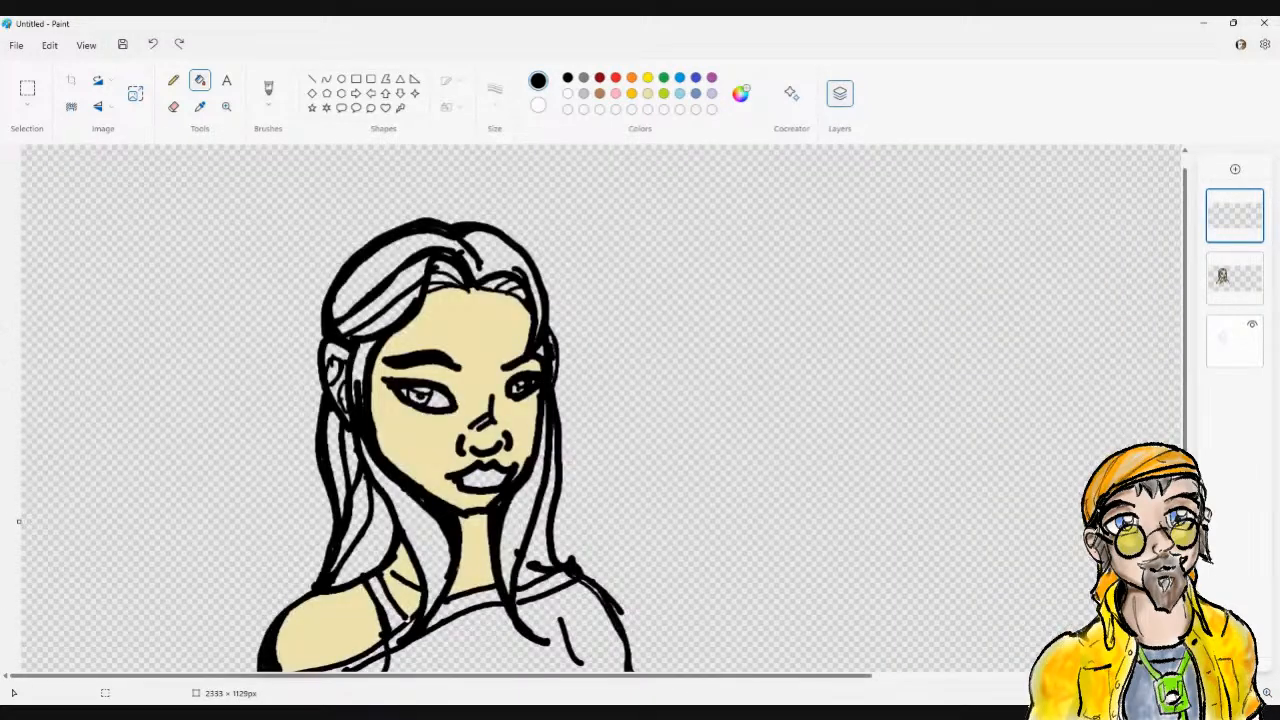
On the middle drawing layer, erase the stray line ends around the top and outer edge of the far shoulder
{"action": "left_click", "coordinate": [1234, 278]}
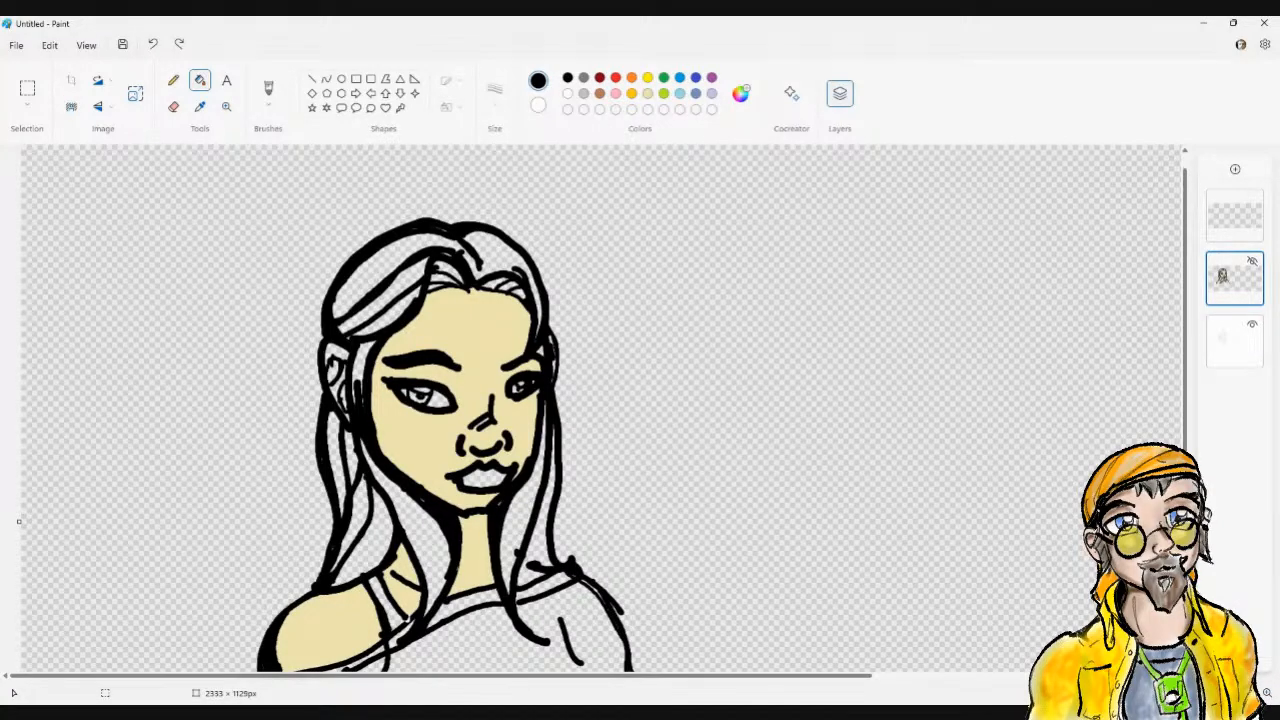
{"action": "left_click", "coordinate": [268, 90]}
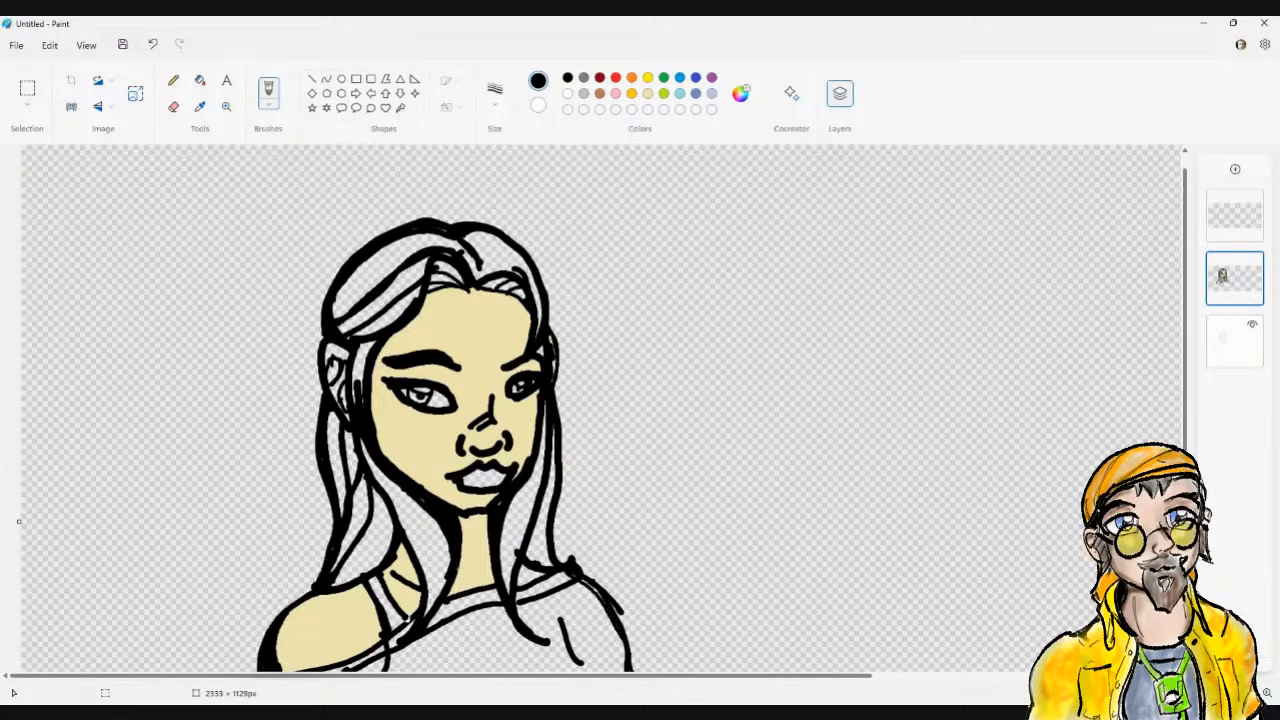
{"action": "left_click", "coordinate": [173, 106]}
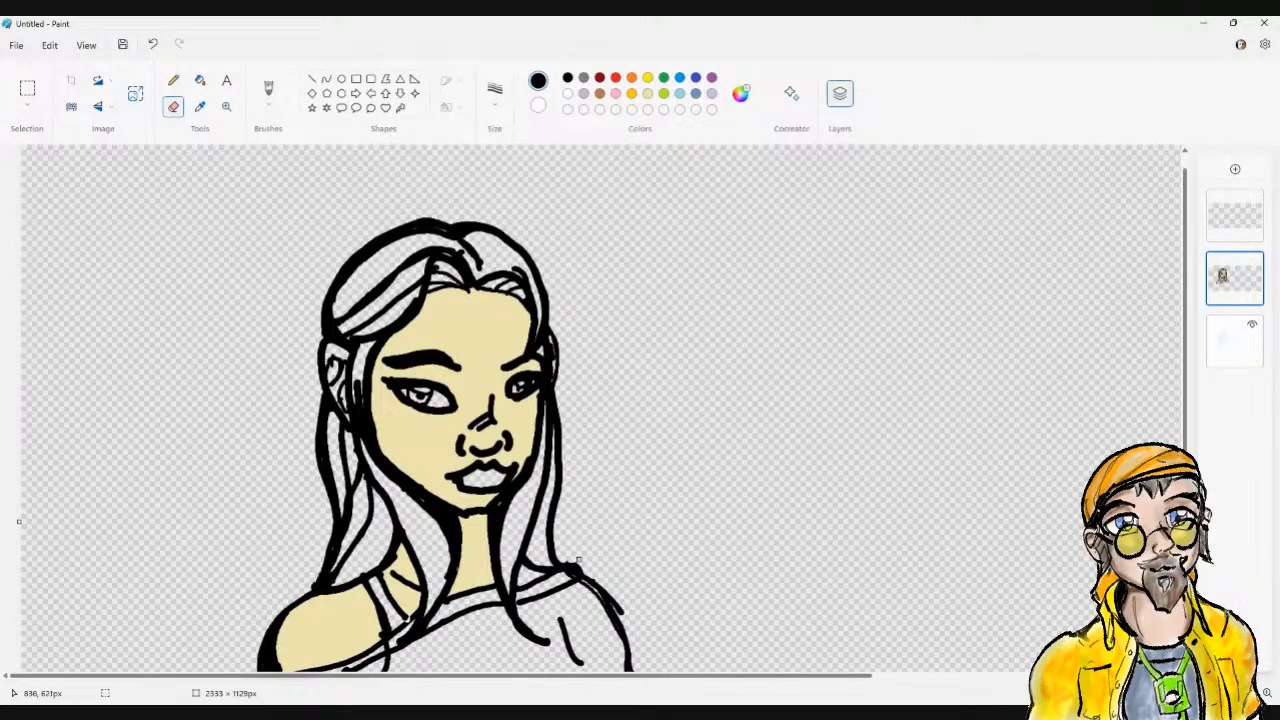
{"action": "left_click_drag", "start_coordinate": [617, 591], "coordinate": [619, 607]}
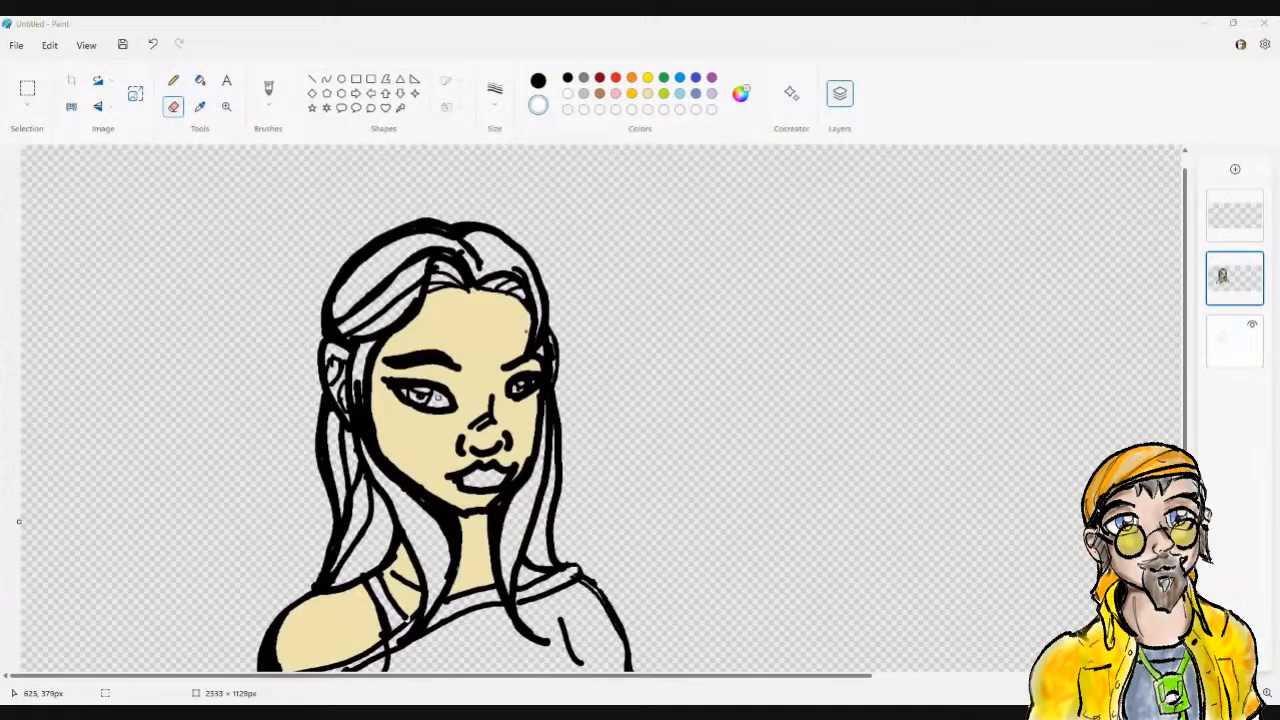
Fill the whites of the eyes with white, undoing the misfilled eye outline, and fill the ear with pale beige
{"action": "left_click", "coordinate": [200, 80]}
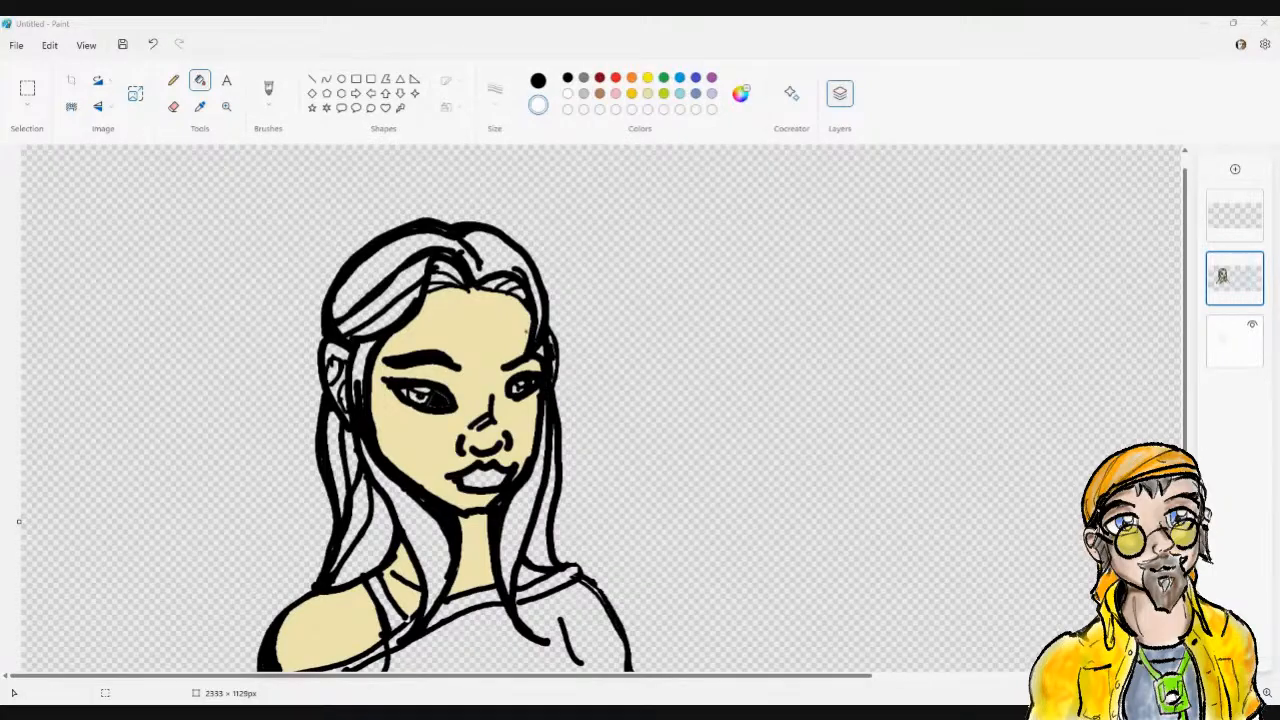
{"action": "left_click", "coordinate": [538, 80]}
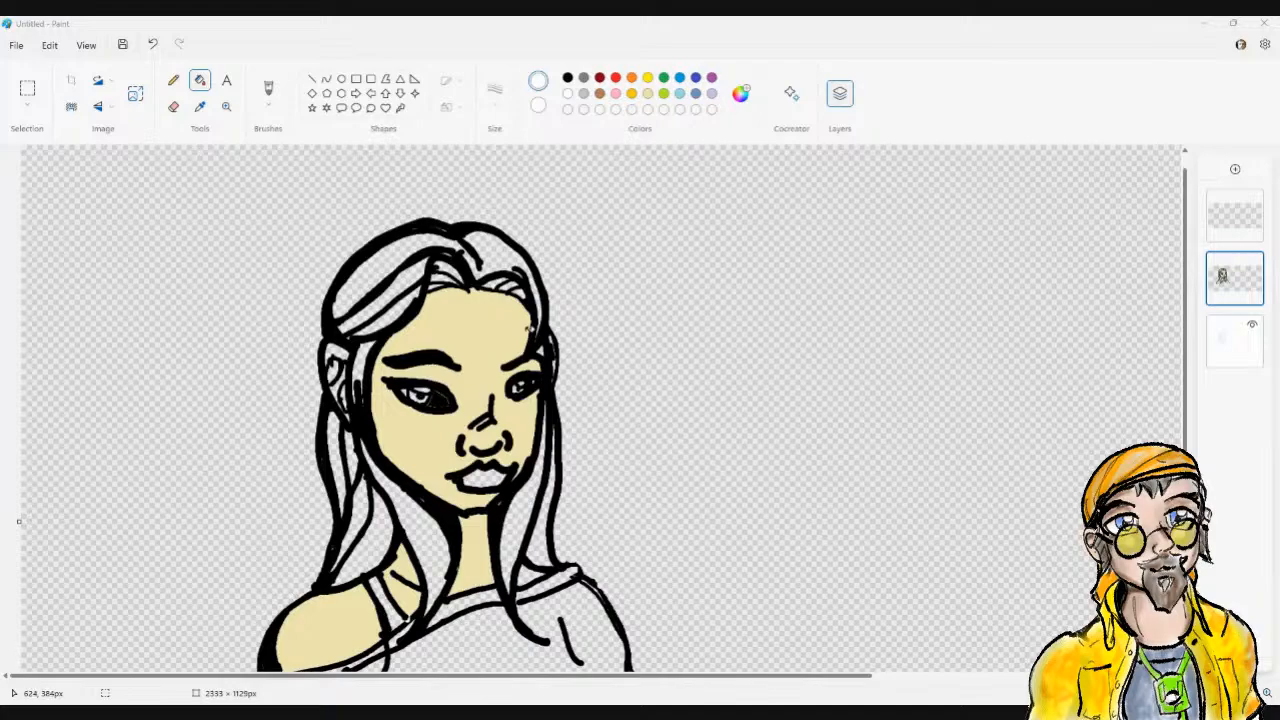
{"action": "left_click", "coordinate": [435, 400]}
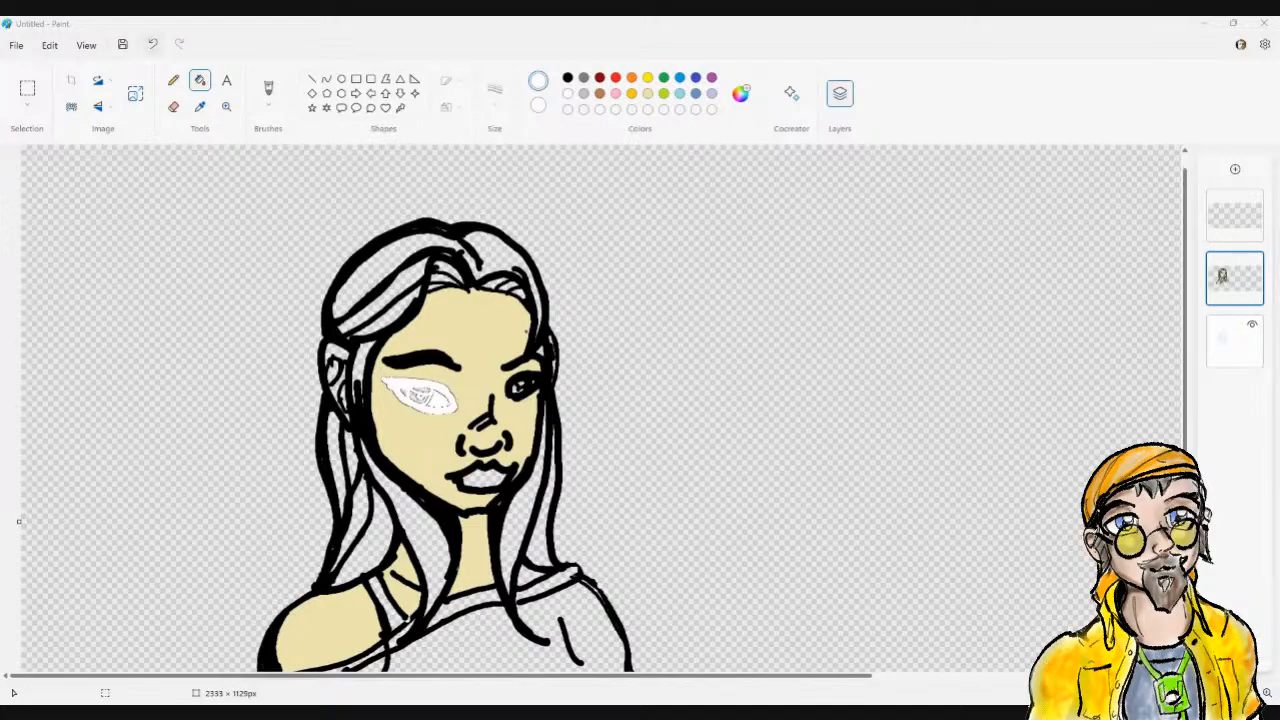
{"action": "key", "text": "ctrl+z"}
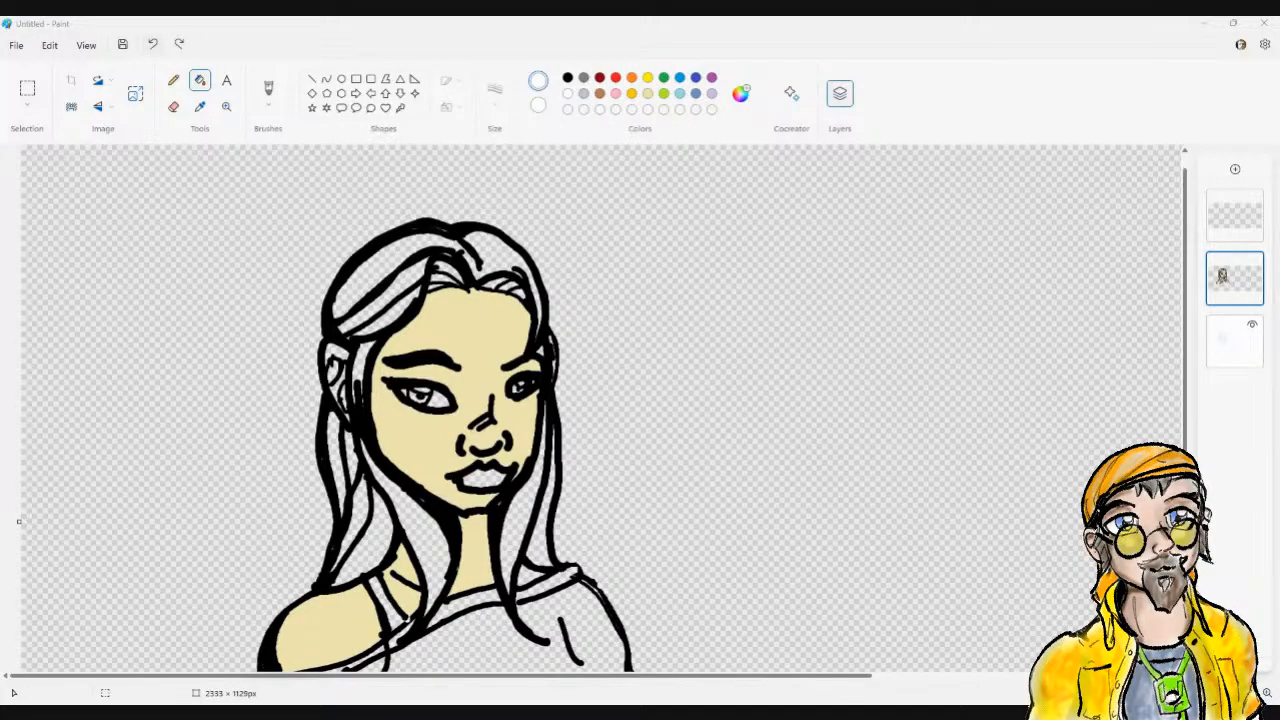
{"action": "key", "text": "ctrl+y"}
{"action": "left_click", "coordinate": [528, 330]}
Fill the hair sections with dark green and the narrow streak above the forehead with lime
{"action": "left_click", "coordinate": [647, 77]}
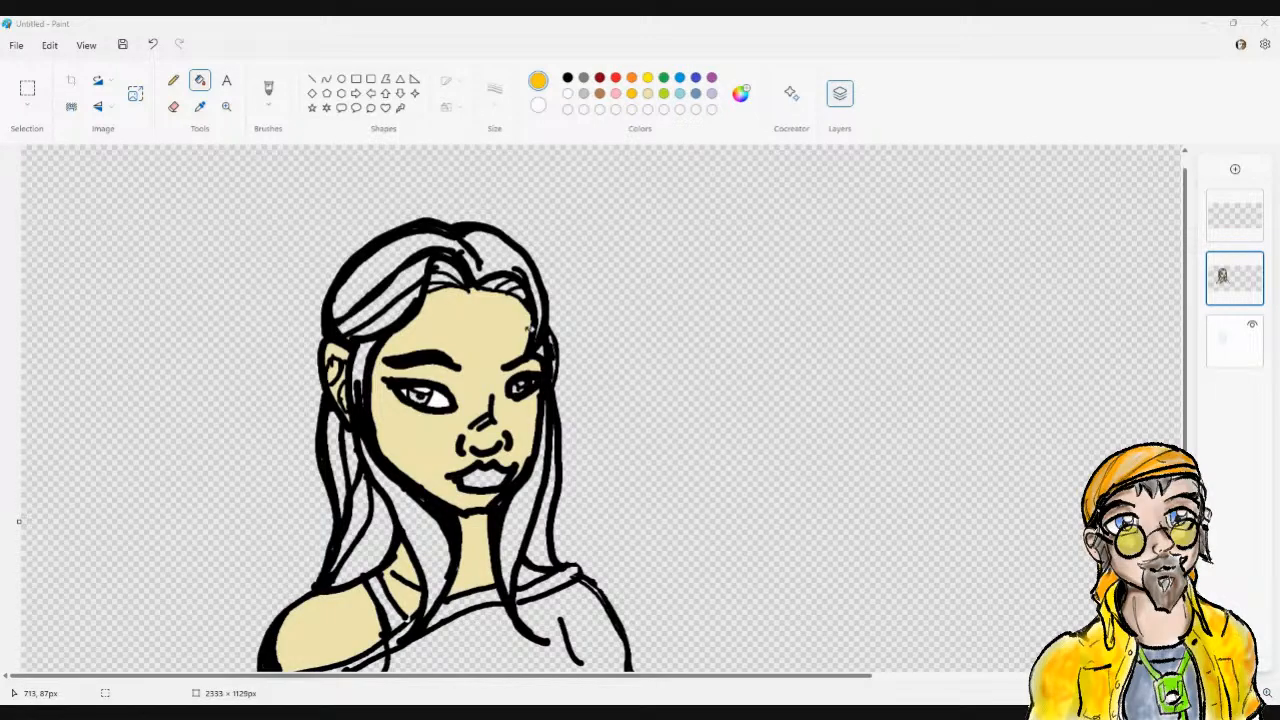
{"action": "left_click", "coordinate": [663, 77]}
{"action": "left_click", "coordinate": [395, 262]}
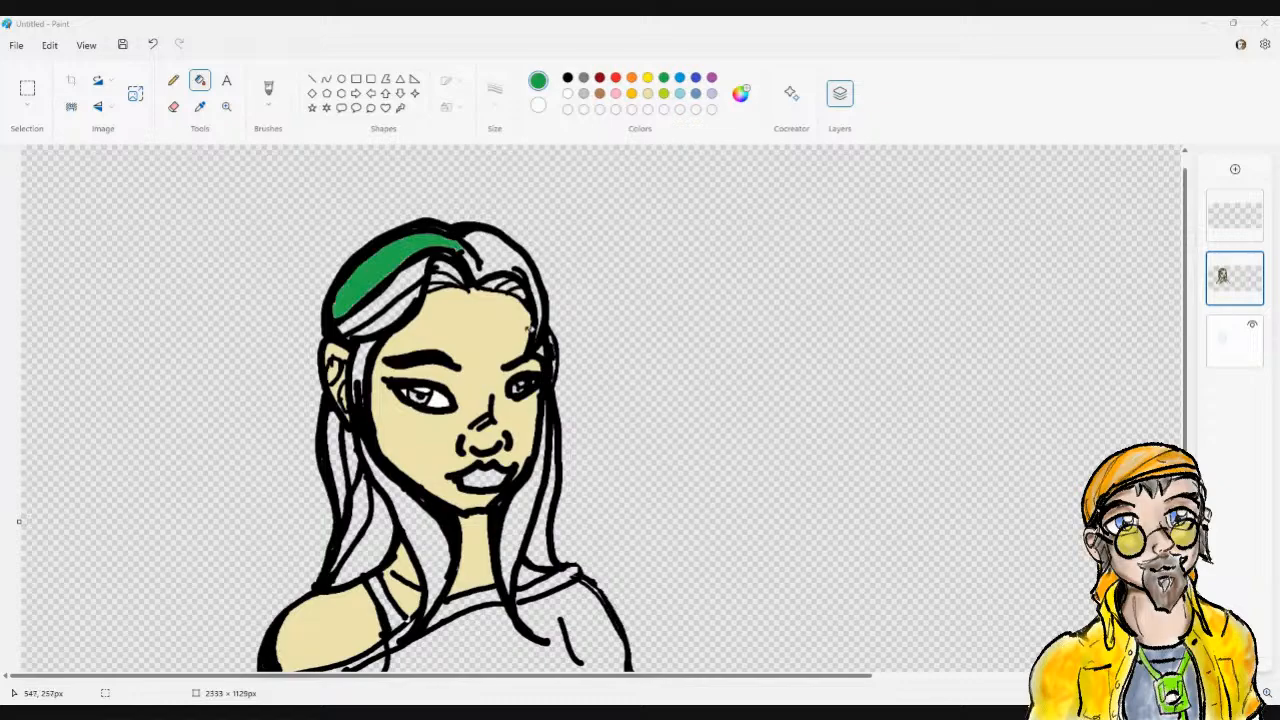
{"action": "left_click", "coordinate": [382, 310]}
{"action": "left_click", "coordinate": [529, 327]}
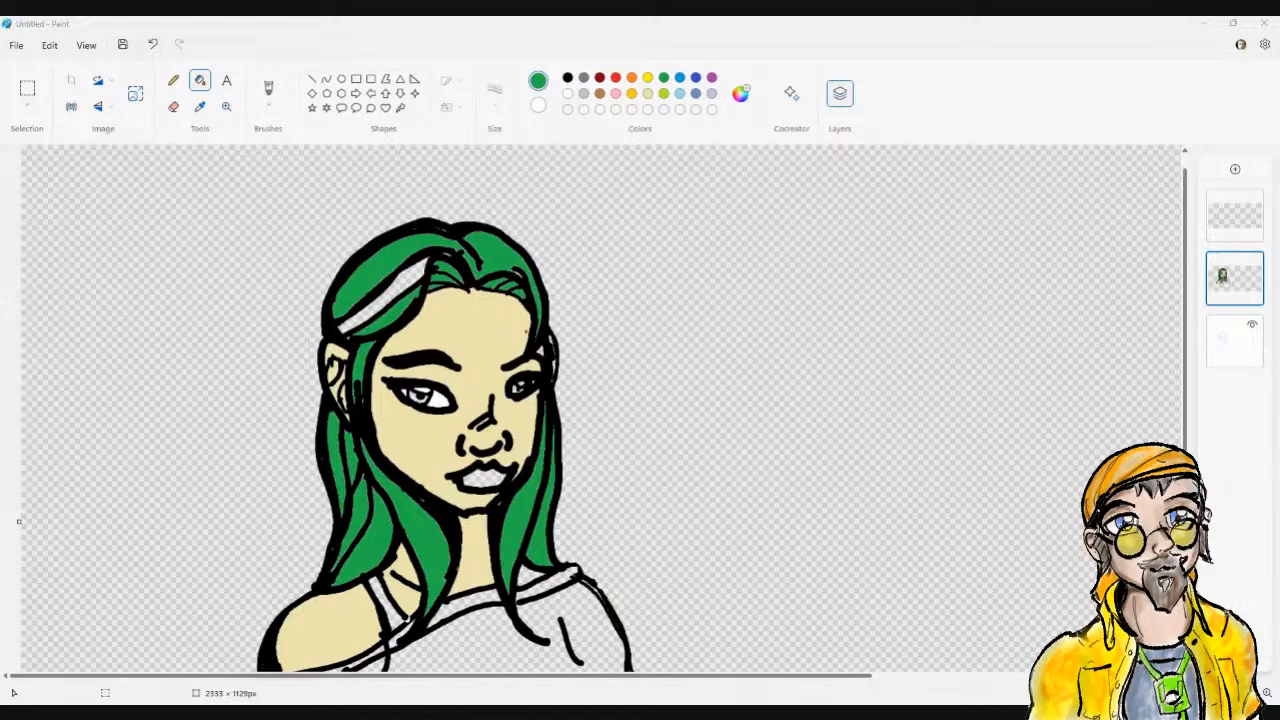
{"action": "left_click", "coordinate": [663, 93]}
{"action": "left_click", "coordinate": [385, 292]}
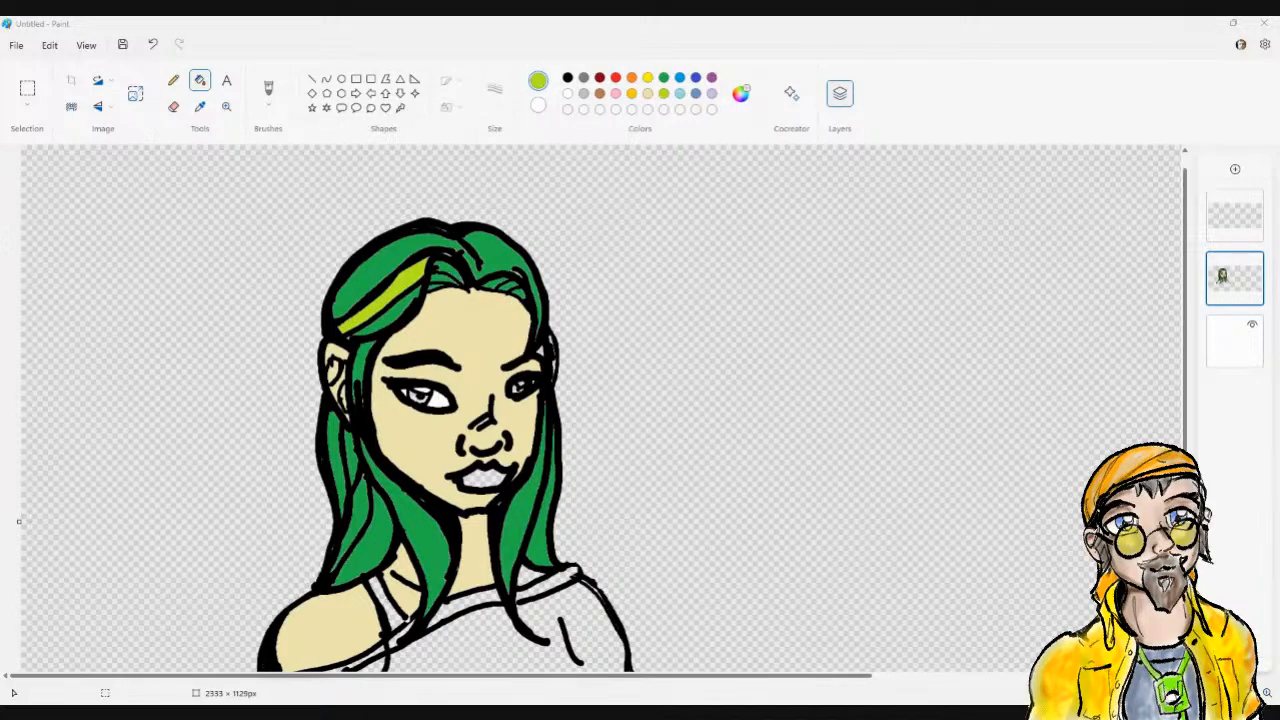
Try filling the background around the character with lime, and undo that fill
{"action": "left_click", "coordinate": [850, 400]}
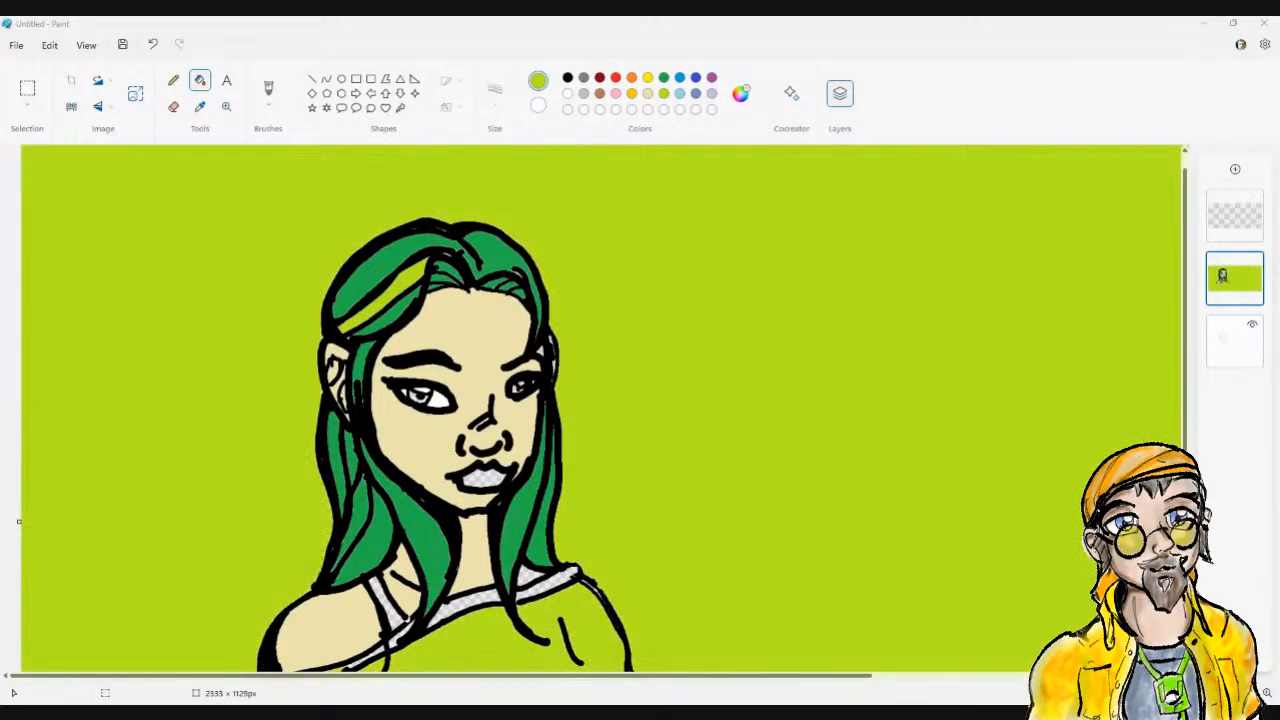
{"action": "scroll", "coordinate": [600, 410], "scroll_direction": "down", "scroll_amount": 3}
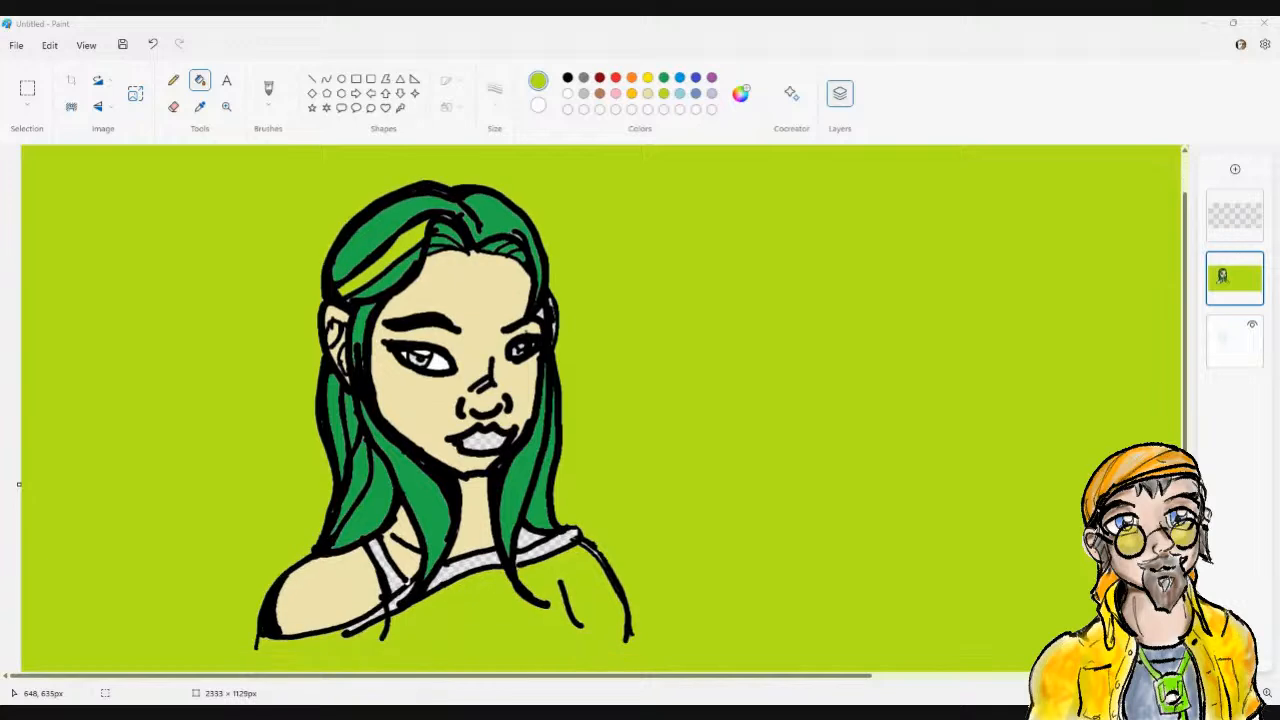
{"action": "scroll", "coordinate": [445, 380], "scroll_direction": "up", "scroll_amount": 1}
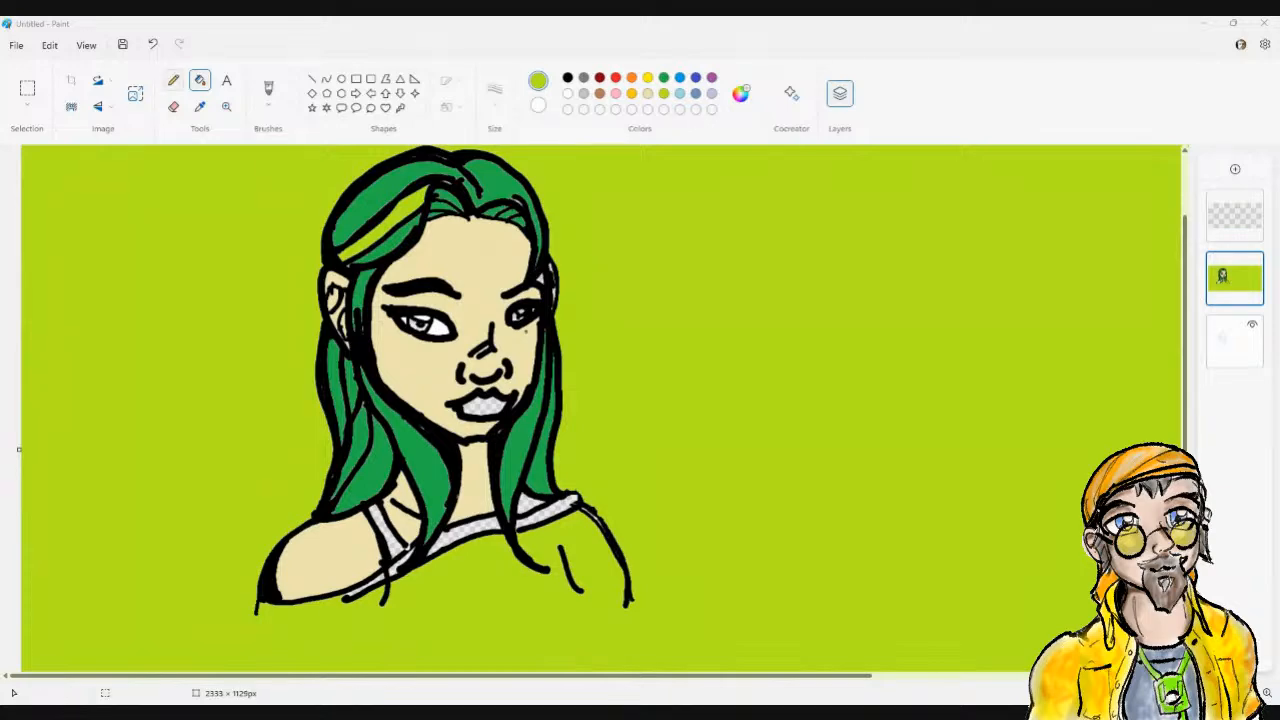
{"action": "left_click", "coordinate": [152, 44]}
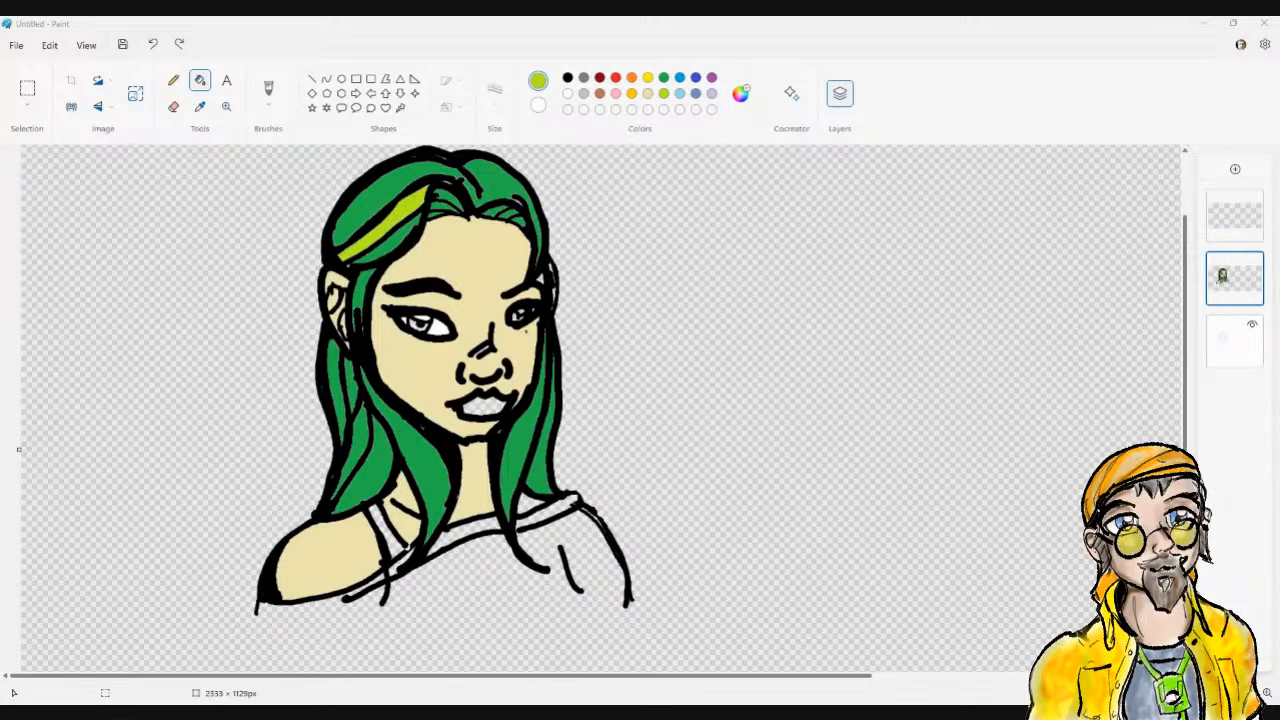
Fill the lips with lime and the irises of both eyes with yellow
{"action": "left_click", "coordinate": [484, 405]}
{"action": "left_click", "coordinate": [647, 77]}
{"action": "left_click", "coordinate": [527, 318]}
Select the empty top layer and switch the brush type to Airbrush
{"action": "left_click", "coordinate": [1240, 215]}
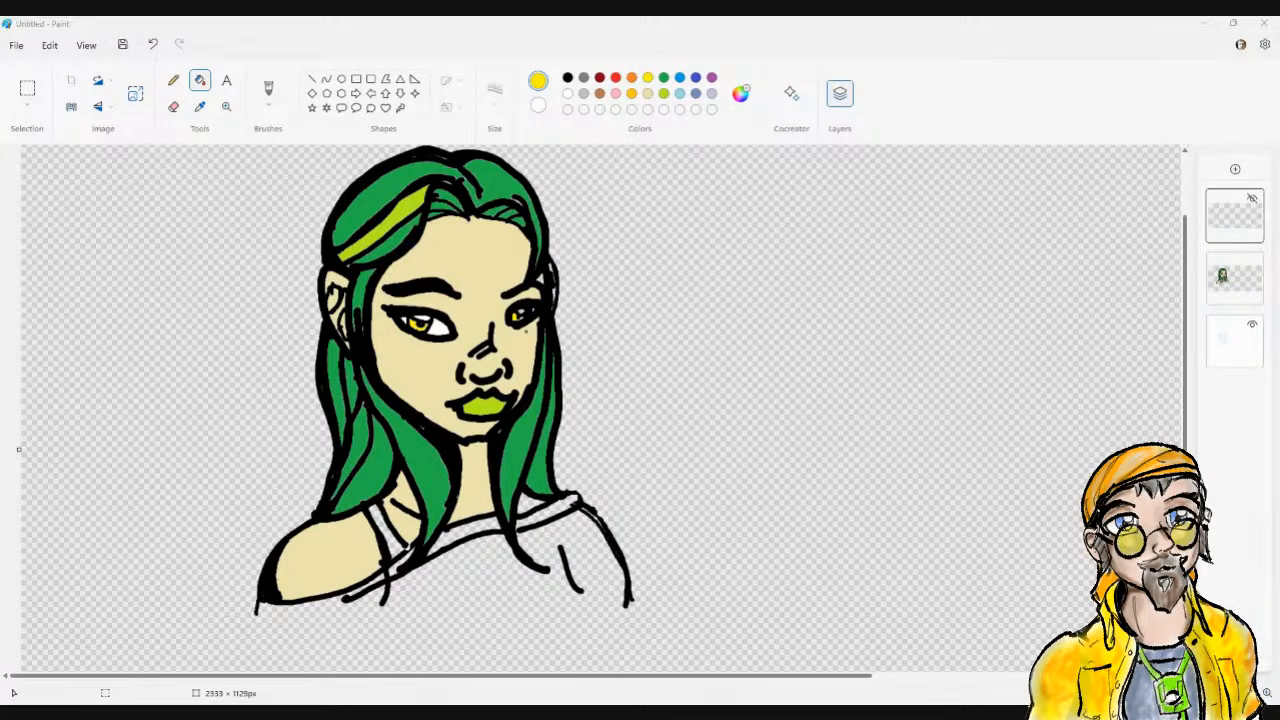
{"action": "left_click", "coordinate": [268, 92]}
{"action": "left_click", "coordinate": [268, 104]}
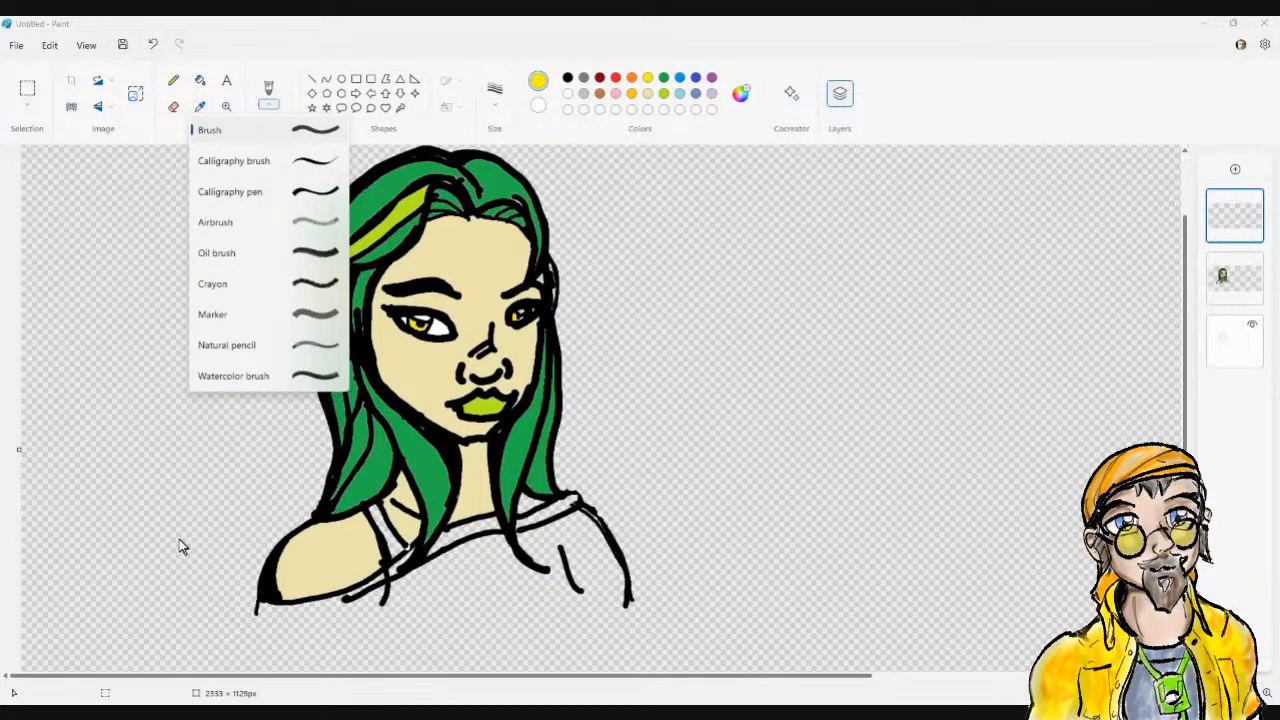
{"action": "left_click", "coordinate": [46, 643]}
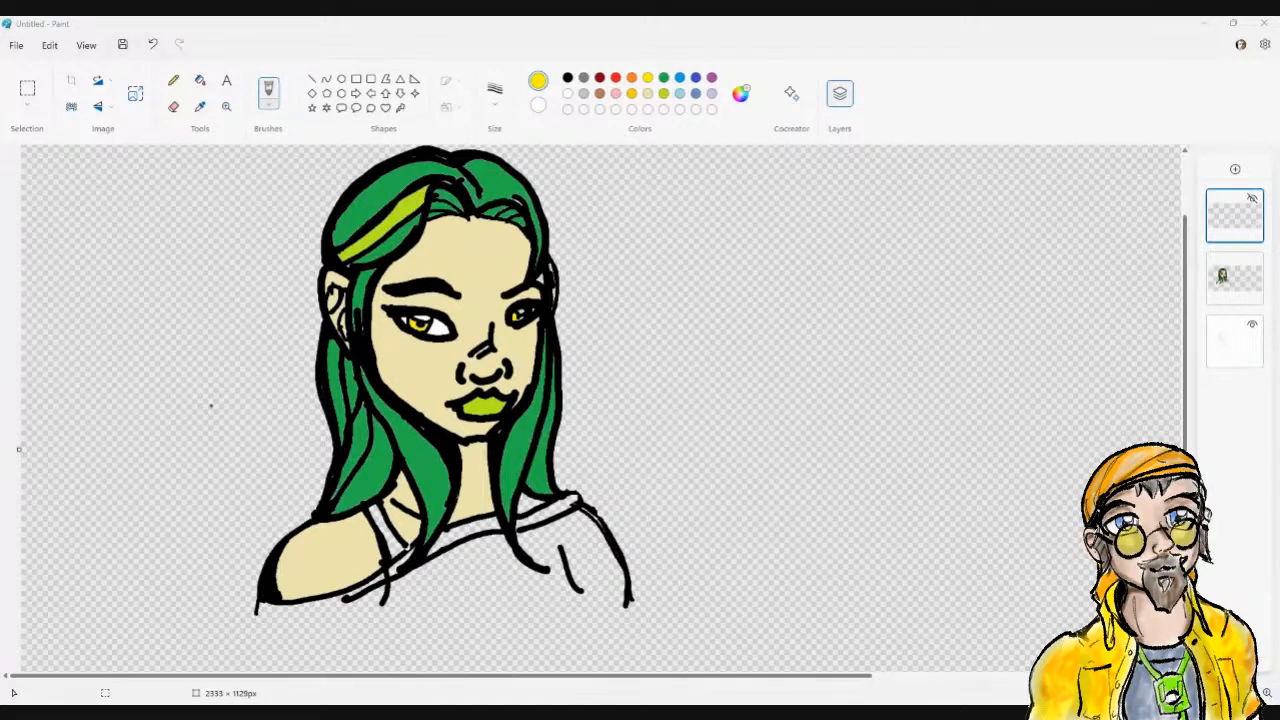
{"action": "left_click", "coordinate": [268, 92]}
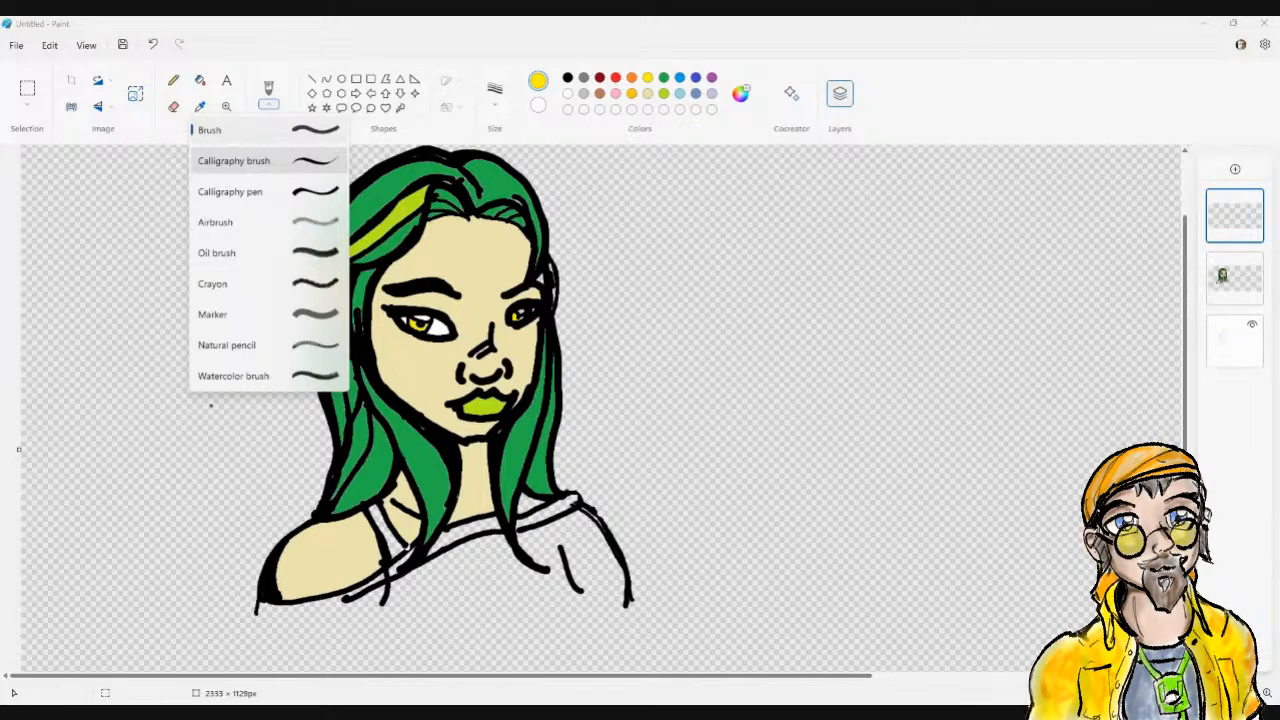
{"action": "left_click", "coordinate": [211, 405]}
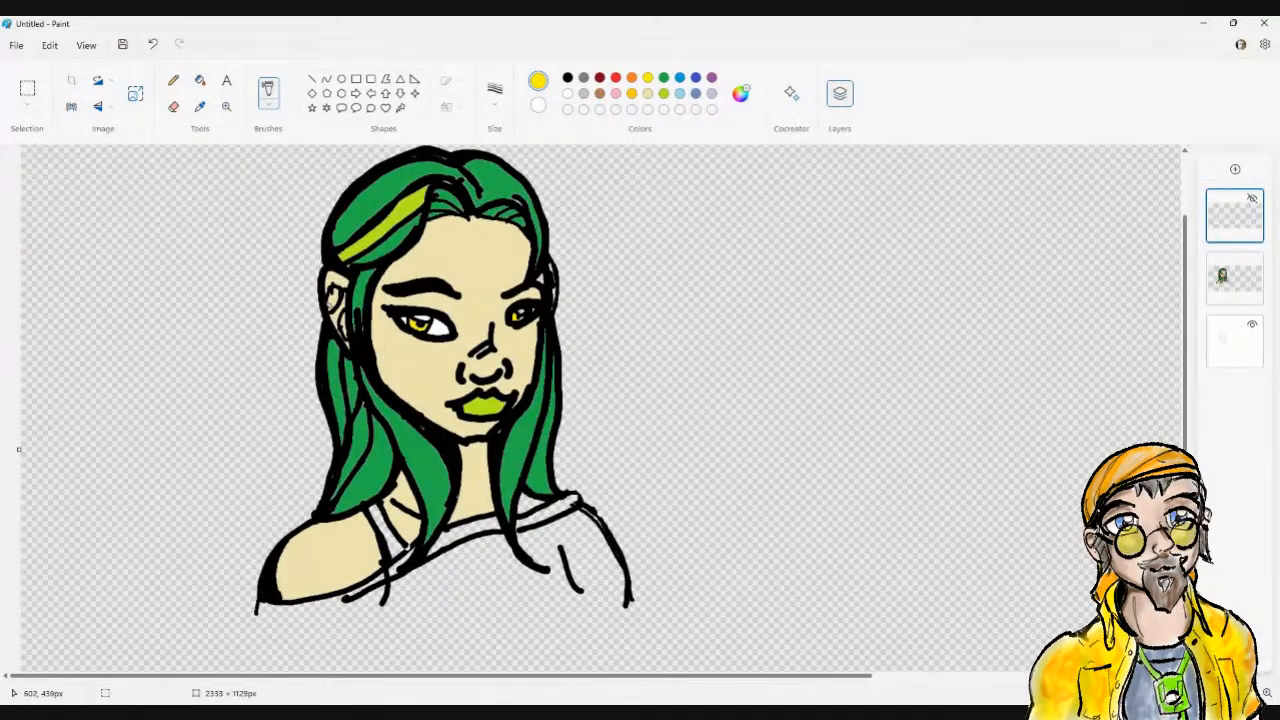
{"action": "left_click", "coordinate": [1251, 198]}
Try light grey airbrush shading from the hairline across the forehead, and undo it
{"action": "left_click_drag", "start_coordinate": [436, 194], "coordinate": [397, 290]}
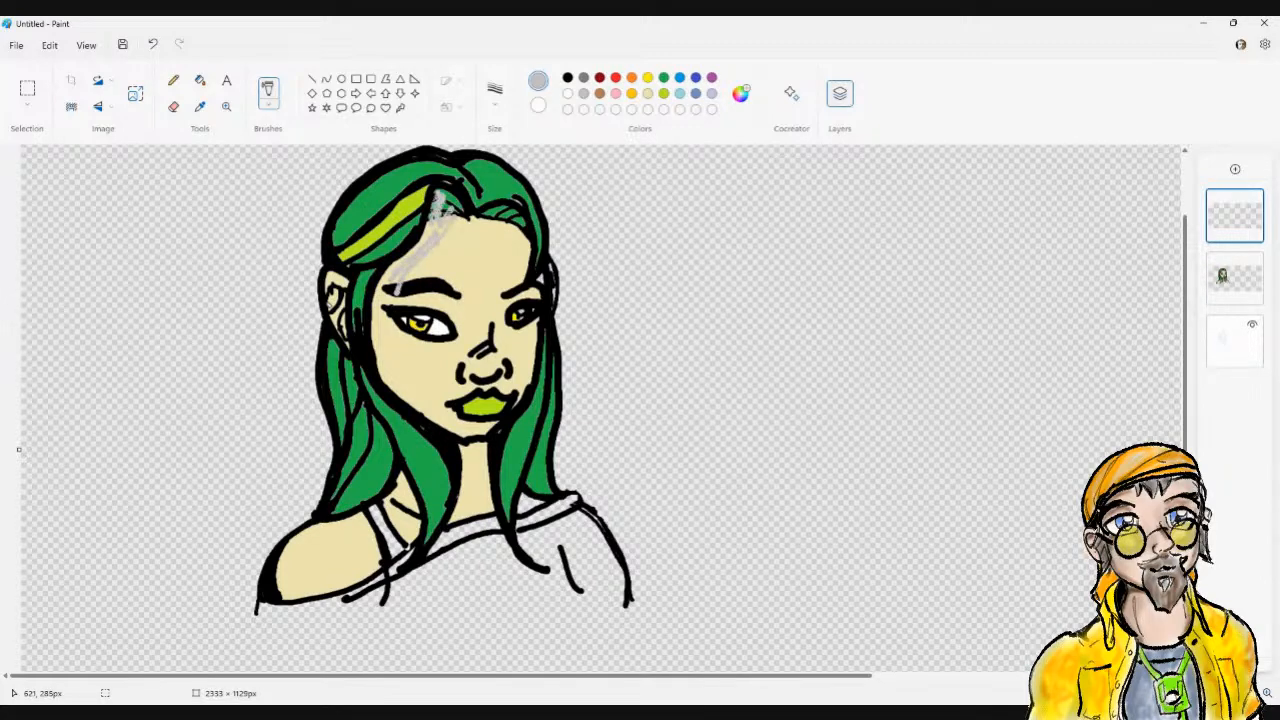
{"action": "left_click", "coordinate": [152, 44]}
{"action": "left_click", "coordinate": [152, 44]}
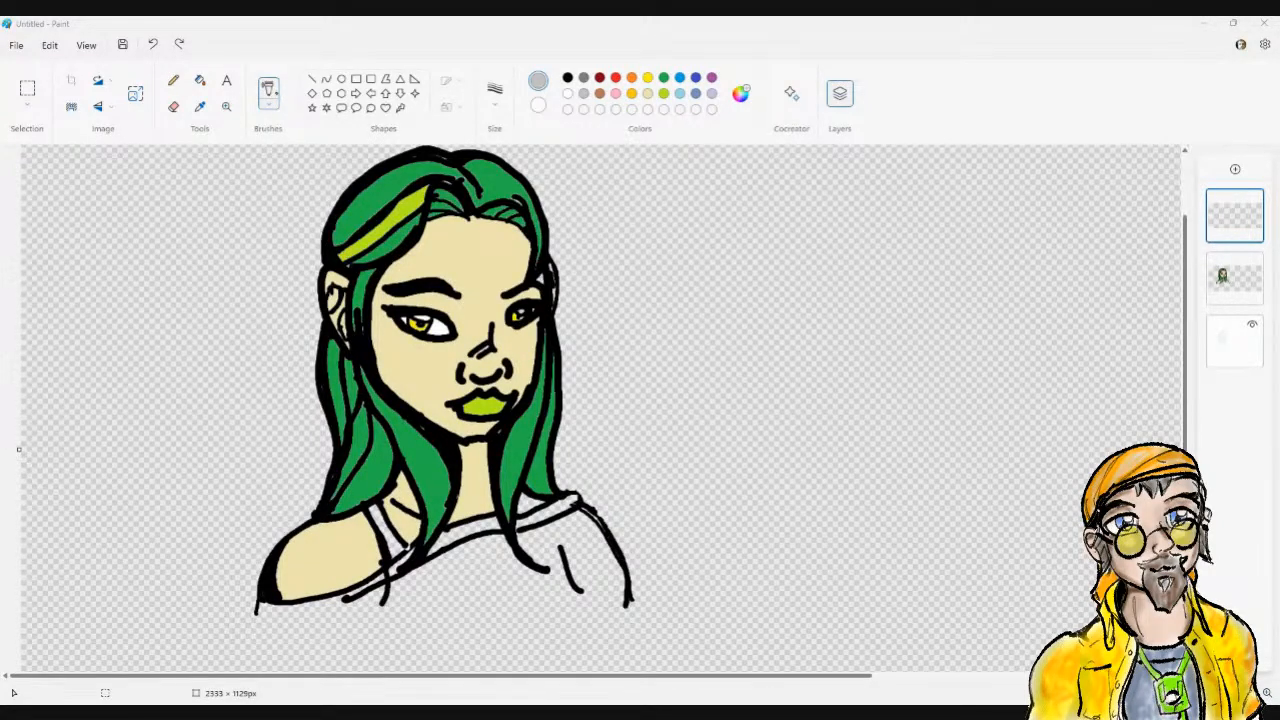
Switch to the Marker brush, try shading the crown of the hair in light grey, and undo those strokes
{"action": "left_click", "coordinate": [268, 93]}
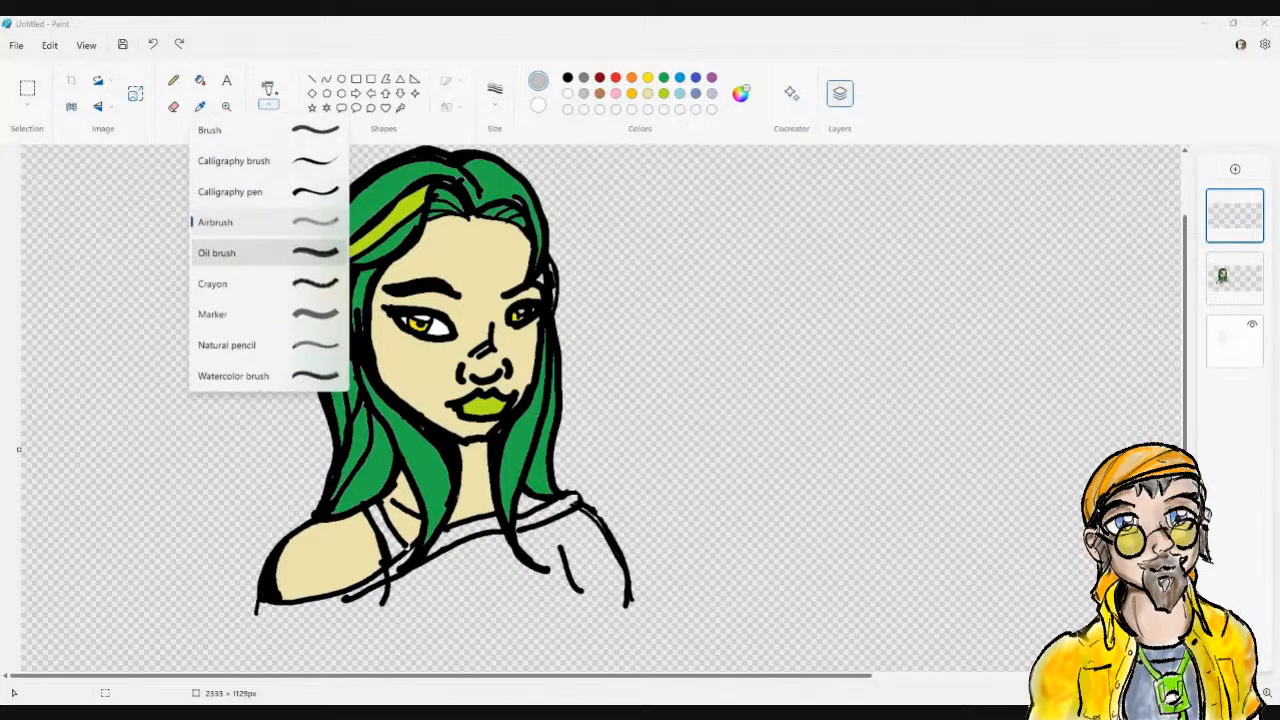
{"action": "left_click", "coordinate": [212, 314]}
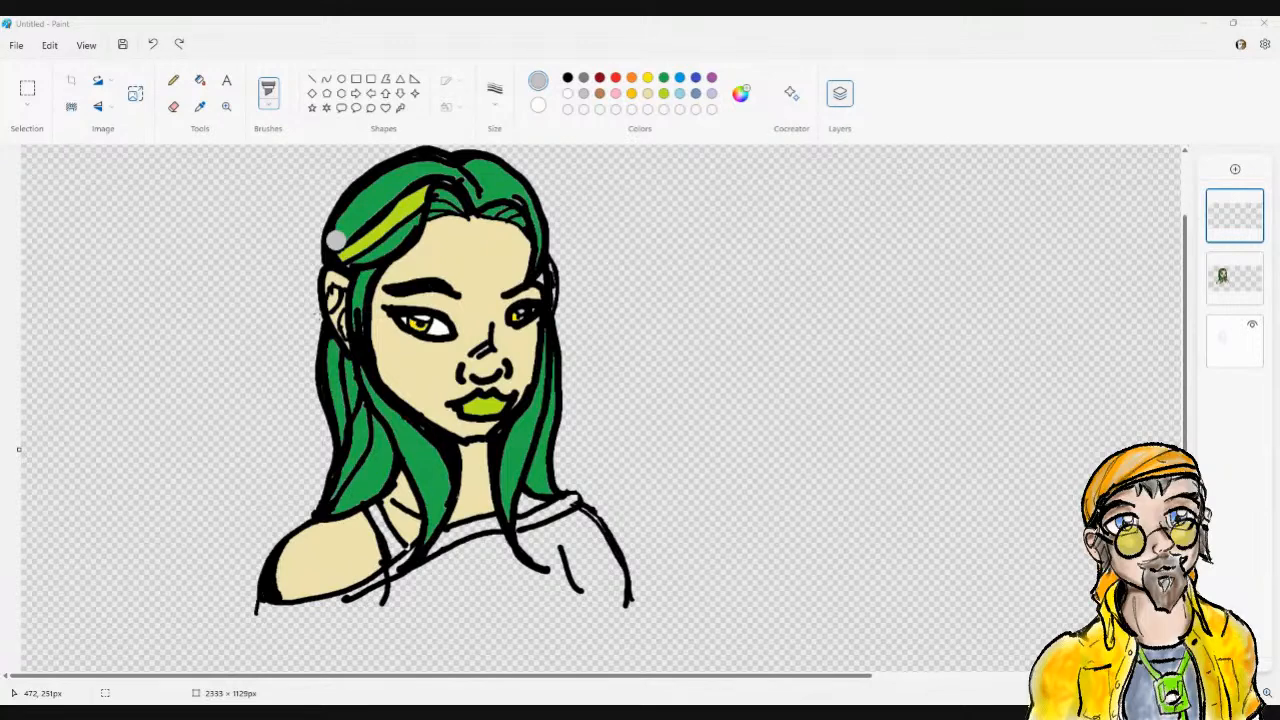
{"action": "mouse_move", "coordinate": [336, 240]}
{"action": "left_mouse_down"}
{"action": "mouse_move", "coordinate": [368, 180]}
{"action": "mouse_move", "coordinate": [431, 151]}
{"action": "mouse_move", "coordinate": [346, 200]}
{"action": "mouse_move", "coordinate": [324, 250]}
{"action": "mouse_move", "coordinate": [410, 166]}
{"action": "mouse_move", "coordinate": [364, 224]}
{"action": "mouse_move", "coordinate": [438, 160]}
{"action": "left_mouse_up"}
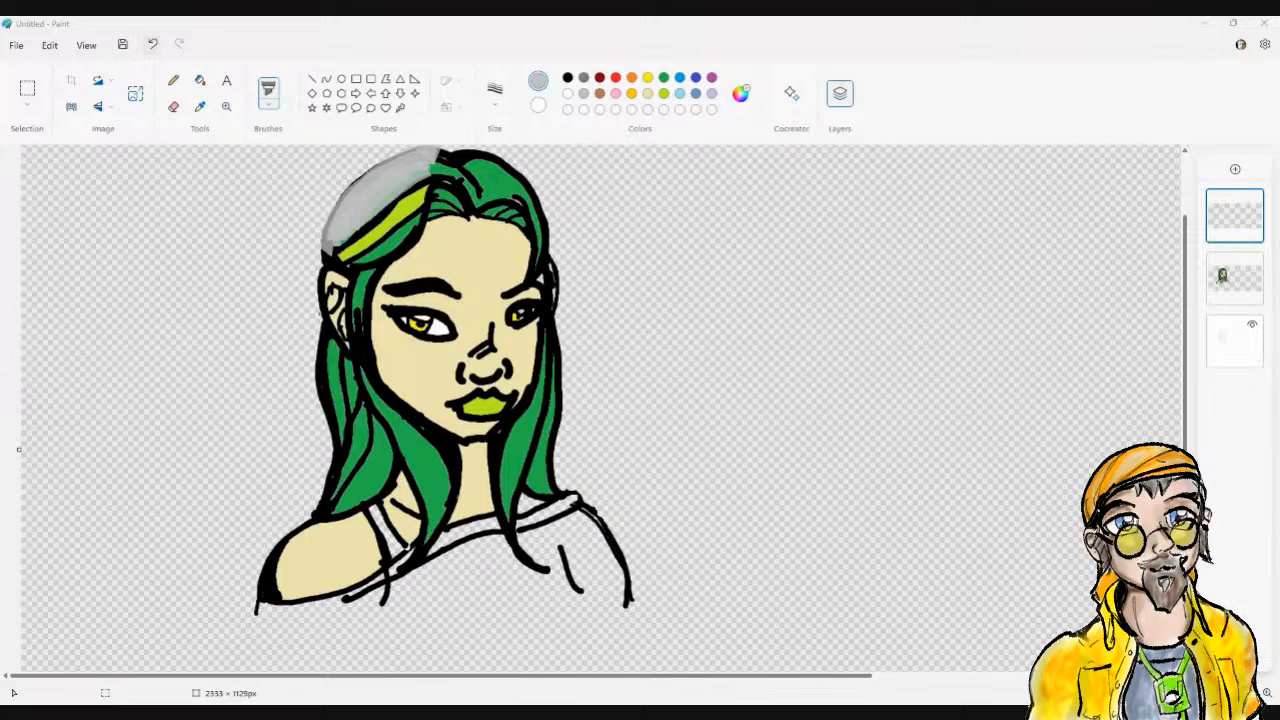
{"action": "key", "text": "ctrl+z"}
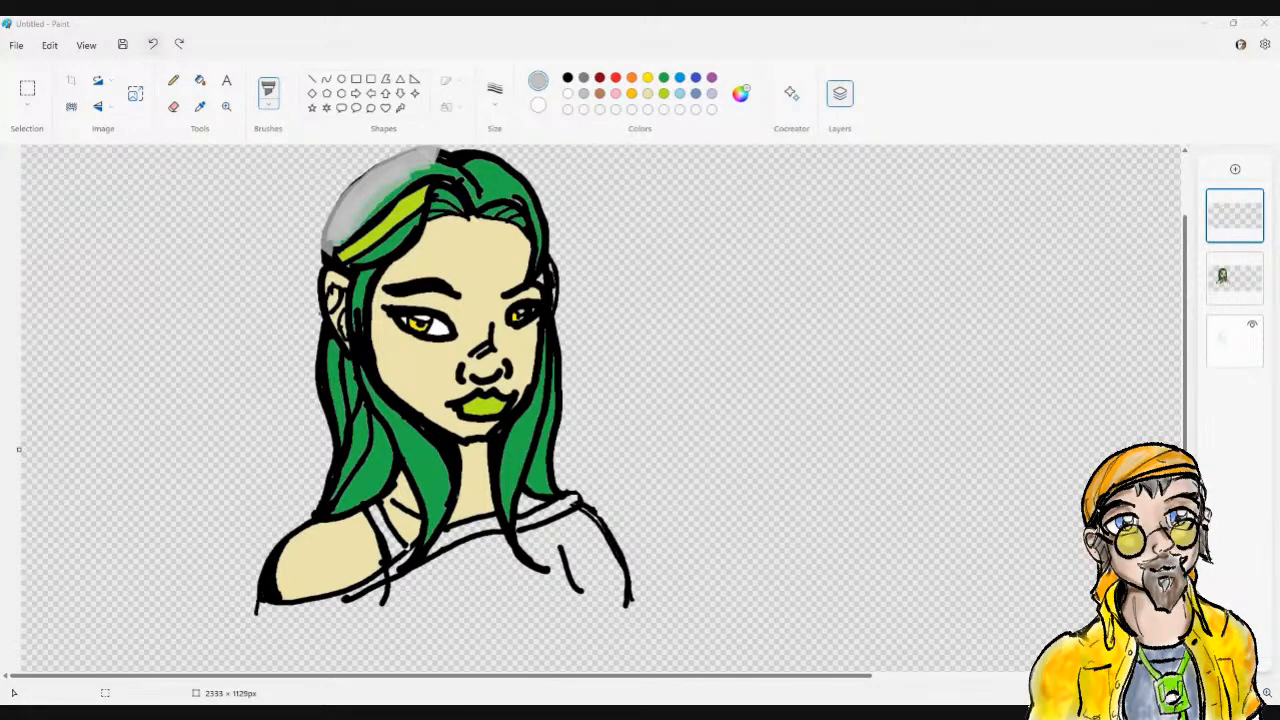
{"action": "key", "text": "ctrl+z"}
{"action": "key", "text": "ctrl+z"}
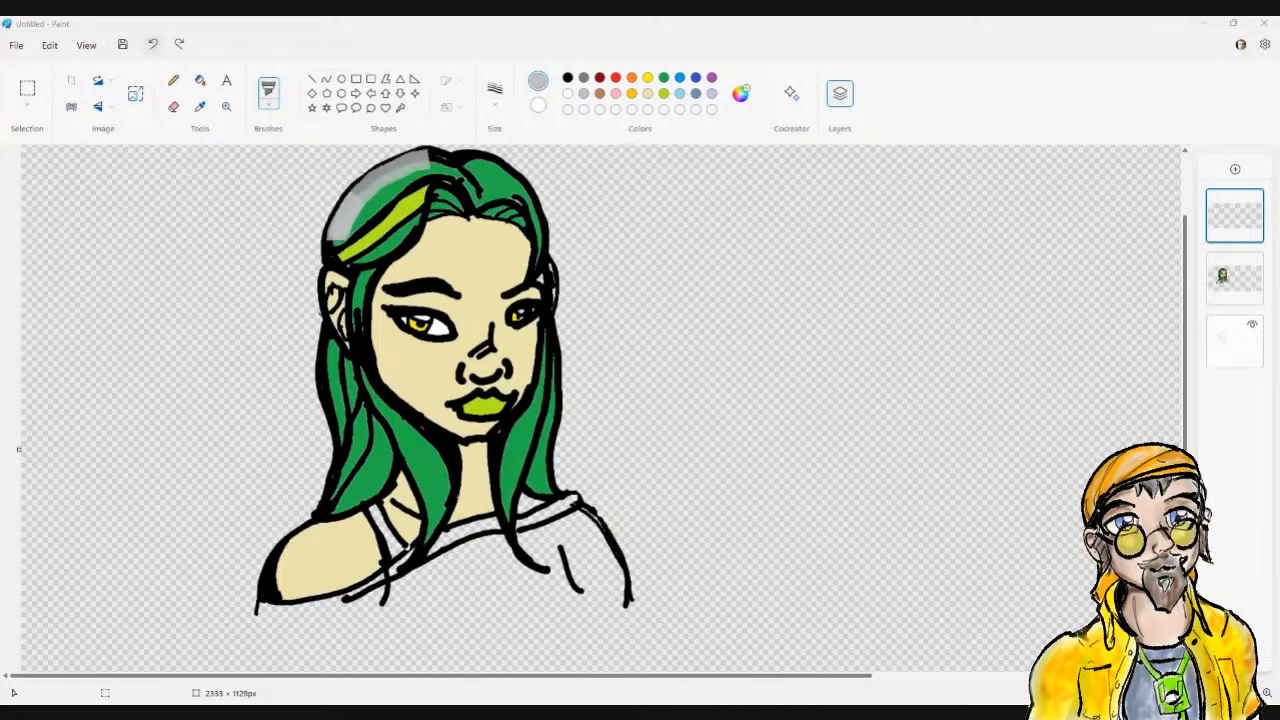
{"action": "key", "text": "ctrl+z"}
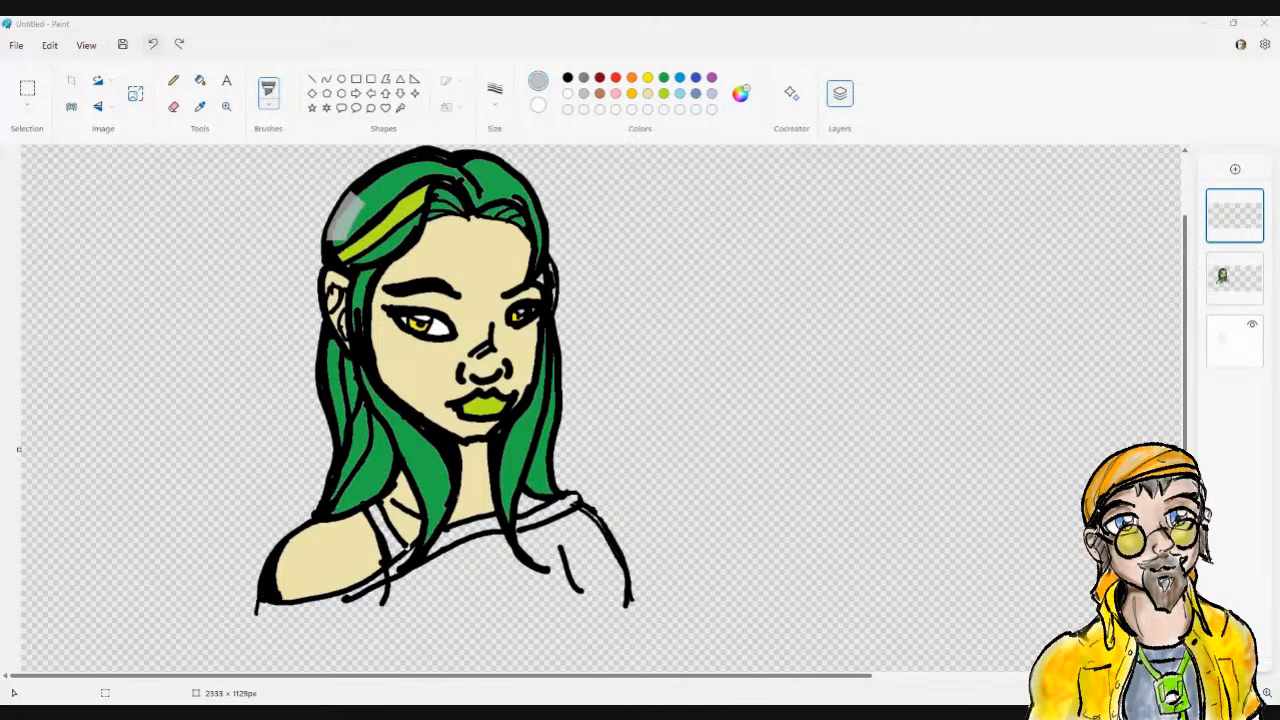
{"action": "key", "text": "ctrl+z"}
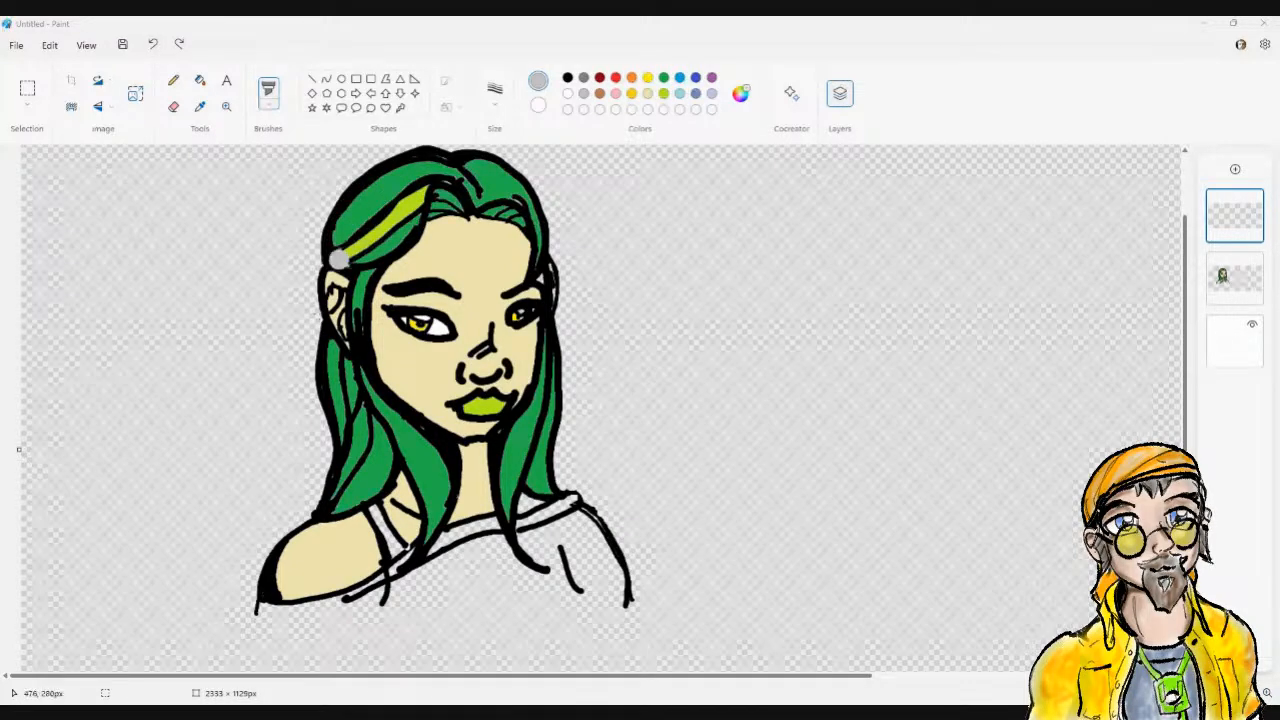
Shade over the lime hair streak with light grey marker and try moving the shading layer down one place
{"action": "left_click_drag", "start_coordinate": [338, 258], "coordinate": [428, 194]}
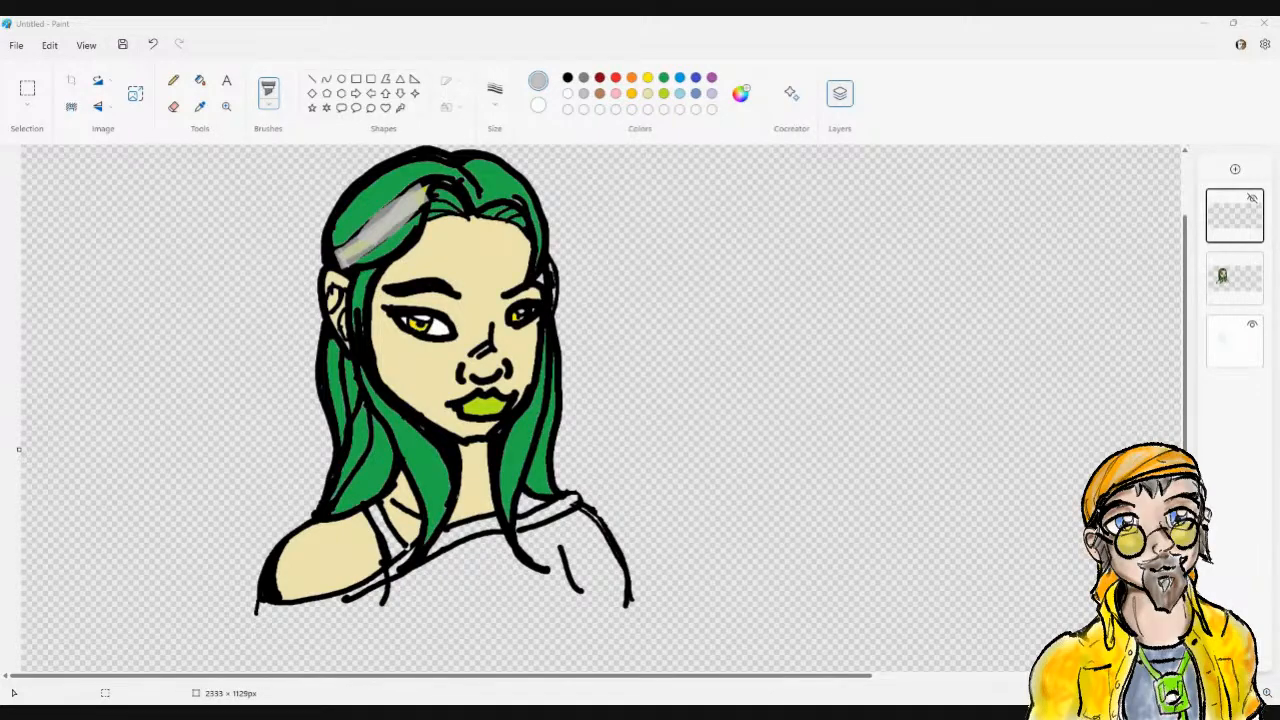
{"action": "left_click", "coordinate": [1247, 204]}
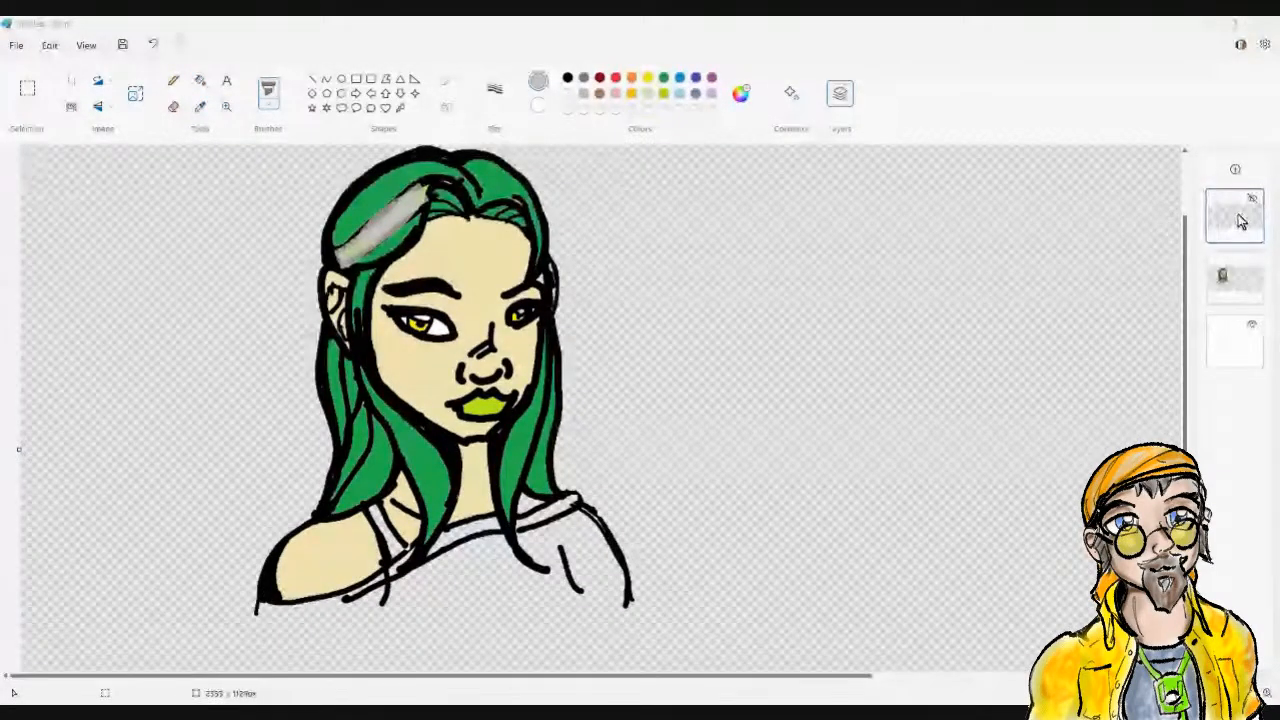
{"action": "mouse_move", "coordinate": [1229, 222]}
{"action": "left_mouse_down"}
{"action": "mouse_move", "coordinate": [1246, 251]}
{"action": "mouse_move", "coordinate": [1236, 312]}
{"action": "mouse_move", "coordinate": [1236, 284]}
{"action": "left_mouse_up"}
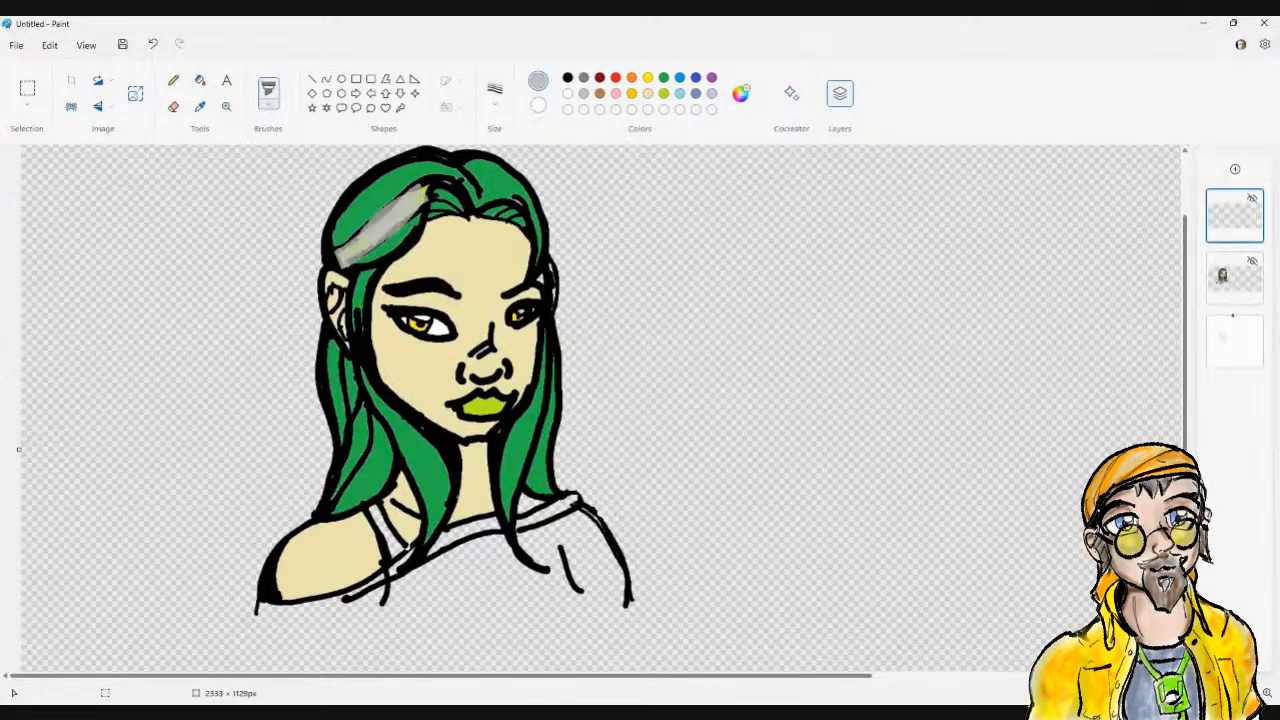
Switch the brush type and shade the outer crown of the hair in grey
{"action": "left_click", "coordinate": [268, 93]}
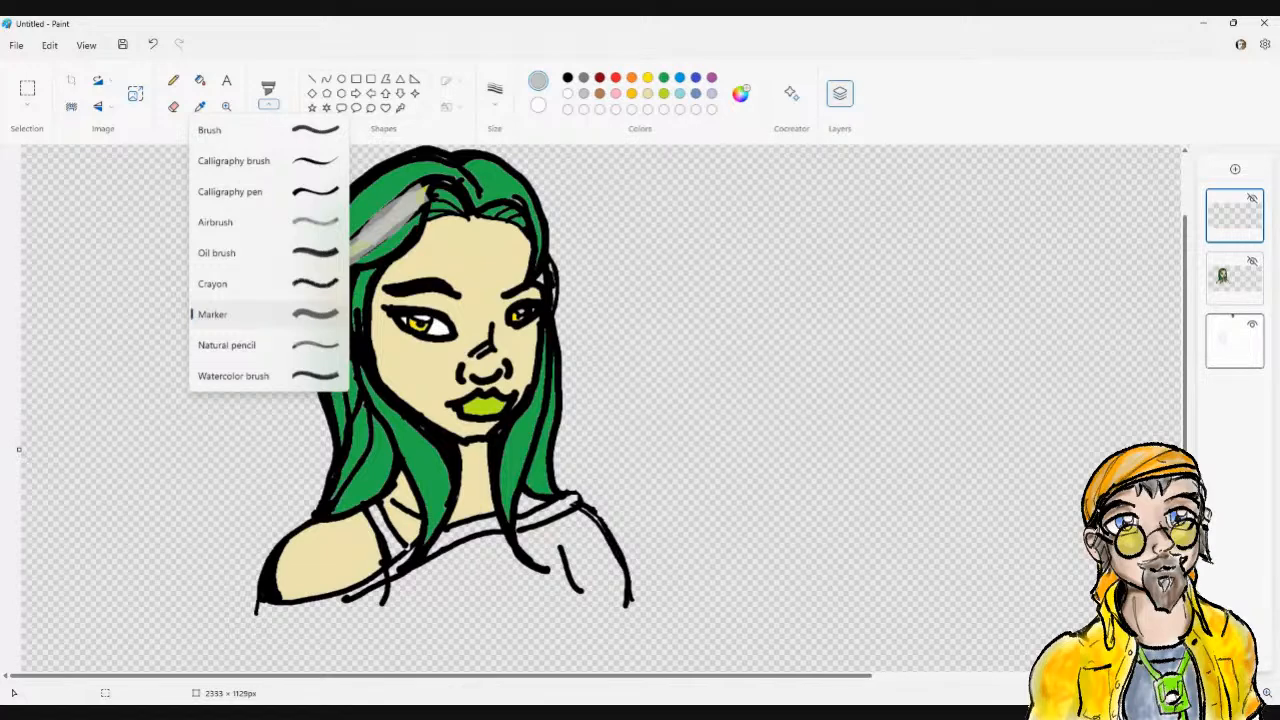
{"action": "left_click", "coordinate": [225, 222]}
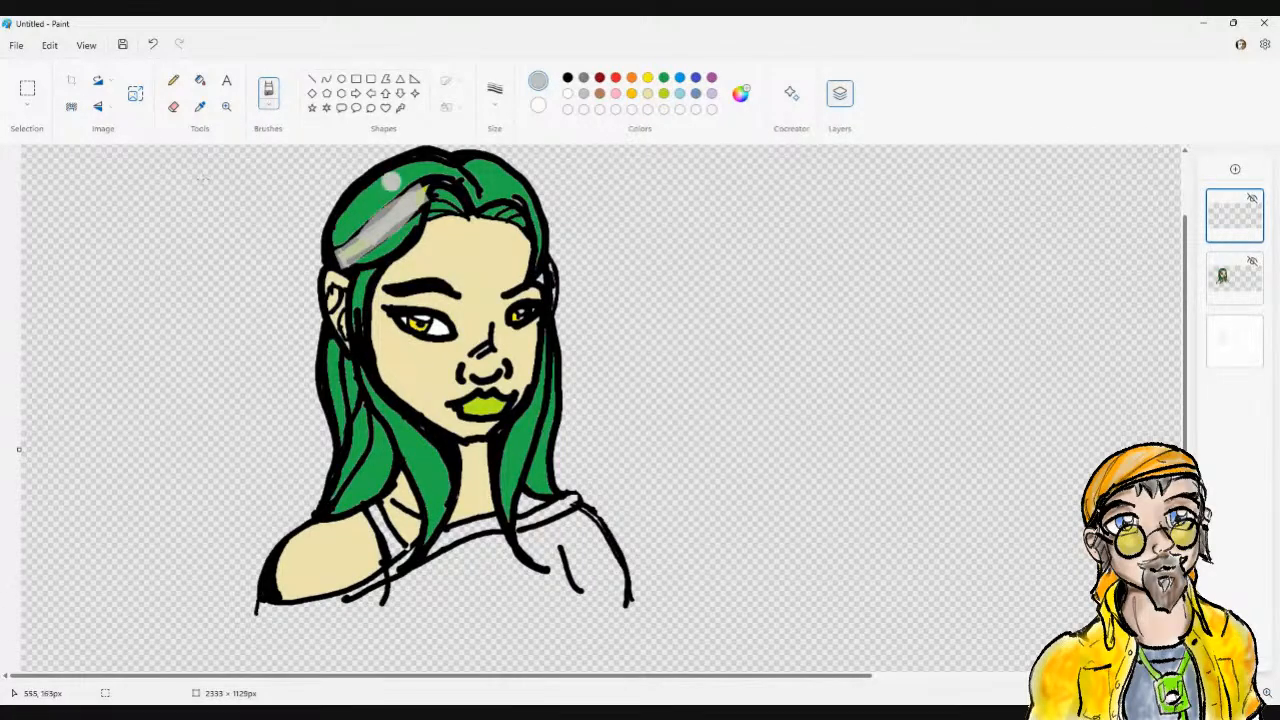
{"action": "left_click_drag", "start_coordinate": [390, 175], "coordinate": [341, 239]}
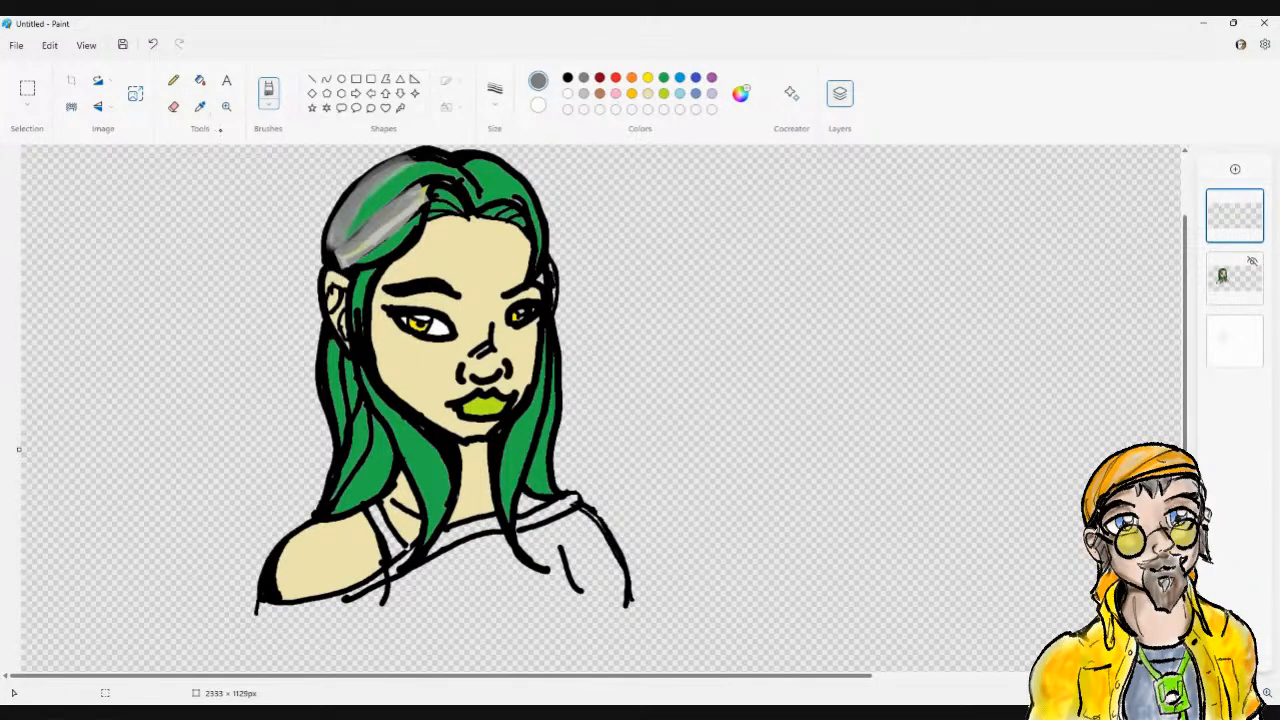
Resize the eraser and erase the grey shading from the lime streak and the surrounding hair
{"action": "left_click", "coordinate": [173, 106]}
{"action": "left_click", "coordinate": [494, 90]}
{"action": "left_click", "coordinate": [500, 214]}
{"action": "mouse_move", "coordinate": [366, 248]}
{"action": "left_mouse_down"}
{"action": "mouse_move", "coordinate": [420, 196]}
{"action": "mouse_move", "coordinate": [403, 186]}
{"action": "mouse_move", "coordinate": [345, 245]}
{"action": "mouse_move", "coordinate": [335, 200]}
{"action": "mouse_move", "coordinate": [340, 245]}
{"action": "mouse_move", "coordinate": [359, 208]}
{"action": "left_mouse_up"}
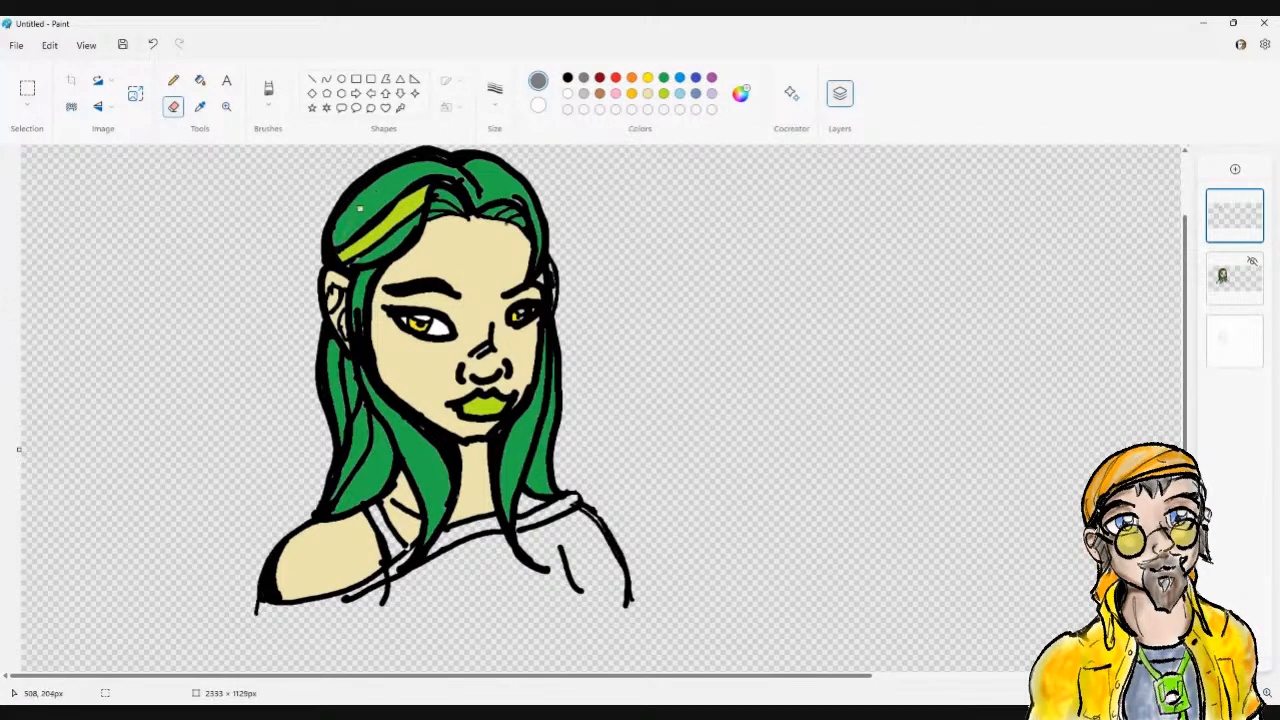
Shade the hair's outer crown, the upper eyelids and the ear in dark grey with the brush at 8 px
{"action": "left_click", "coordinate": [268, 90]}
{"action": "left_click", "coordinate": [494, 90]}
{"action": "left_click", "coordinate": [510, 135]}
{"action": "mouse_move", "coordinate": [396, 169]}
{"action": "left_mouse_down"}
{"action": "mouse_move", "coordinate": [357, 196]}
{"action": "mouse_move", "coordinate": [335, 246]}
{"action": "mouse_move", "coordinate": [352, 198]}
{"action": "mouse_move", "coordinate": [440, 156]}
{"action": "left_mouse_up"}
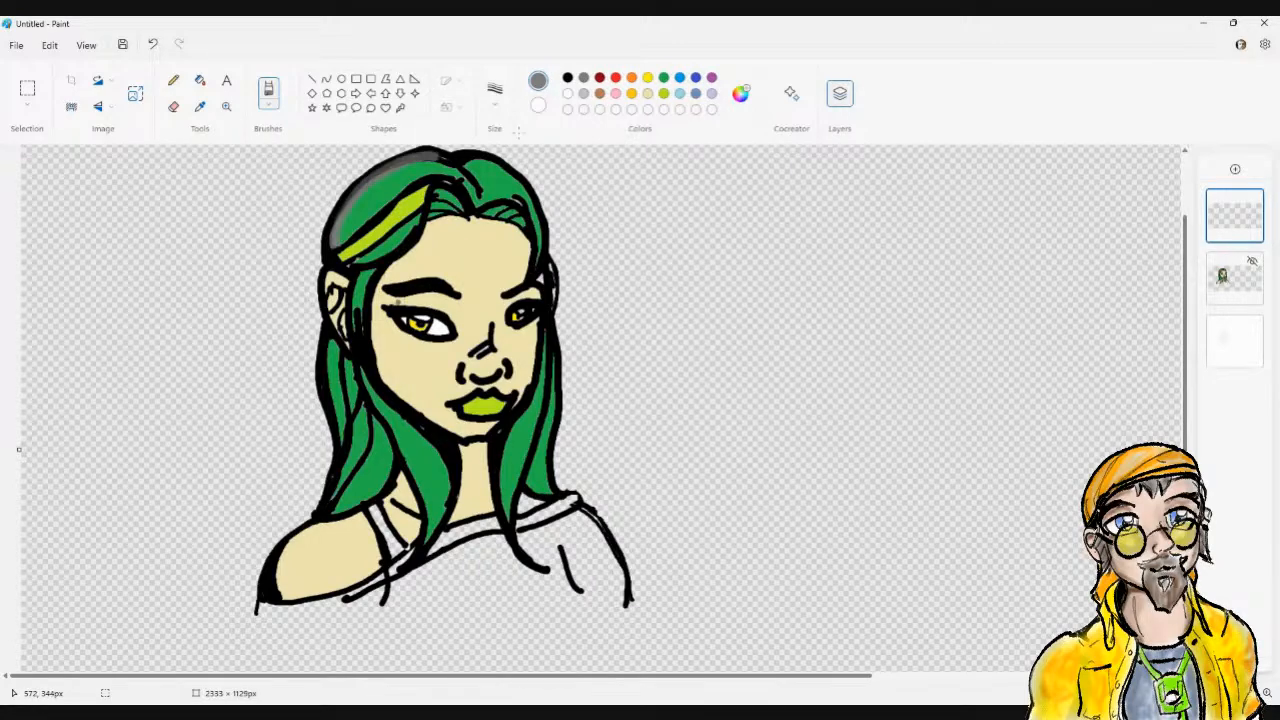
{"action": "left_click_drag", "start_coordinate": [393, 300], "coordinate": [456, 318]}
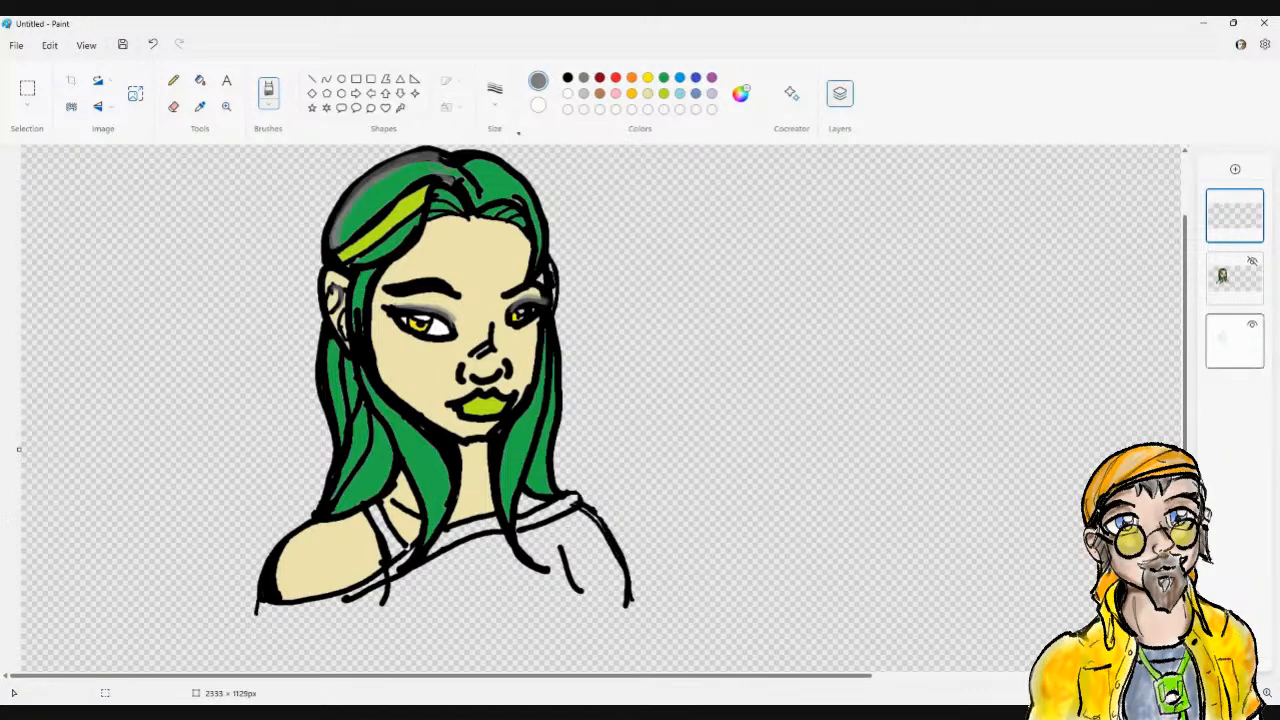
Show the bottom sketch layer, select it and erase its blue lines below the neckline
{"action": "left_click", "coordinate": [1235, 340]}
{"action": "left_click", "coordinate": [1252, 325]}
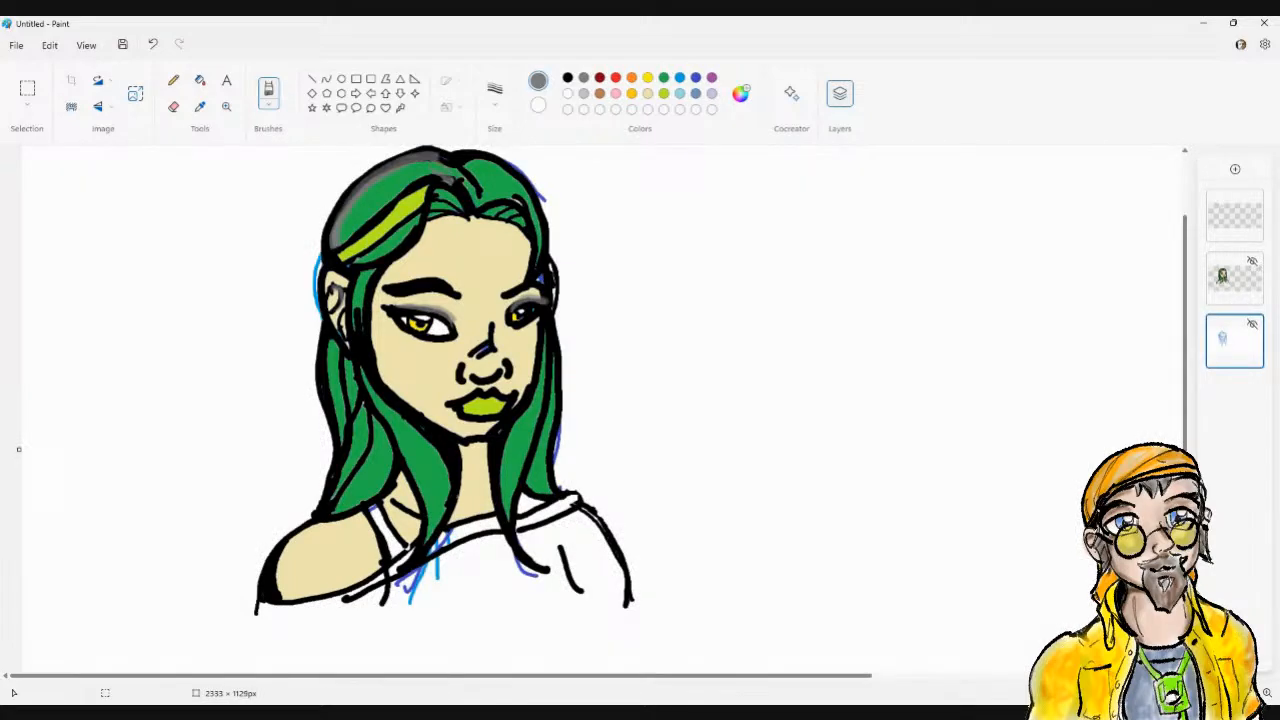
{"action": "left_click", "coordinate": [173, 106]}
{"action": "mouse_move", "coordinate": [414, 552]}
{"action": "left_mouse_down"}
{"action": "mouse_move", "coordinate": [402, 583]}
{"action": "mouse_move", "coordinate": [444, 531]}
{"action": "mouse_move", "coordinate": [400, 605]}
{"action": "mouse_move", "coordinate": [438, 576]}
{"action": "left_mouse_up"}
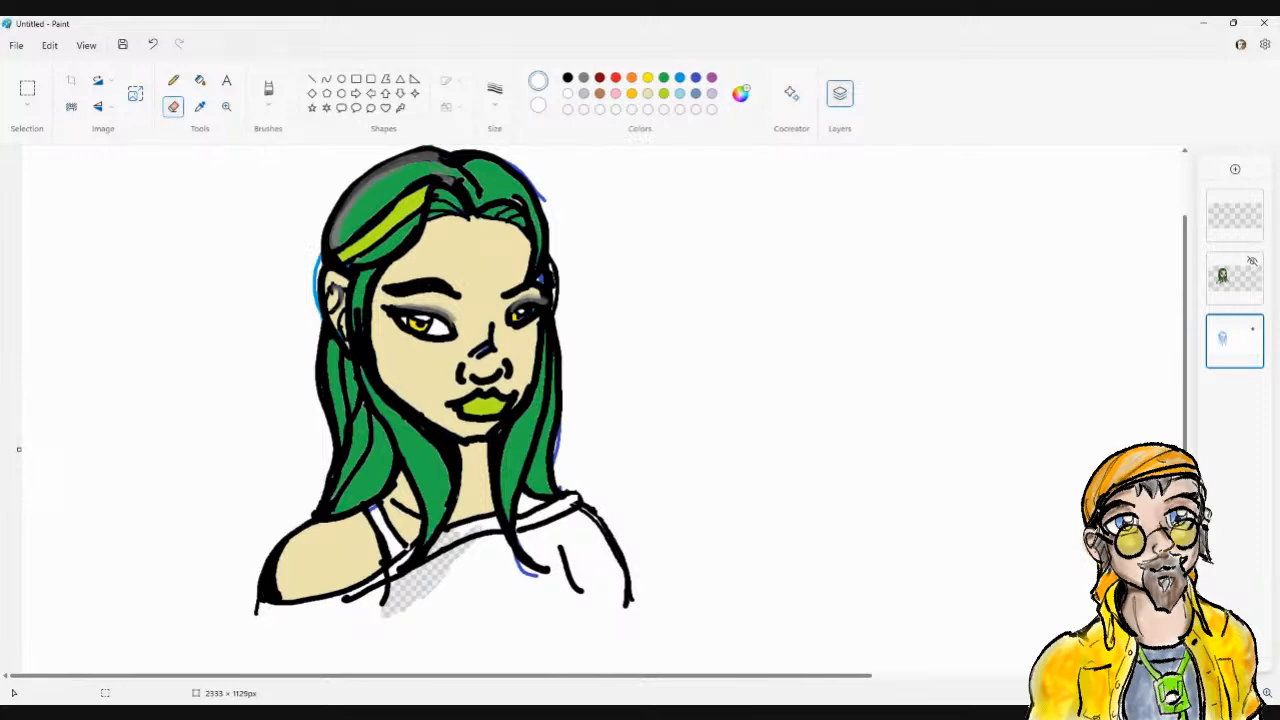
Paint the erased patch below the neckline and the sketch line by the shoulder strap white with the standard Brush
{"action": "left_click", "coordinate": [268, 90]}
{"action": "left_click", "coordinate": [235, 129]}
{"action": "mouse_move", "coordinate": [410, 600]}
{"action": "left_mouse_down"}
{"action": "mouse_move", "coordinate": [430, 585]}
{"action": "mouse_move", "coordinate": [380, 620]}
{"action": "mouse_move", "coordinate": [448, 566]}
{"action": "mouse_move", "coordinate": [400, 598]}
{"action": "mouse_move", "coordinate": [458, 528]}
{"action": "mouse_move", "coordinate": [468, 535]}
{"action": "mouse_move", "coordinate": [413, 593]}
{"action": "left_mouse_up"}
{"action": "left_click_drag", "start_coordinate": [378, 508], "coordinate": [370, 508]}
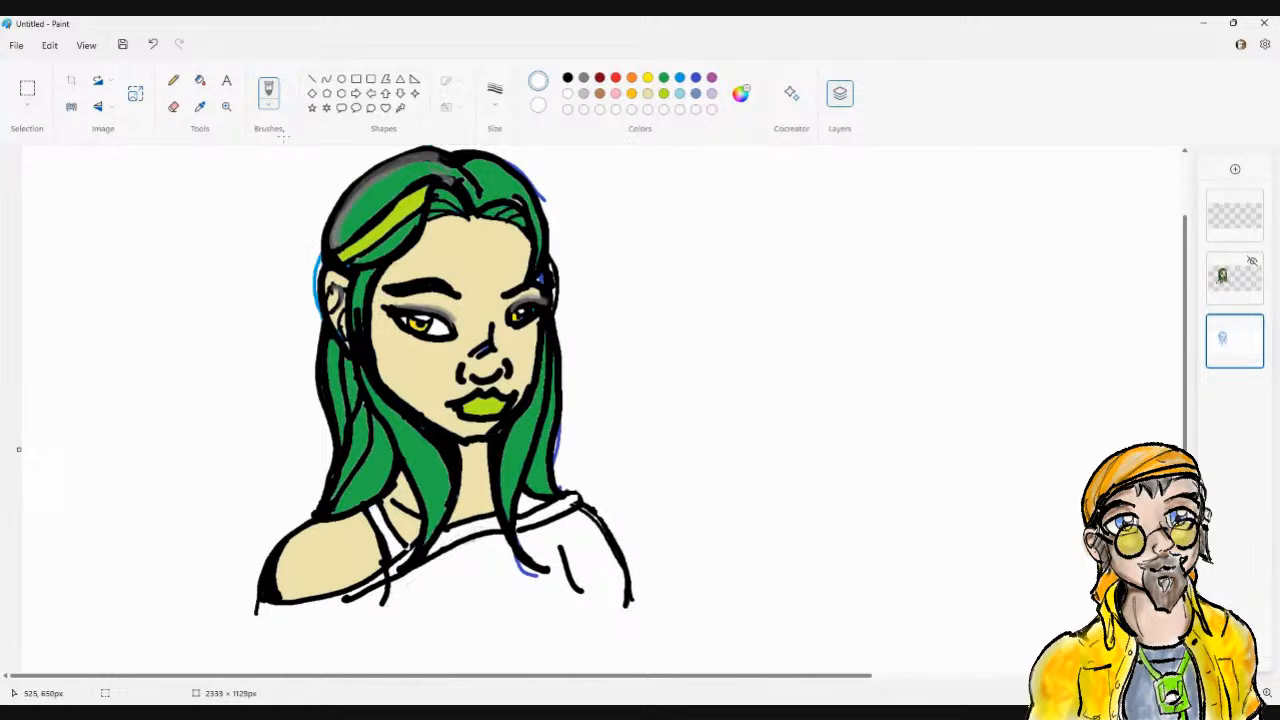
Cover the remaining blue sketch lines around the hair, ear and hair tips with white strokes on the bottom layer
{"action": "left_click_drag", "start_coordinate": [557, 466], "coordinate": [558, 420]}
{"action": "mouse_move", "coordinate": [522, 558]}
{"action": "left_mouse_down"}
{"action": "mouse_move", "coordinate": [514, 574]}
{"action": "mouse_move", "coordinate": [527, 563]}
{"action": "left_mouse_up"}
{"action": "left_click_drag", "start_coordinate": [546, 298], "coordinate": [541, 280]}
{"action": "left_click_drag", "start_coordinate": [544, 201], "coordinate": [539, 185]}
{"action": "left_click_drag", "start_coordinate": [318, 304], "coordinate": [316, 262]}
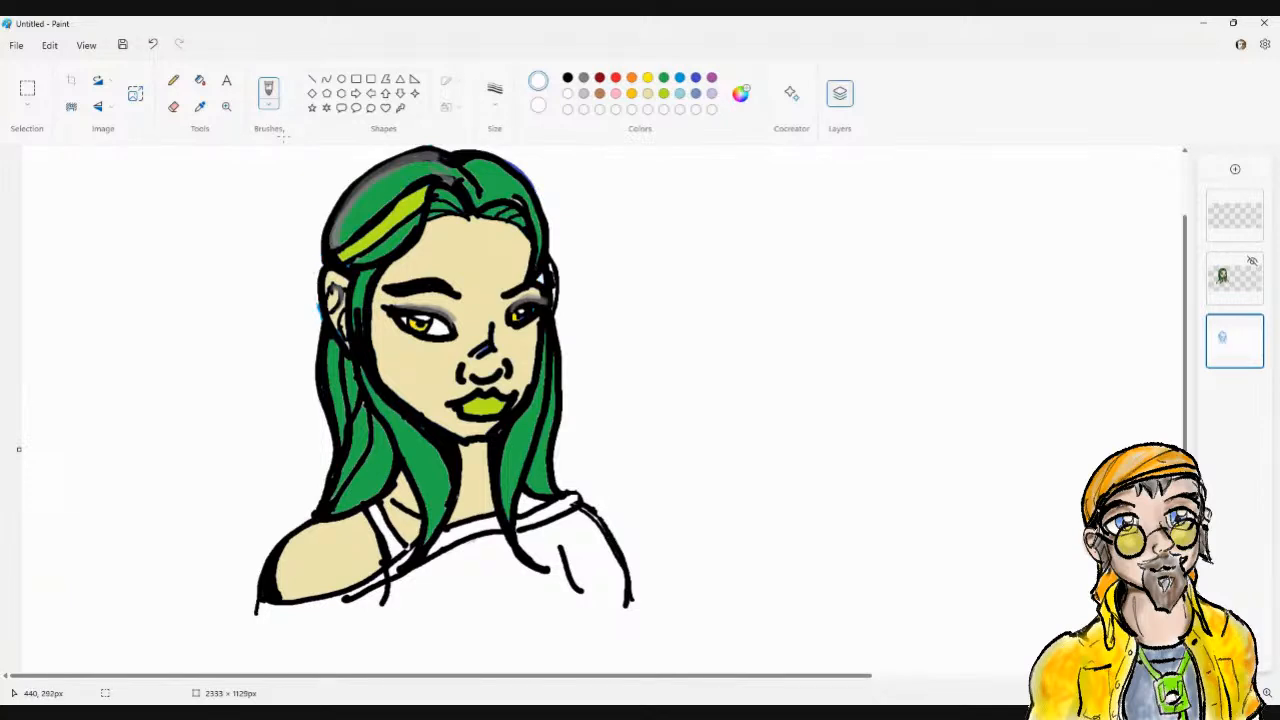
{"action": "left_click_drag", "start_coordinate": [533, 189], "coordinate": [506, 162]}
{"action": "left_click", "coordinate": [494, 90]}
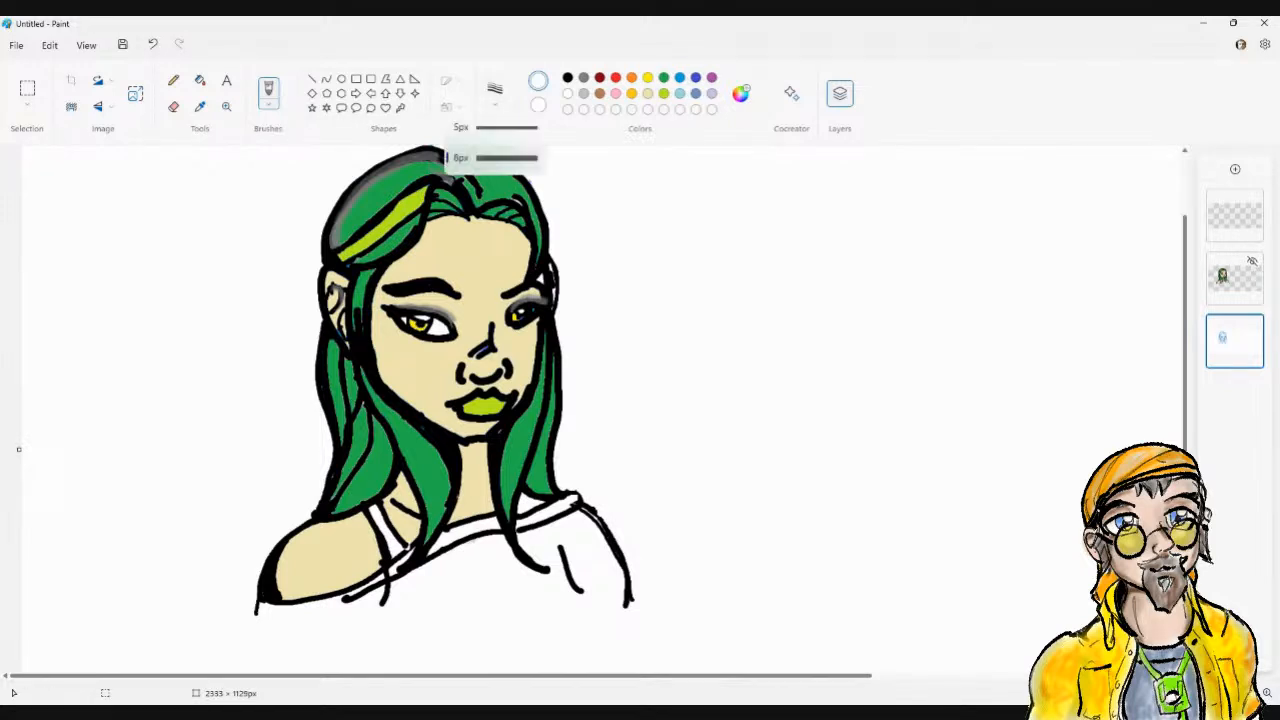
{"action": "left_click", "coordinate": [510, 223]}
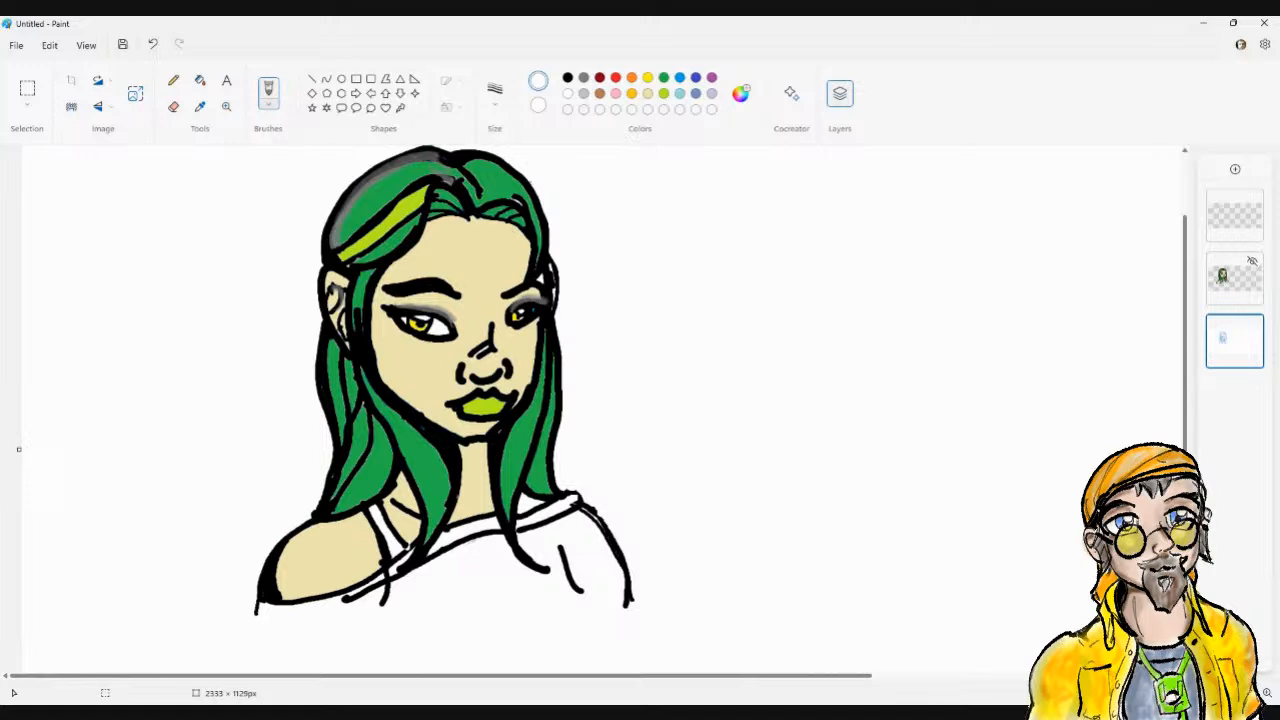
Draw a black rectangle of about 312 × 369 px in the blank area beside the character
{"action": "left_click", "coordinate": [268, 102]}
{"action": "left_click", "coordinate": [230, 222]}
{"action": "left_click", "coordinate": [311, 78]}
{"action": "left_click", "coordinate": [356, 78]}
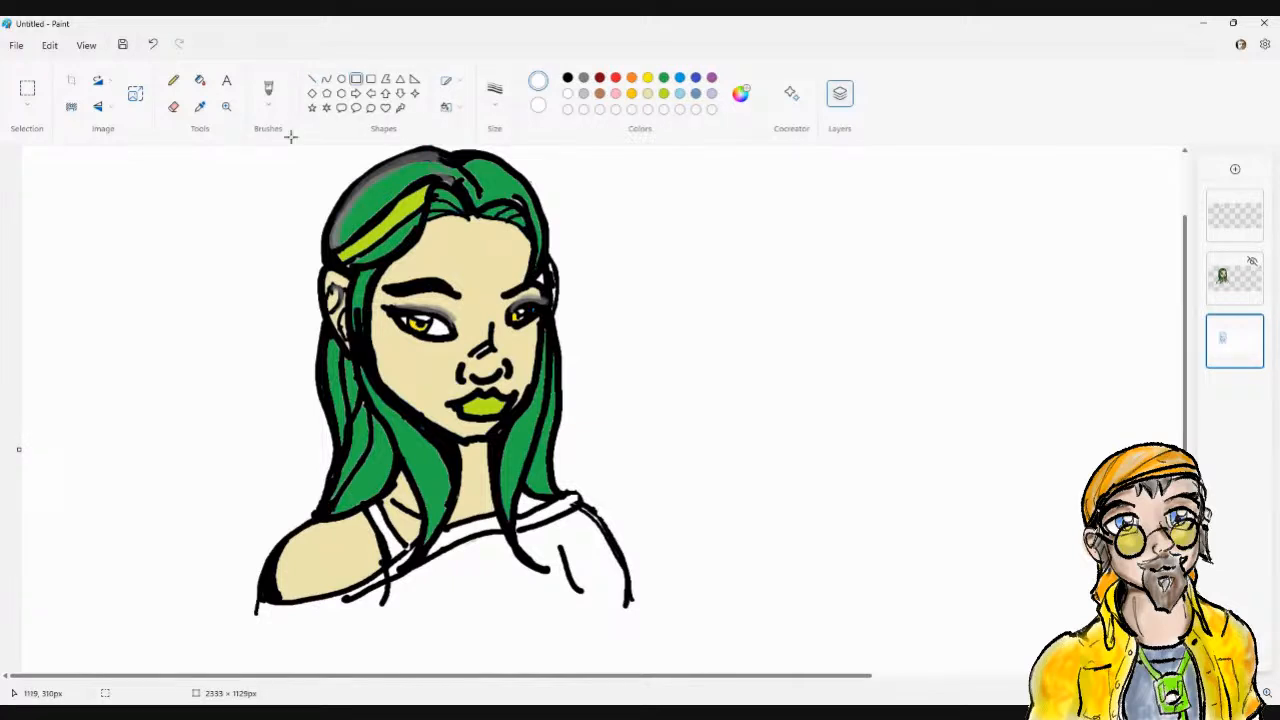
{"action": "left_click_drag", "start_coordinate": [818, 382], "coordinate": [746, 271]}
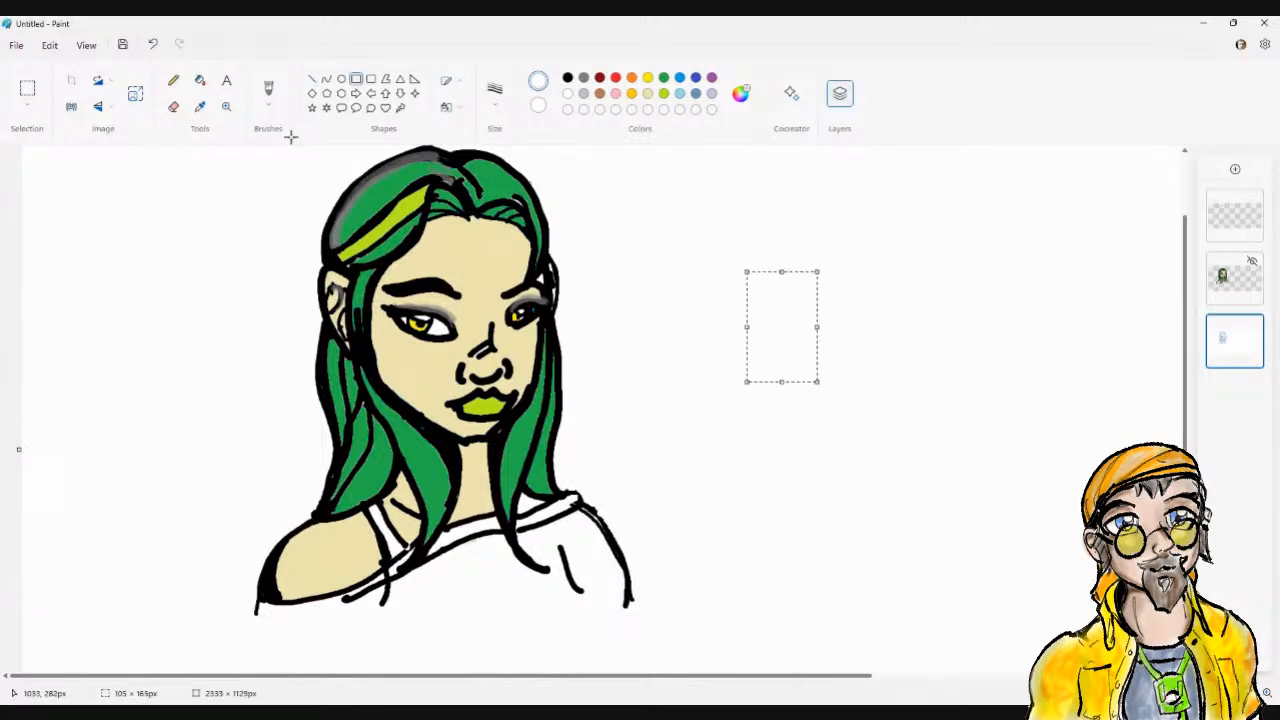
{"action": "left_click_drag", "start_coordinate": [818, 382], "coordinate": [956, 519]}
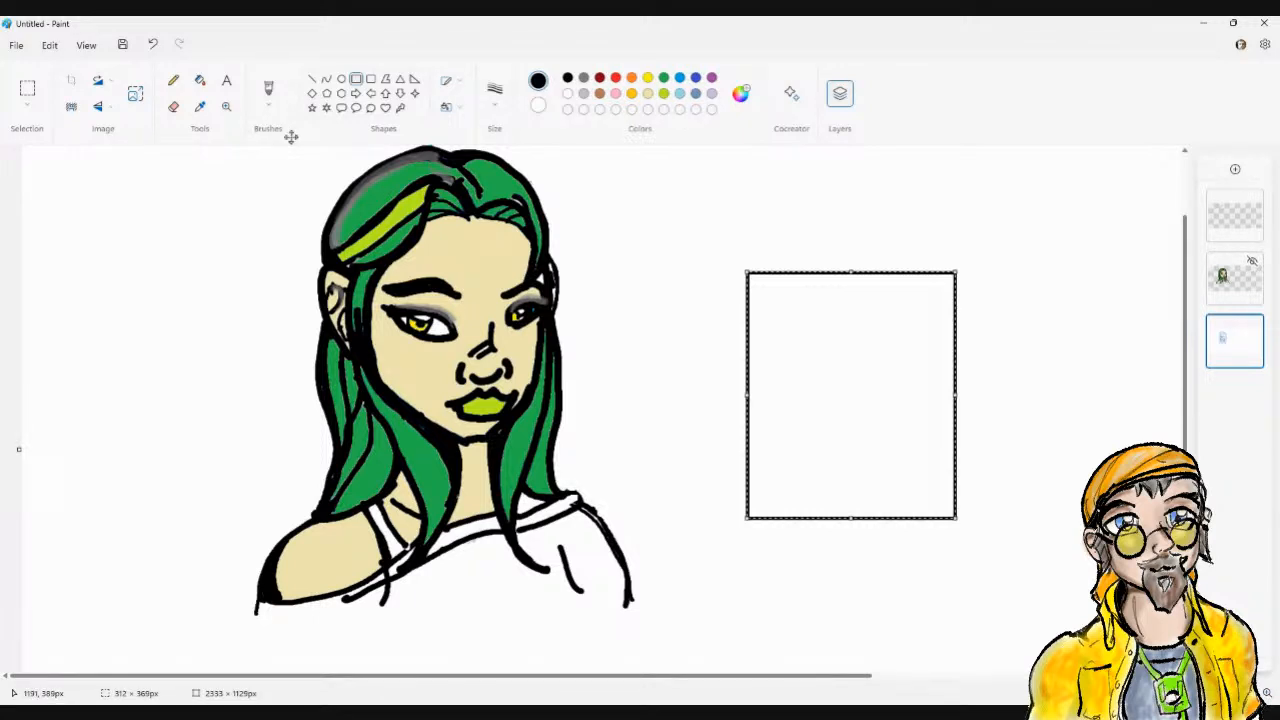
Draw a second black rectangle of about 213 × 244 px inside the first one
{"action": "left_click", "coordinate": [991, 362]}
{"action": "mouse_move", "coordinate": [784, 310]}
{"action": "left_mouse_down"}
{"action": "mouse_move", "coordinate": [820, 429]}
{"action": "mouse_move", "coordinate": [916, 461]}
{"action": "left_mouse_up"}
{"action": "left_click_drag", "start_coordinate": [938, 473], "coordinate": [930, 475]}
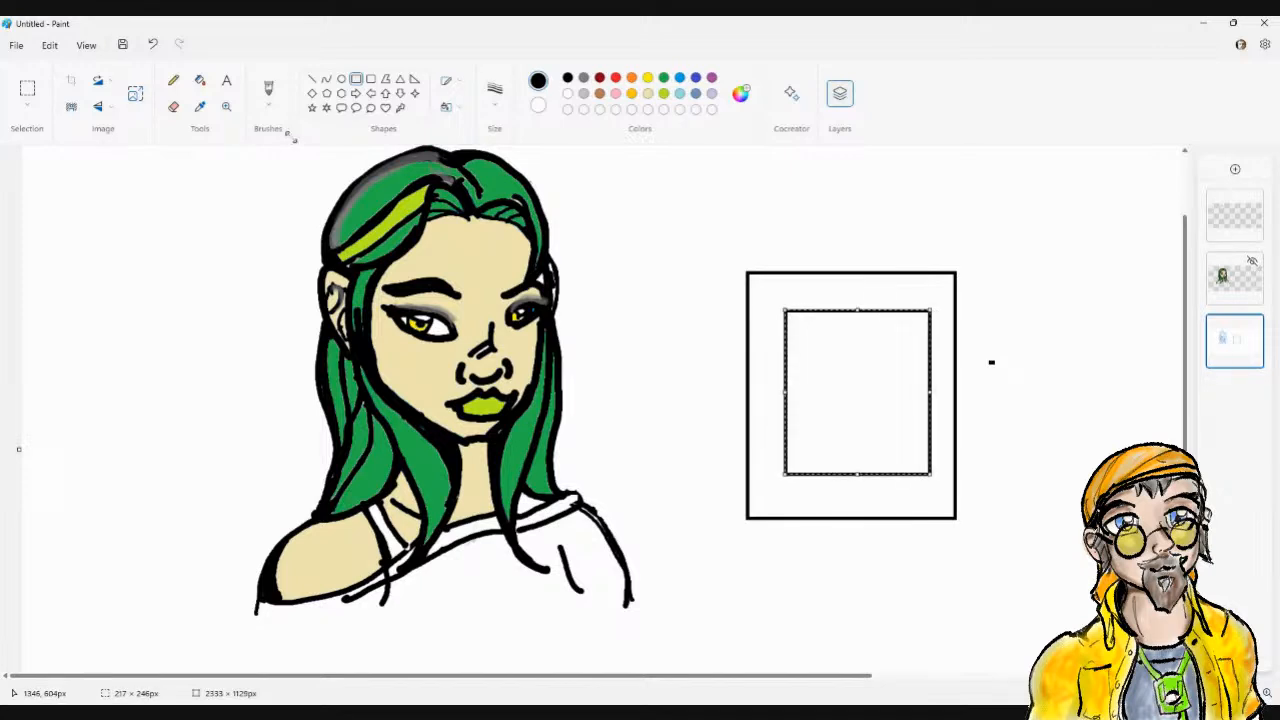
{"action": "left_click_drag", "start_coordinate": [930, 475], "coordinate": [929, 474]}
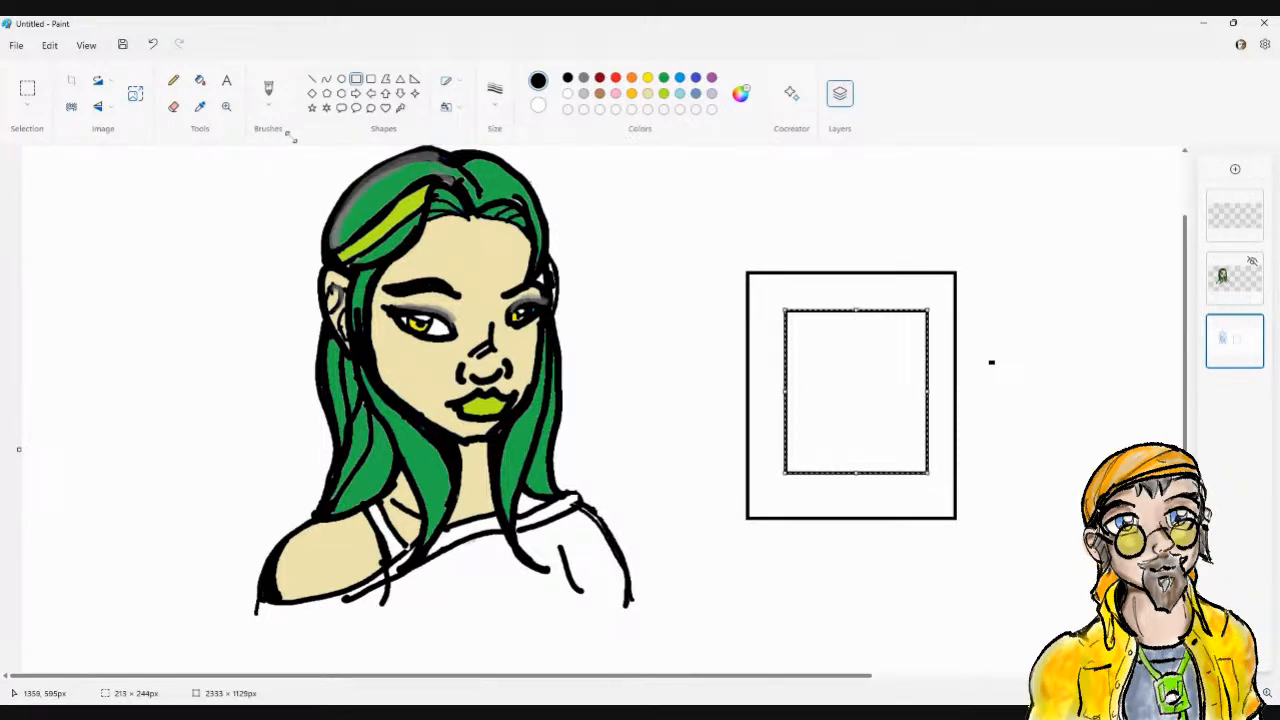
On the character layer, shade the inner rectangle's left edge and upper-left corner in grey with the Watercolor brush
{"action": "left_click", "coordinate": [268, 90]}
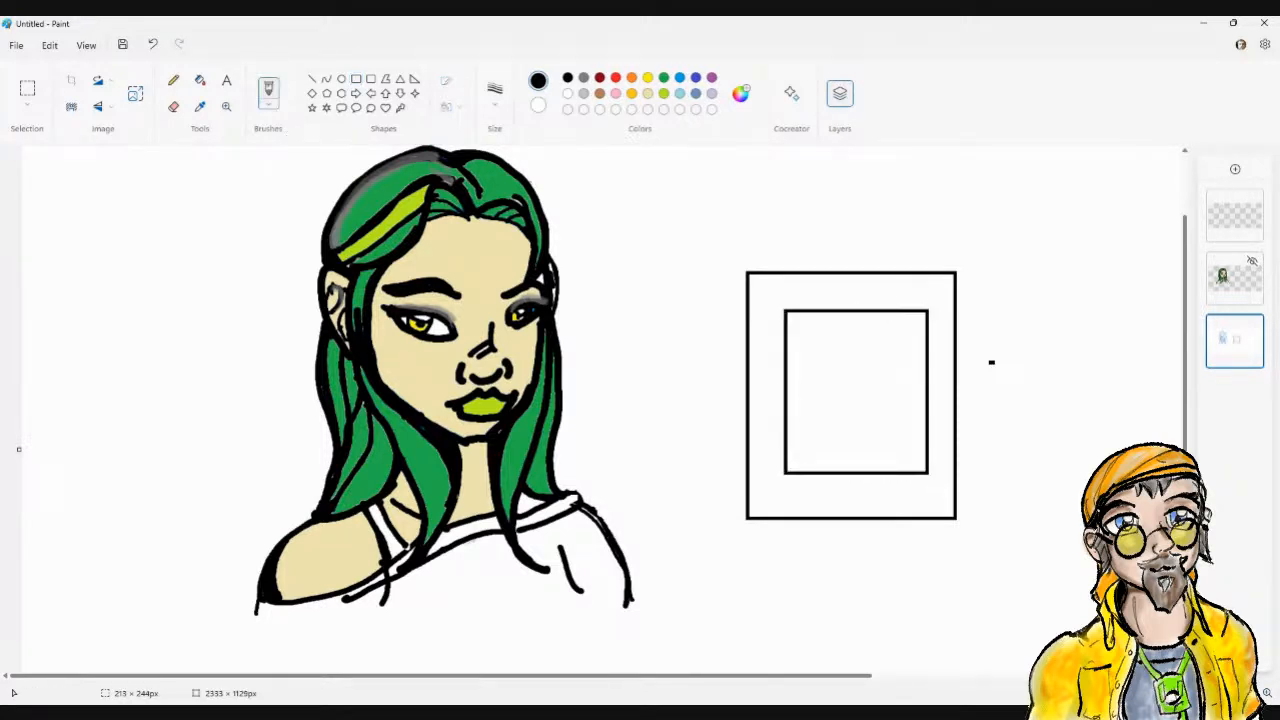
{"action": "left_click", "coordinate": [1234, 278]}
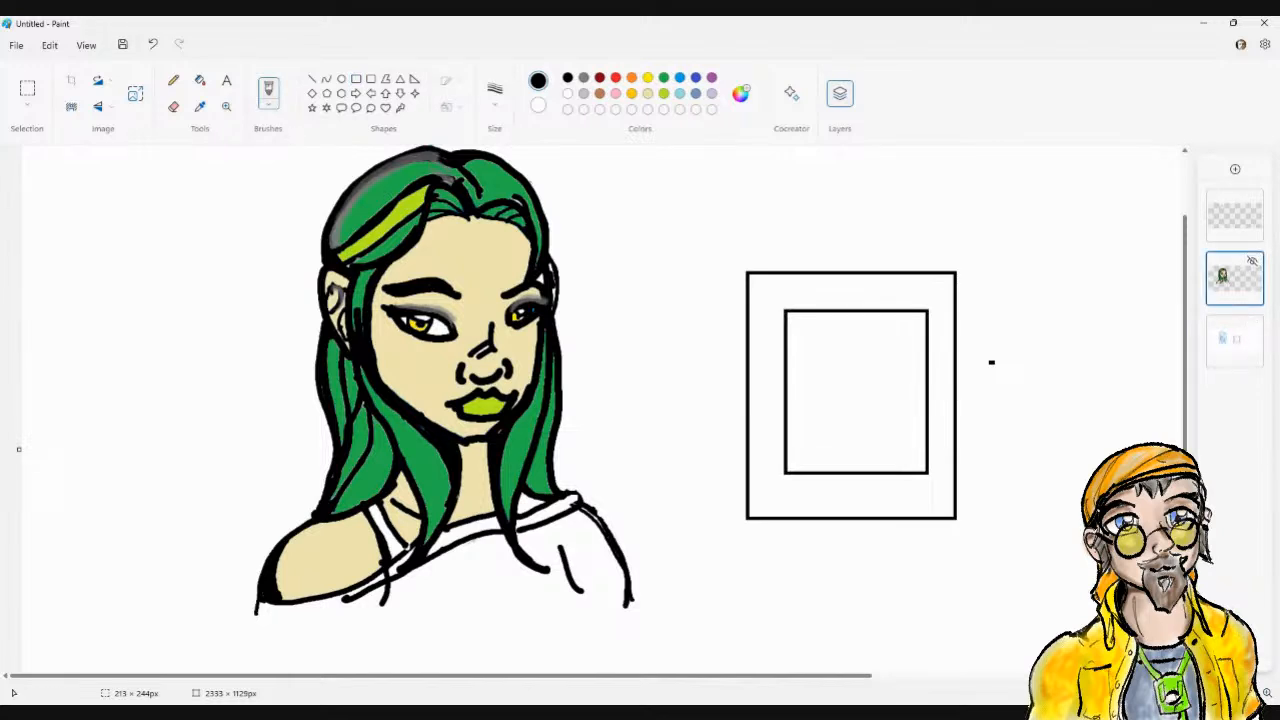
{"action": "left_click", "coordinate": [268, 103]}
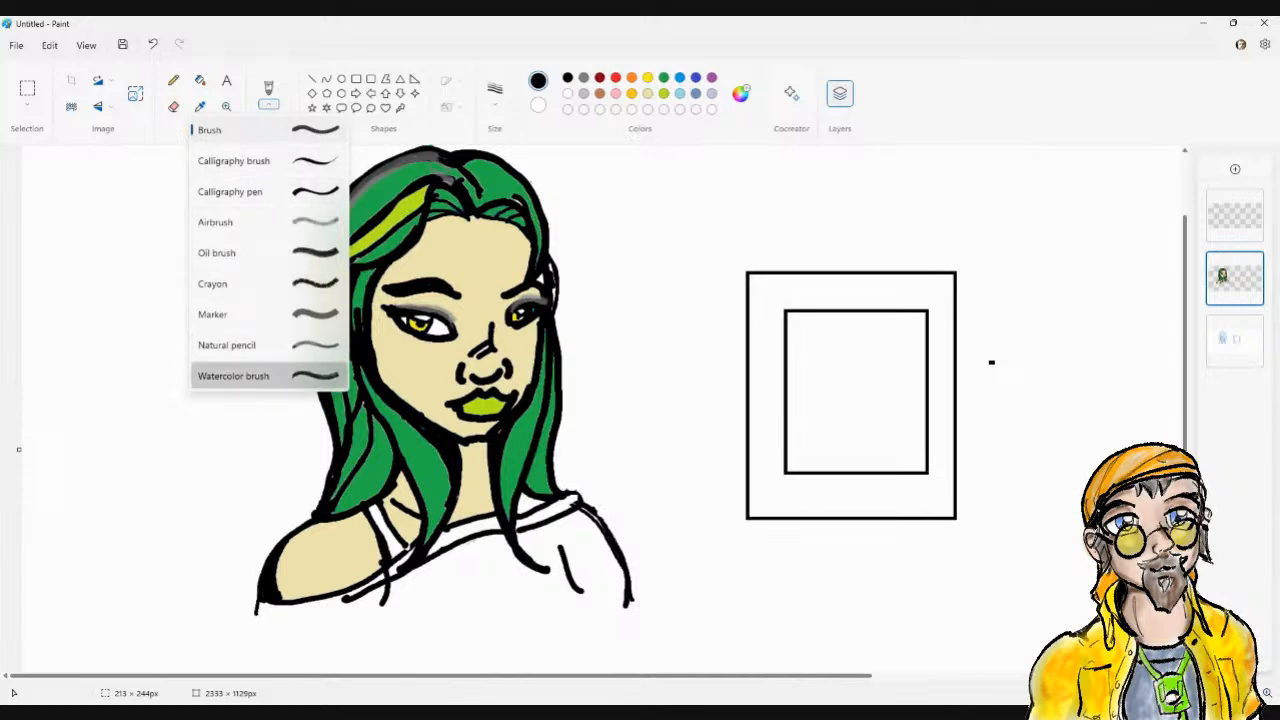
{"action": "left_click", "coordinate": [297, 376]}
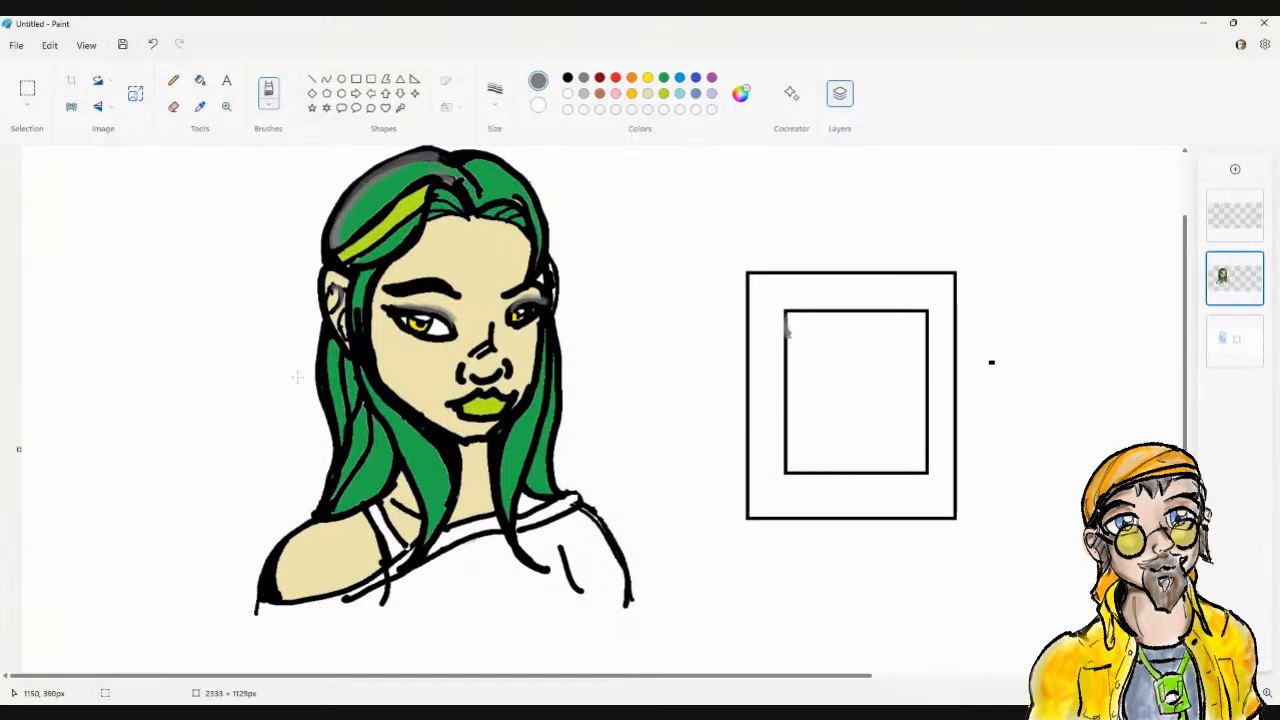
{"action": "mouse_move", "coordinate": [788, 330]}
{"action": "left_mouse_down"}
{"action": "mouse_move", "coordinate": [788, 472]}
{"action": "mouse_move", "coordinate": [791, 311]}
{"action": "mouse_move", "coordinate": [828, 312]}
{"action": "left_mouse_up"}
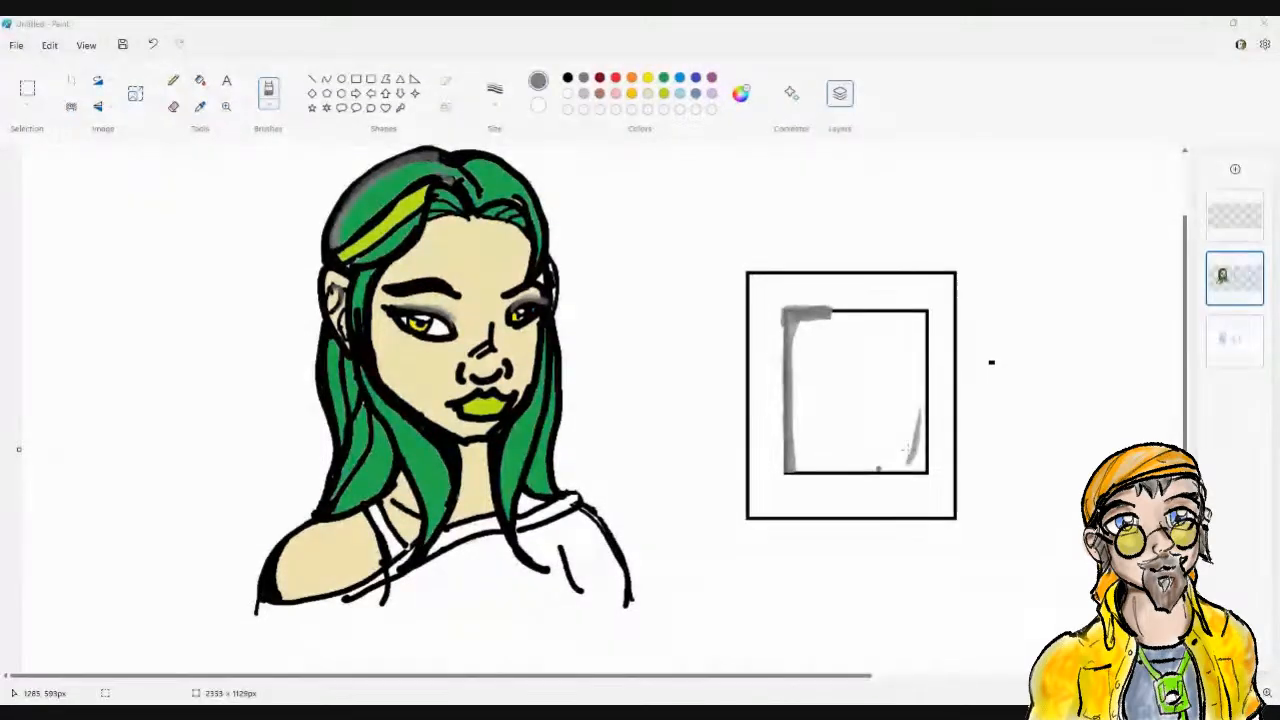
Shade the inner rectangle's lower-right corner in grey and erase the paint overlapping its right edge
{"action": "mouse_move", "coordinate": [912, 440]}
{"action": "left_mouse_down"}
{"action": "mouse_move", "coordinate": [904, 457]}
{"action": "mouse_move", "coordinate": [922, 402]}
{"action": "mouse_move", "coordinate": [908, 458]}
{"action": "left_mouse_up"}
{"action": "mouse_move", "coordinate": [926, 405]}
{"action": "left_mouse_down"}
{"action": "mouse_move", "coordinate": [910, 472]}
{"action": "mouse_move", "coordinate": [925, 462]}
{"action": "mouse_move", "coordinate": [894, 472]}
{"action": "left_mouse_up"}
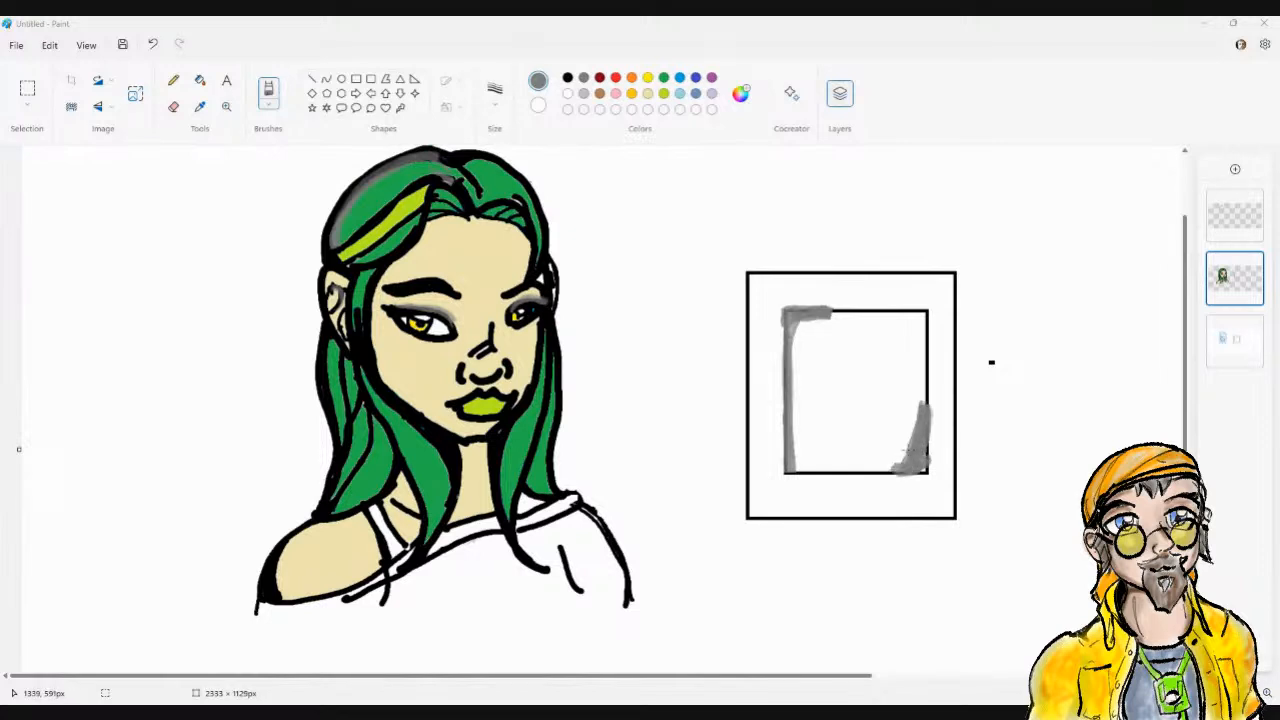
{"action": "left_click", "coordinate": [173, 107]}
{"action": "mouse_move", "coordinate": [927, 400]}
{"action": "left_mouse_down"}
{"action": "mouse_move", "coordinate": [931, 456]}
{"action": "mouse_move", "coordinate": [924, 386]}
{"action": "mouse_move", "coordinate": [927, 465]}
{"action": "left_mouse_up"}
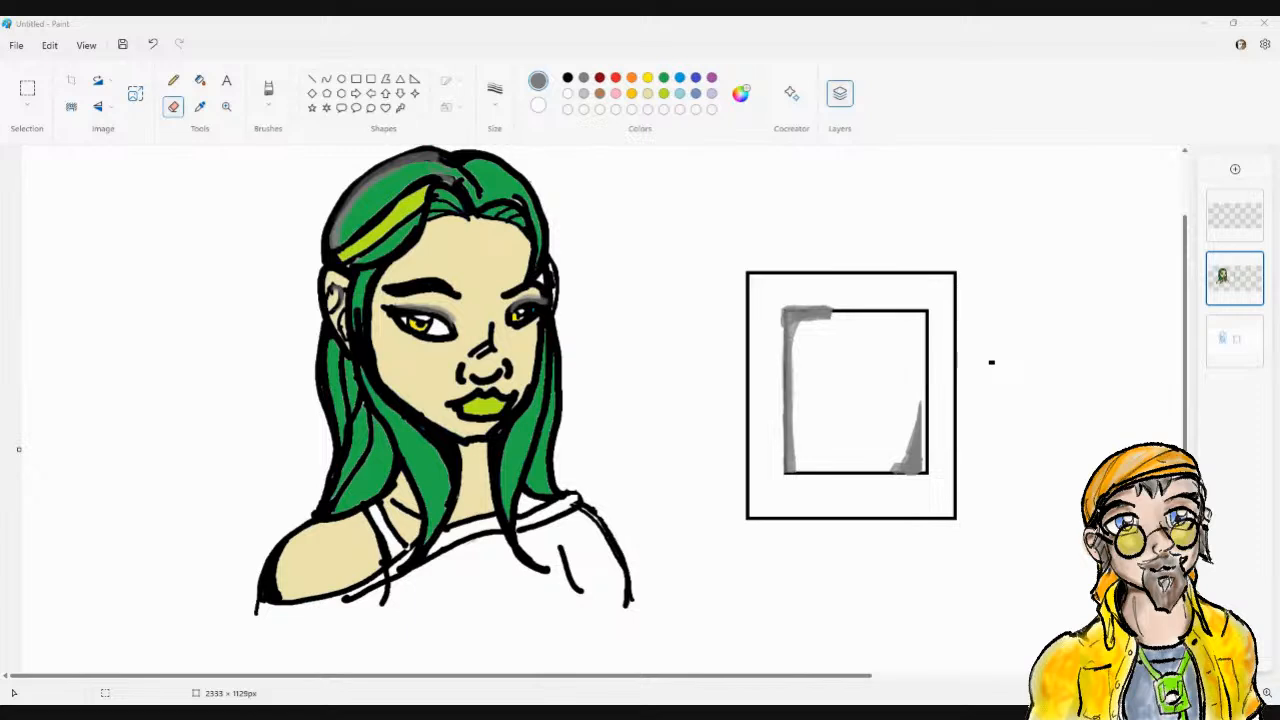
On the top layer, paint over the whole inner rectangle in red with a 40 px brush
{"action": "left_click", "coordinate": [1234, 215]}
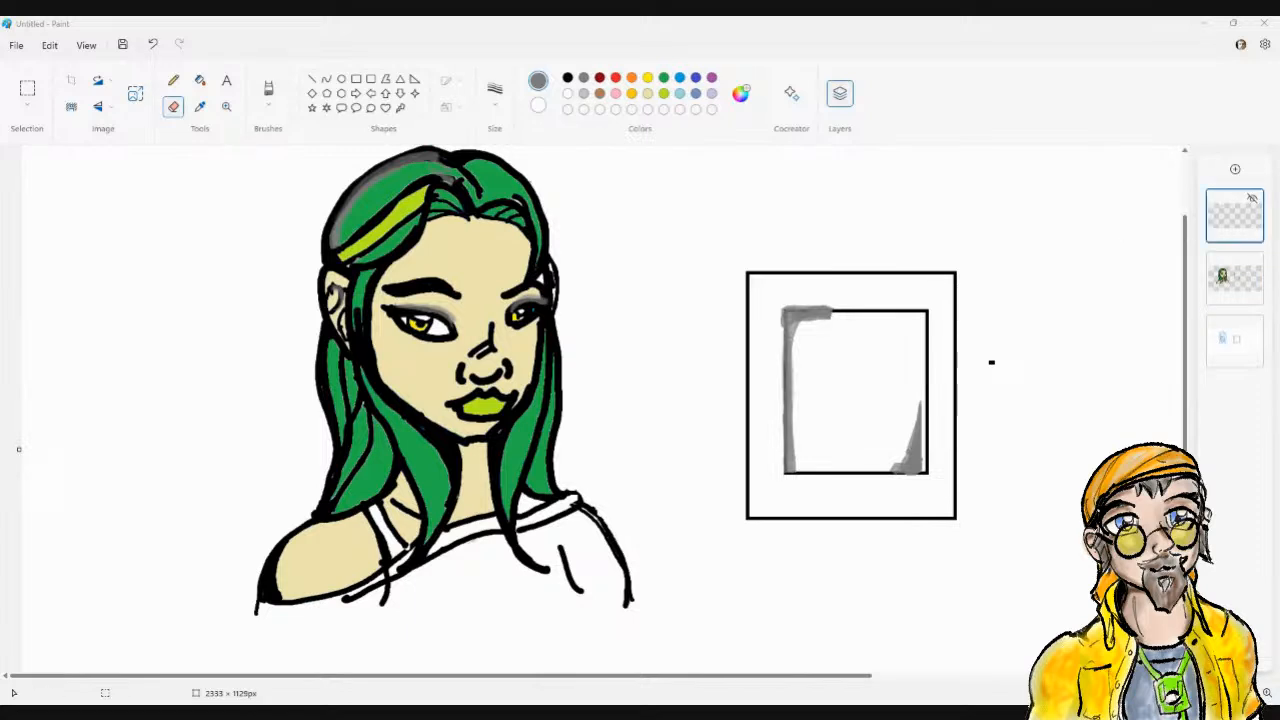
{"action": "left_click", "coordinate": [268, 90]}
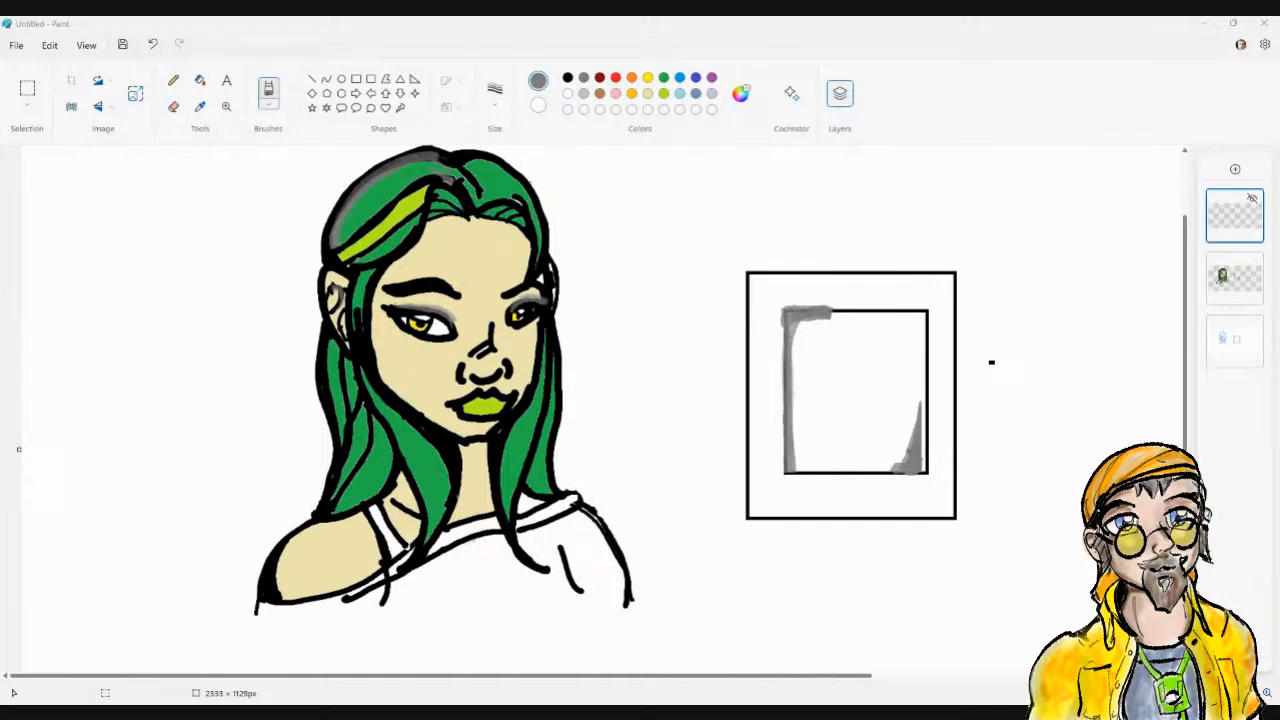
{"action": "left_click", "coordinate": [494, 93]}
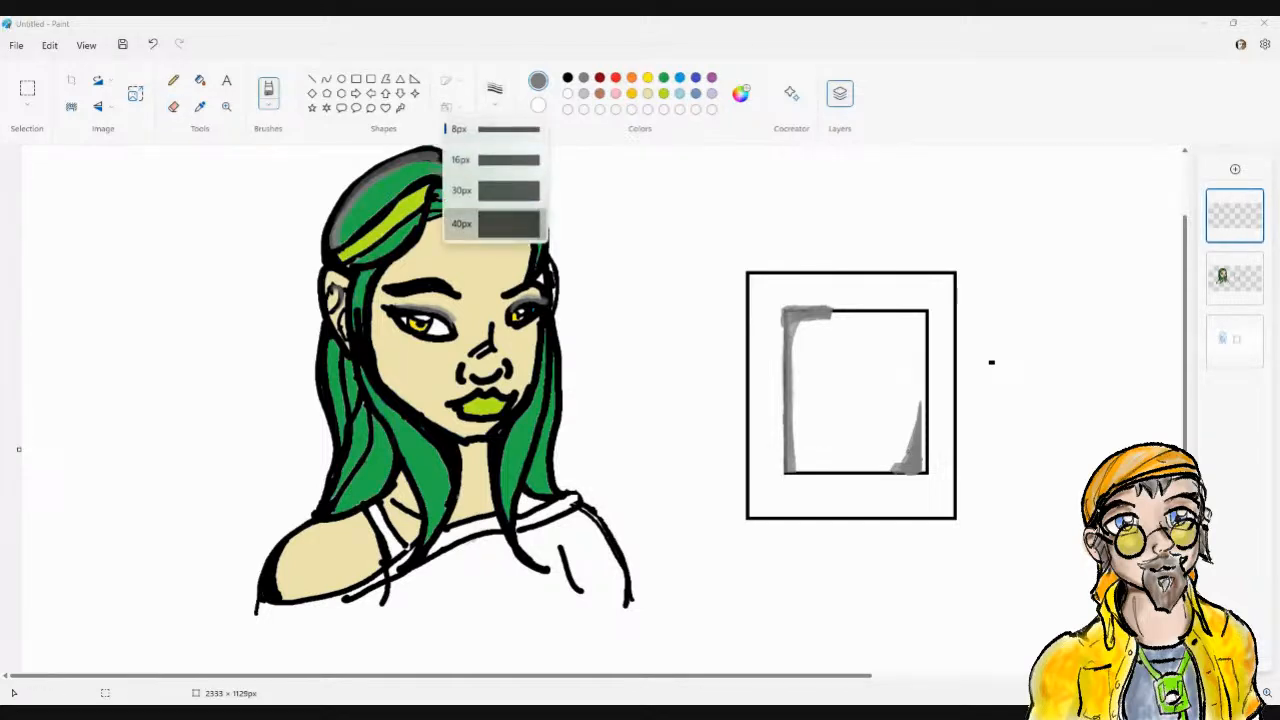
{"action": "left_click", "coordinate": [492, 220]}
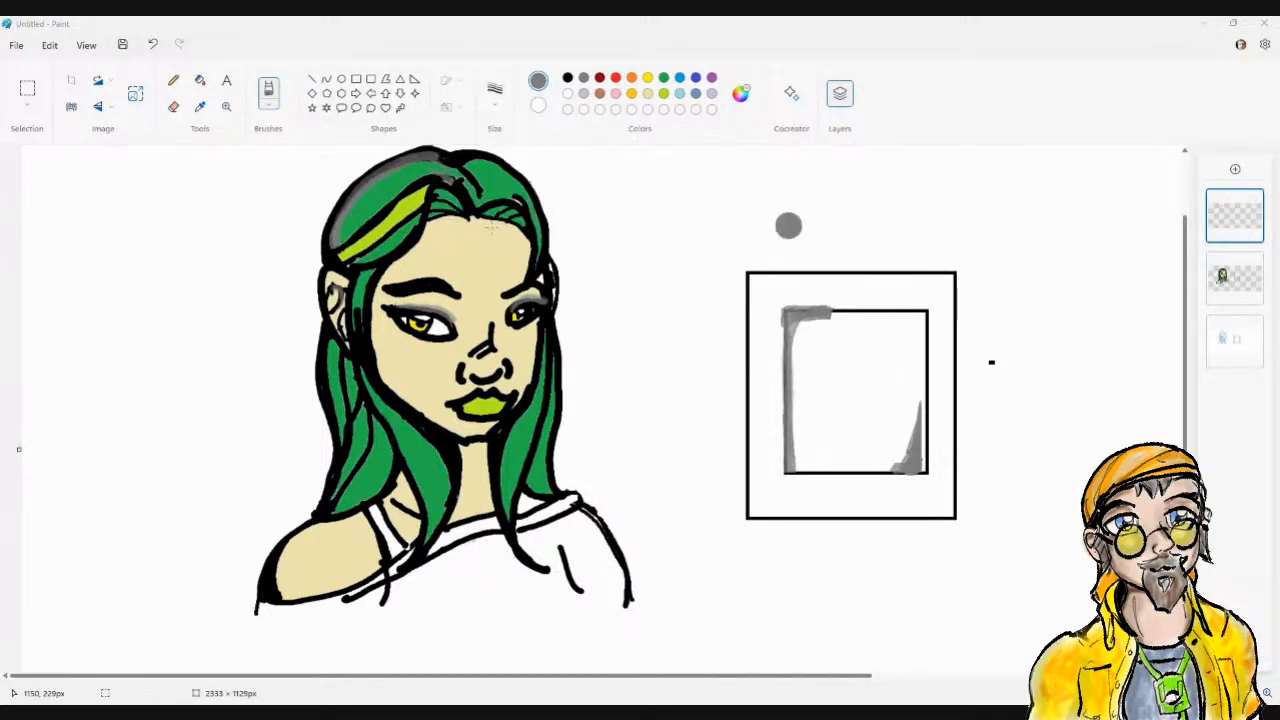
{"action": "left_click", "coordinate": [615, 77]}
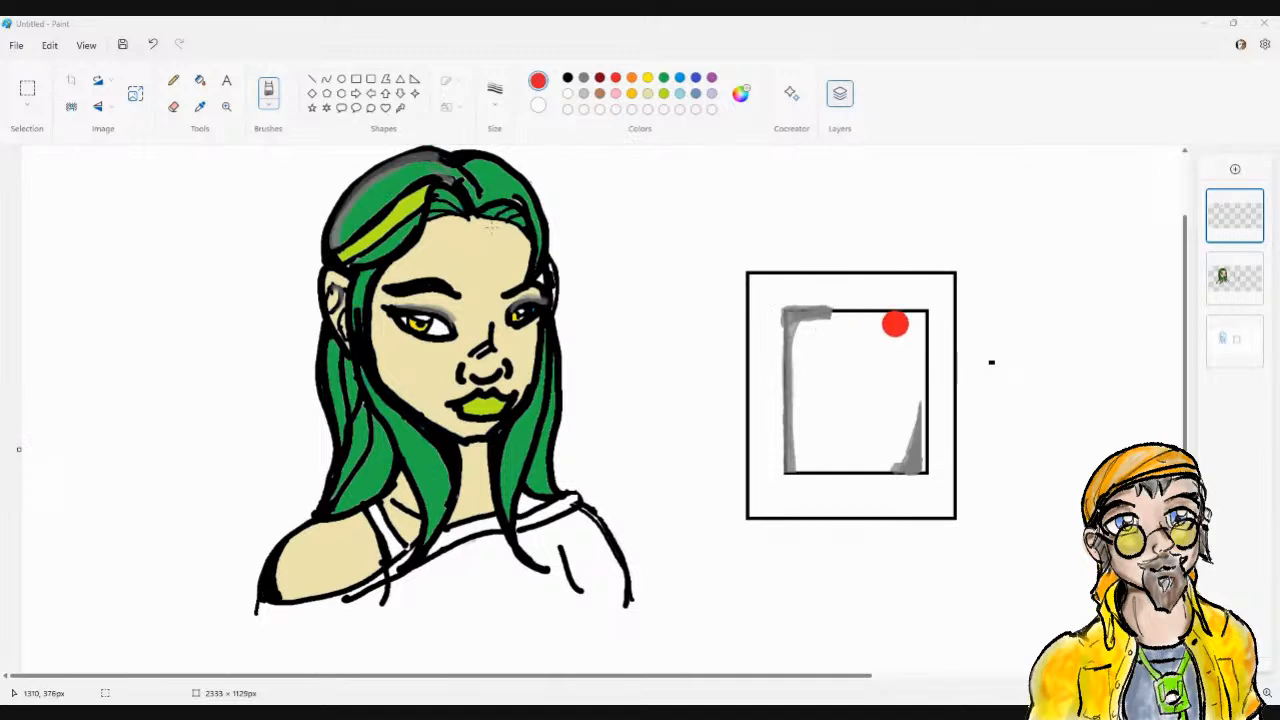
{"action": "mouse_move", "coordinate": [917, 321]}
{"action": "left_mouse_down"}
{"action": "mouse_move", "coordinate": [817, 321]}
{"action": "mouse_move", "coordinate": [794, 349]}
{"action": "mouse_move", "coordinate": [799, 464]}
{"action": "mouse_move", "coordinate": [815, 342]}
{"action": "mouse_move", "coordinate": [815, 464]}
{"action": "mouse_move", "coordinate": [830, 332]}
{"action": "mouse_move", "coordinate": [828, 438]}
{"action": "mouse_move", "coordinate": [918, 315]}
{"action": "mouse_move", "coordinate": [913, 466]}
{"action": "mouse_move", "coordinate": [919, 326]}
{"action": "mouse_move", "coordinate": [895, 333]}
{"action": "mouse_move", "coordinate": [884, 414]}
{"action": "mouse_move", "coordinate": [903, 330]}
{"action": "mouse_move", "coordinate": [901, 396]}
{"action": "mouse_move", "coordinate": [922, 313]}
{"action": "mouse_move", "coordinate": [916, 471]}
{"action": "mouse_move", "coordinate": [878, 342]}
{"action": "mouse_move", "coordinate": [873, 434]}
{"action": "mouse_move", "coordinate": [870, 332]}
{"action": "mouse_move", "coordinate": [857, 460]}
{"action": "mouse_move", "coordinate": [852, 330]}
{"action": "mouse_move", "coordinate": [840, 455]}
{"action": "mouse_move", "coordinate": [841, 353]}
{"action": "mouse_move", "coordinate": [851, 412]}
{"action": "mouse_move", "coordinate": [790, 474]}
{"action": "mouse_move", "coordinate": [921, 480]}
{"action": "mouse_move", "coordinate": [823, 461]}
{"action": "mouse_move", "coordinate": [918, 470]}
{"action": "mouse_move", "coordinate": [862, 464]}
{"action": "mouse_move", "coordinate": [852, 330]}
{"action": "mouse_move", "coordinate": [925, 325]}
{"action": "left_mouse_up"}
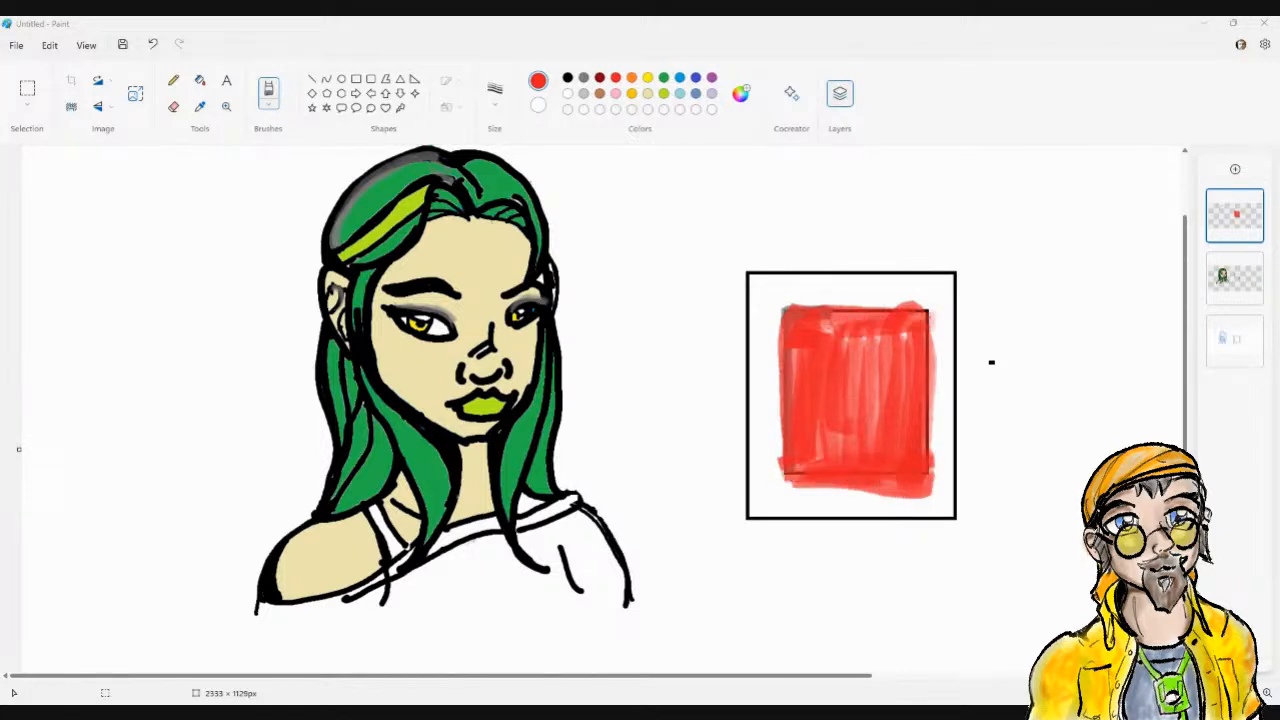
Paint red strokes around the gap between the two rectangles and a streak running diagonally away below the outer one
{"action": "left_click", "coordinate": [494, 90]}
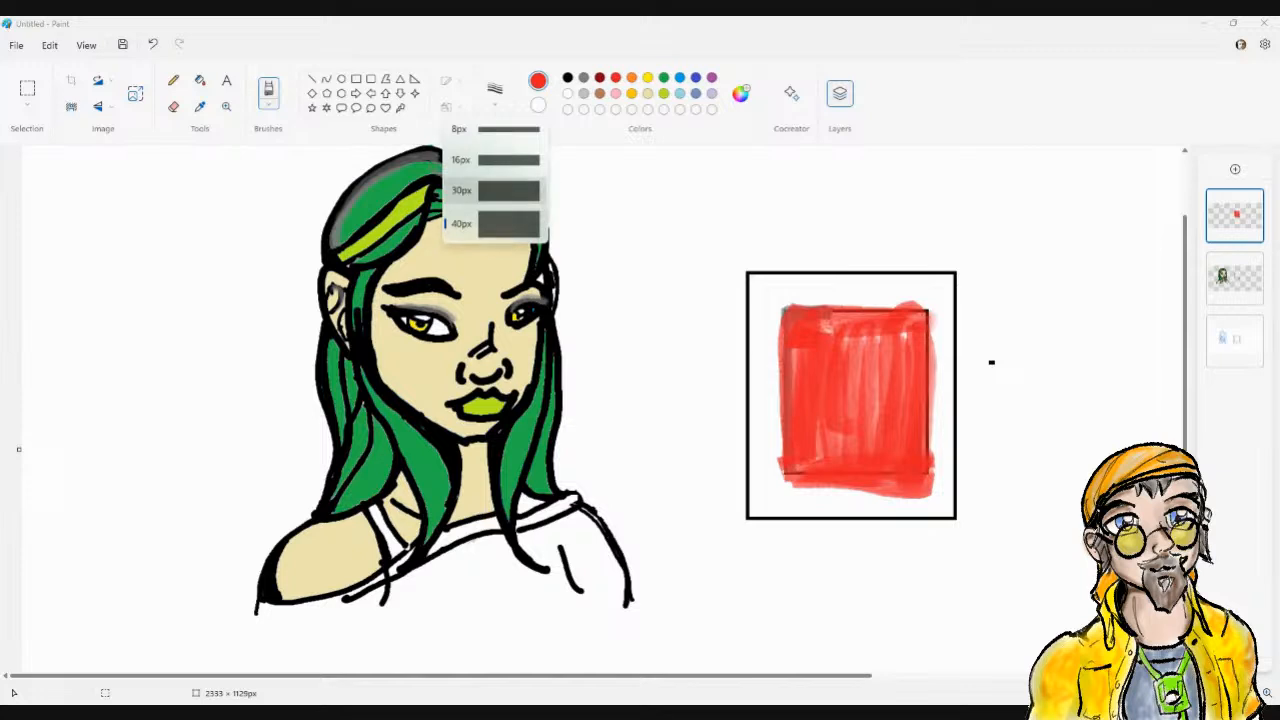
{"action": "key", "text": "Escape"}
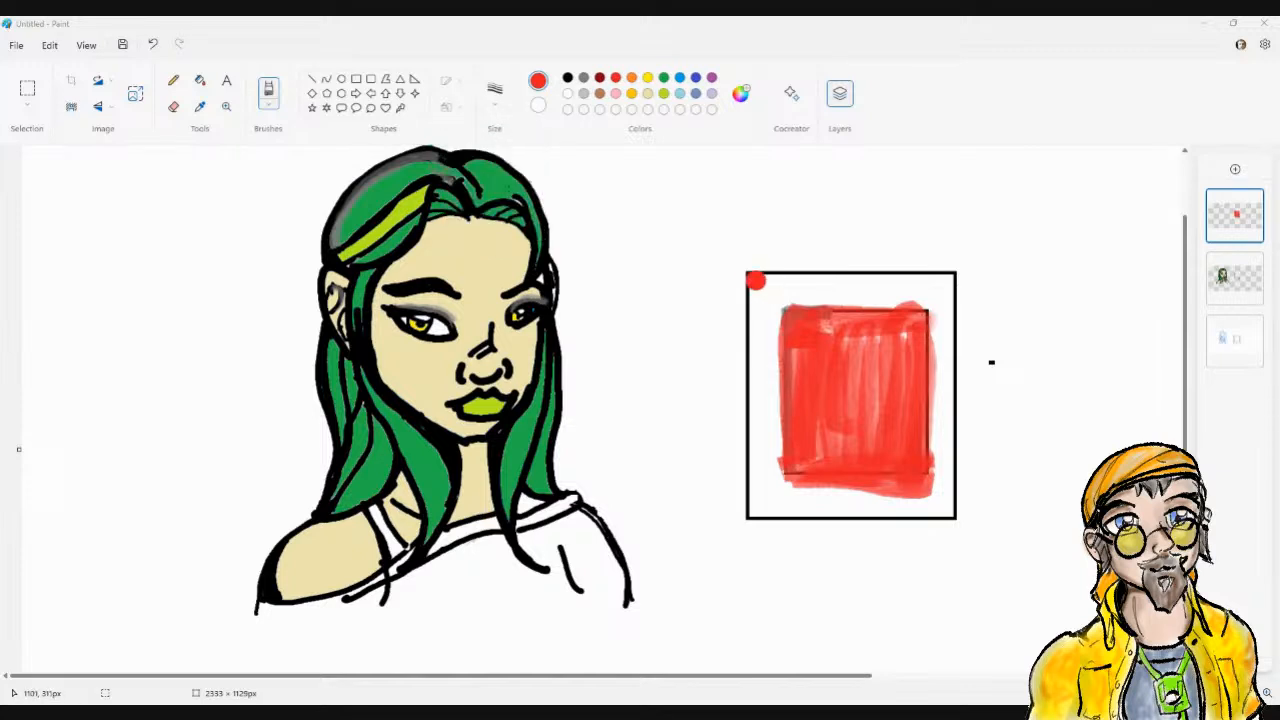
{"action": "mouse_move", "coordinate": [752, 282]}
{"action": "left_mouse_down"}
{"action": "mouse_move", "coordinate": [768, 506]}
{"action": "mouse_move", "coordinate": [789, 287]}
{"action": "mouse_move", "coordinate": [947, 296]}
{"action": "mouse_move", "coordinate": [940, 331]}
{"action": "mouse_move", "coordinate": [966, 339]}
{"action": "mouse_move", "coordinate": [945, 355]}
{"action": "mouse_move", "coordinate": [941, 335]}
{"action": "mouse_move", "coordinate": [943, 482]}
{"action": "mouse_move", "coordinate": [919, 497]}
{"action": "mouse_move", "coordinate": [829, 501]}
{"action": "mouse_move", "coordinate": [937, 501]}
{"action": "mouse_move", "coordinate": [798, 513]}
{"action": "mouse_move", "coordinate": [830, 506]}
{"action": "mouse_move", "coordinate": [808, 504]}
{"action": "mouse_move", "coordinate": [1100, 660]}
{"action": "left_mouse_up"}
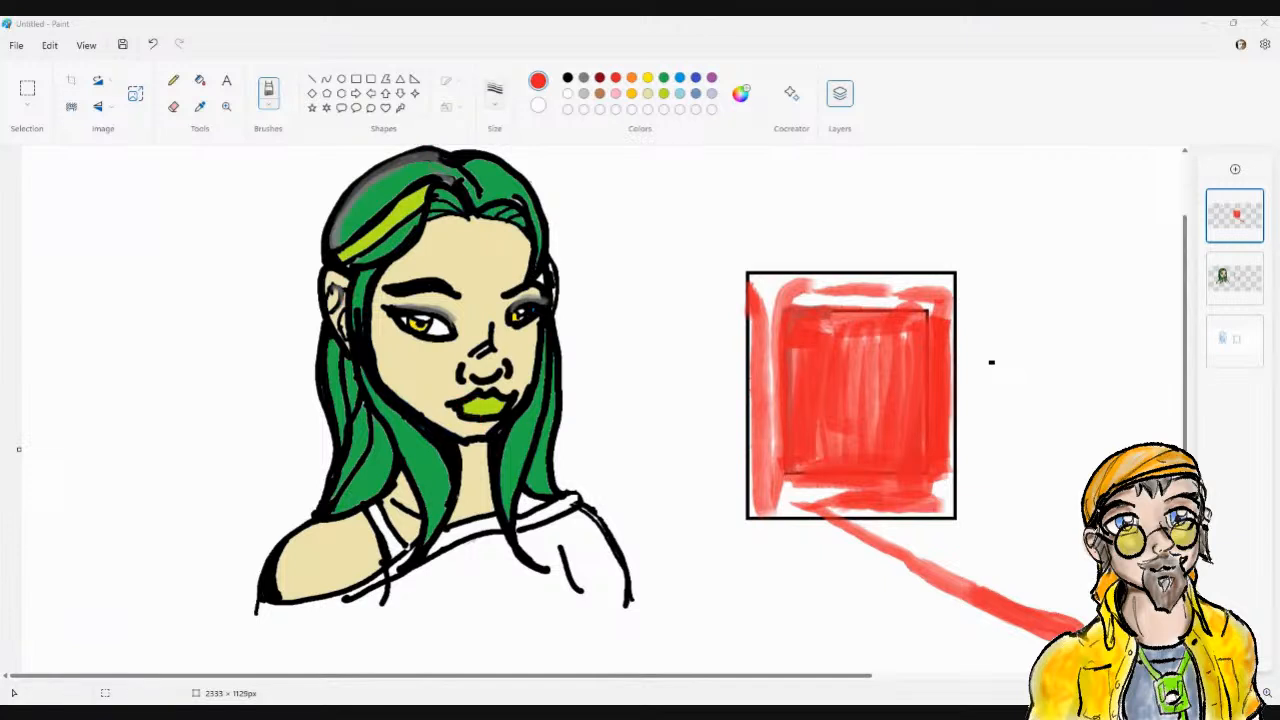
Try painting the character's lips red at a brush size of 16 px, and undo the stroke
{"action": "left_click", "coordinate": [494, 92]}
{"action": "left_click", "coordinate": [509, 160]}
{"action": "left_click_drag", "start_coordinate": [466, 405], "coordinate": [496, 408]}
{"action": "left_click", "coordinate": [152, 44]}
Switch to the Marker brush, try colouring the lips red, and undo those strokes
{"action": "left_click", "coordinate": [268, 92]}
{"action": "left_click", "coordinate": [230, 311]}
{"action": "left_click_drag", "start_coordinate": [458, 404], "coordinate": [496, 406]}
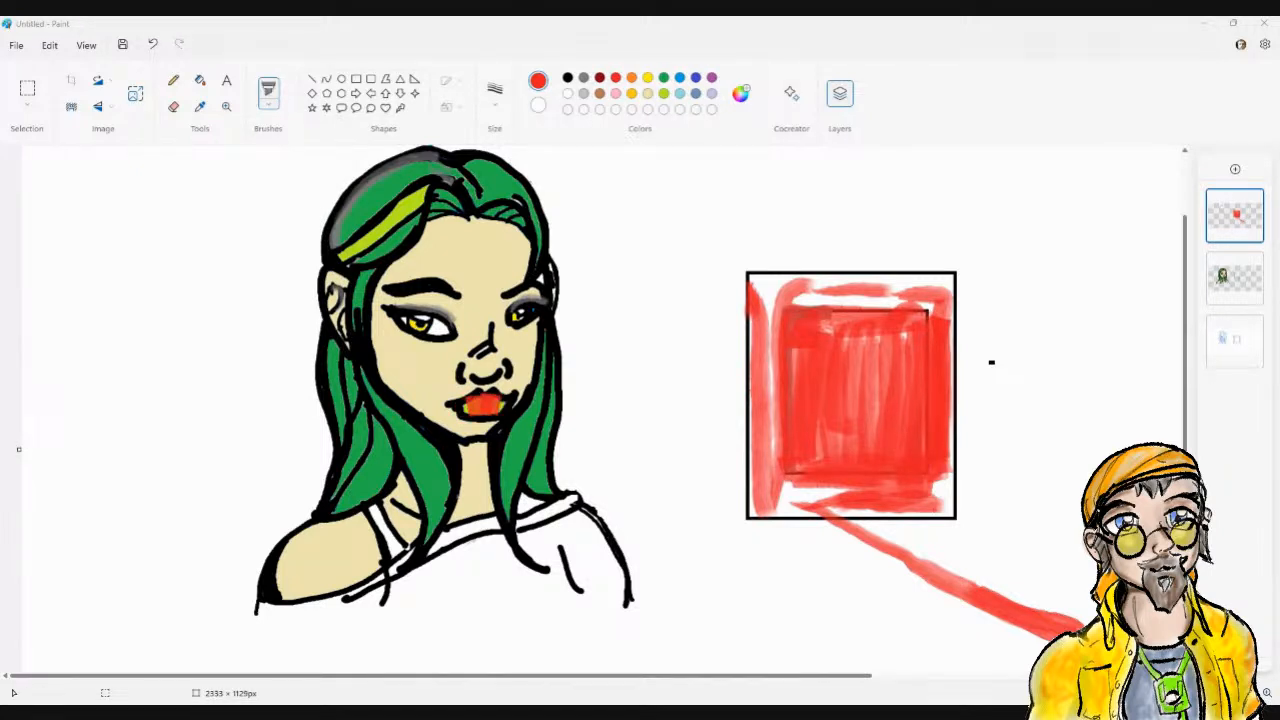
{"action": "key", "text": "ctrl+z"}
{"action": "key", "text": "ctrl+z"}
{"action": "key", "text": "ctrl+z"}
{"action": "key", "text": "ctrl+z"}
Change the Marker size, try another red mark on the lips, and undo it
{"action": "left_click", "coordinate": [494, 92]}
{"action": "left_click", "coordinate": [512, 160]}
{"action": "left_click", "coordinate": [474, 407]}
{"action": "key", "text": "ctrl+z"}
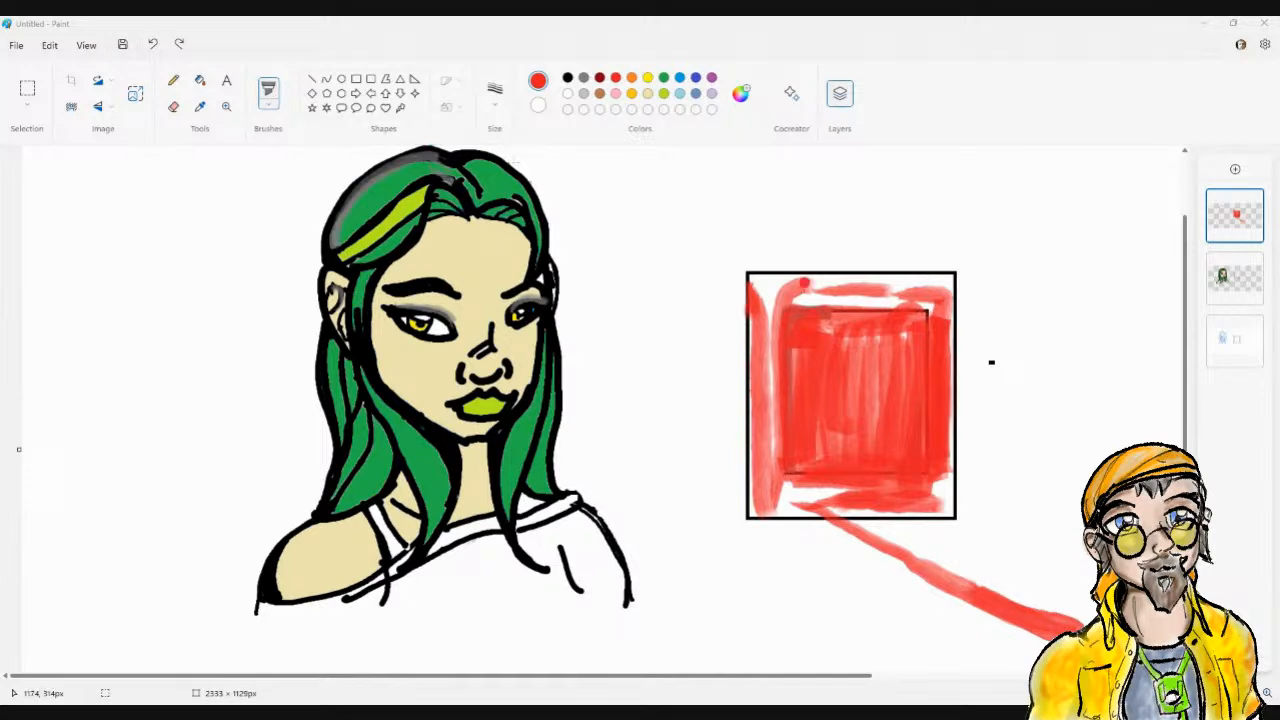
Draw white Marker strokes over the red fill: horizontal lines, a corner outline, a small patch, one vertical line and a short diagonal
{"action": "left_click_drag", "start_coordinate": [762, 390], "coordinate": [936, 396]}
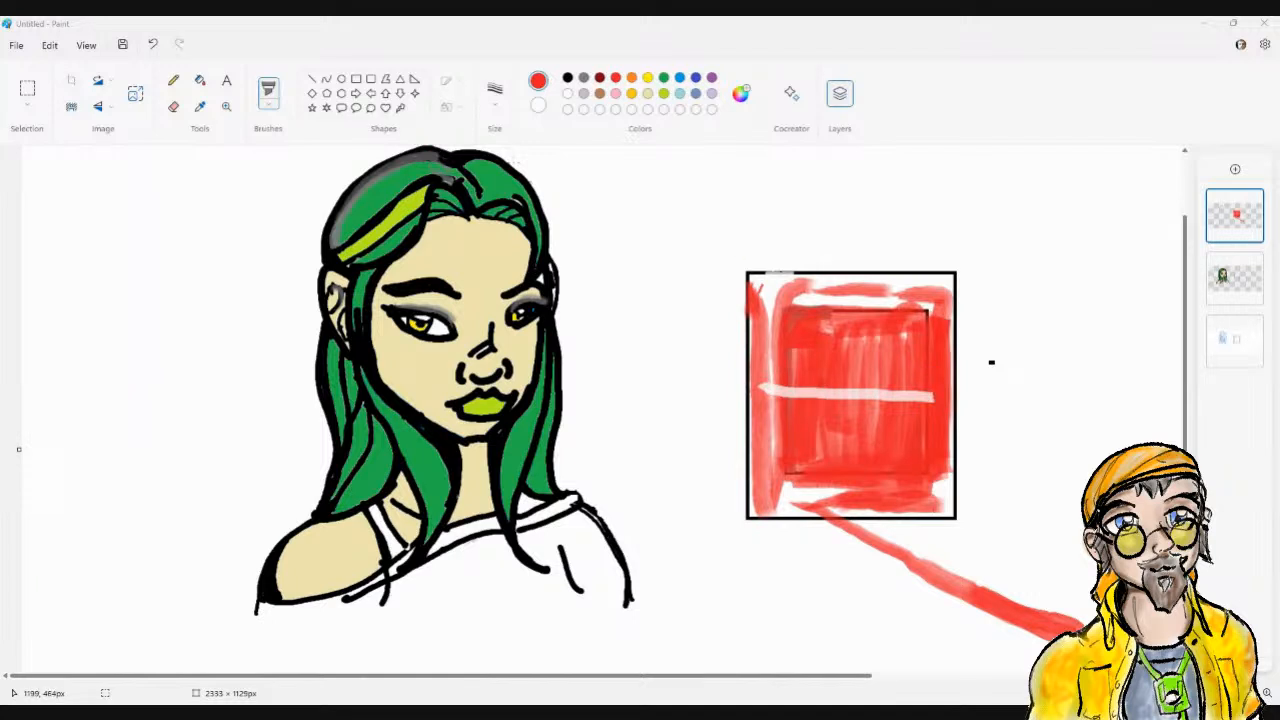
{"action": "left_click_drag", "start_coordinate": [786, 375], "coordinate": [905, 373]}
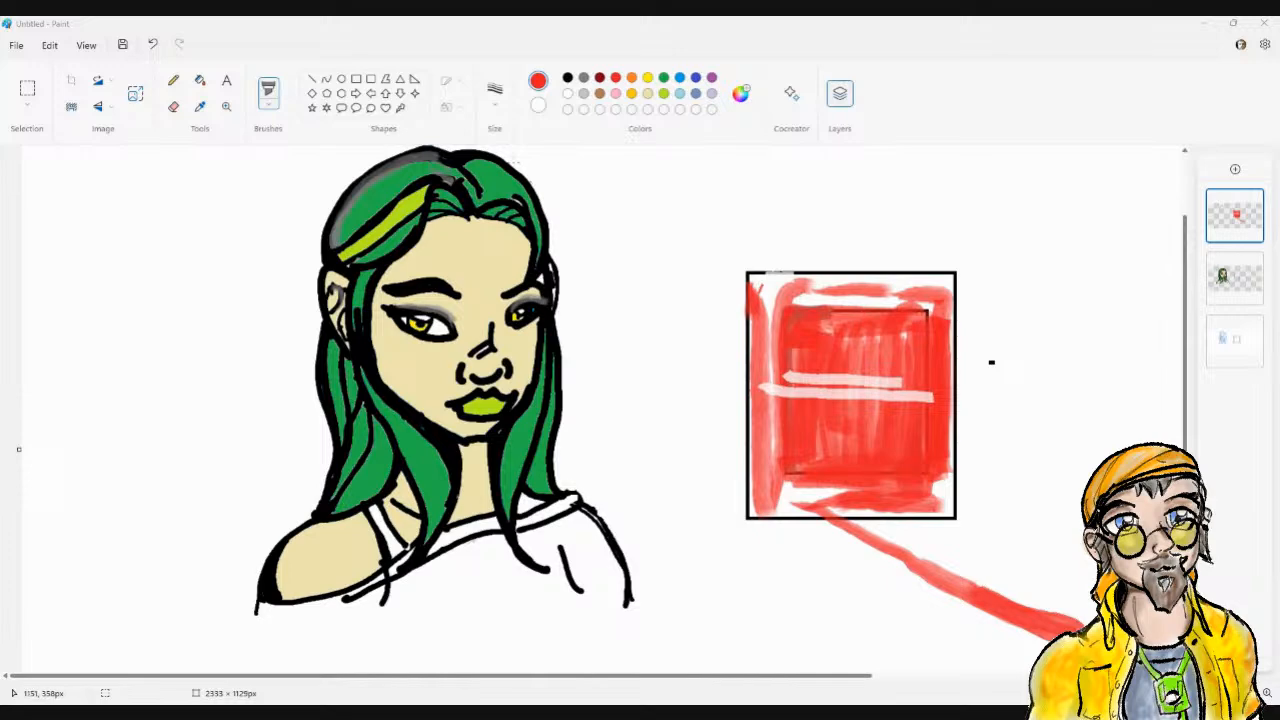
{"action": "mouse_move", "coordinate": [784, 374]}
{"action": "left_mouse_down"}
{"action": "mouse_move", "coordinate": [786, 308]}
{"action": "mouse_move", "coordinate": [928, 312]}
{"action": "left_mouse_up"}
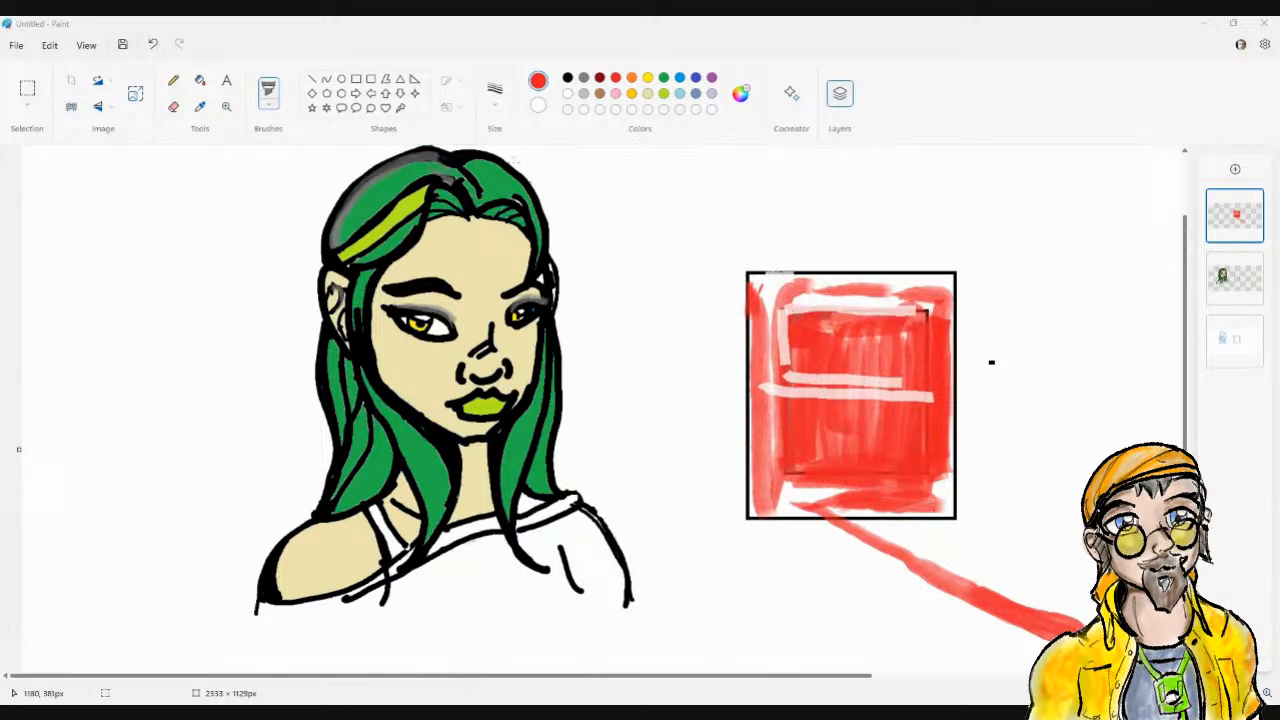
{"action": "left_click_drag", "start_coordinate": [788, 326], "coordinate": [818, 326]}
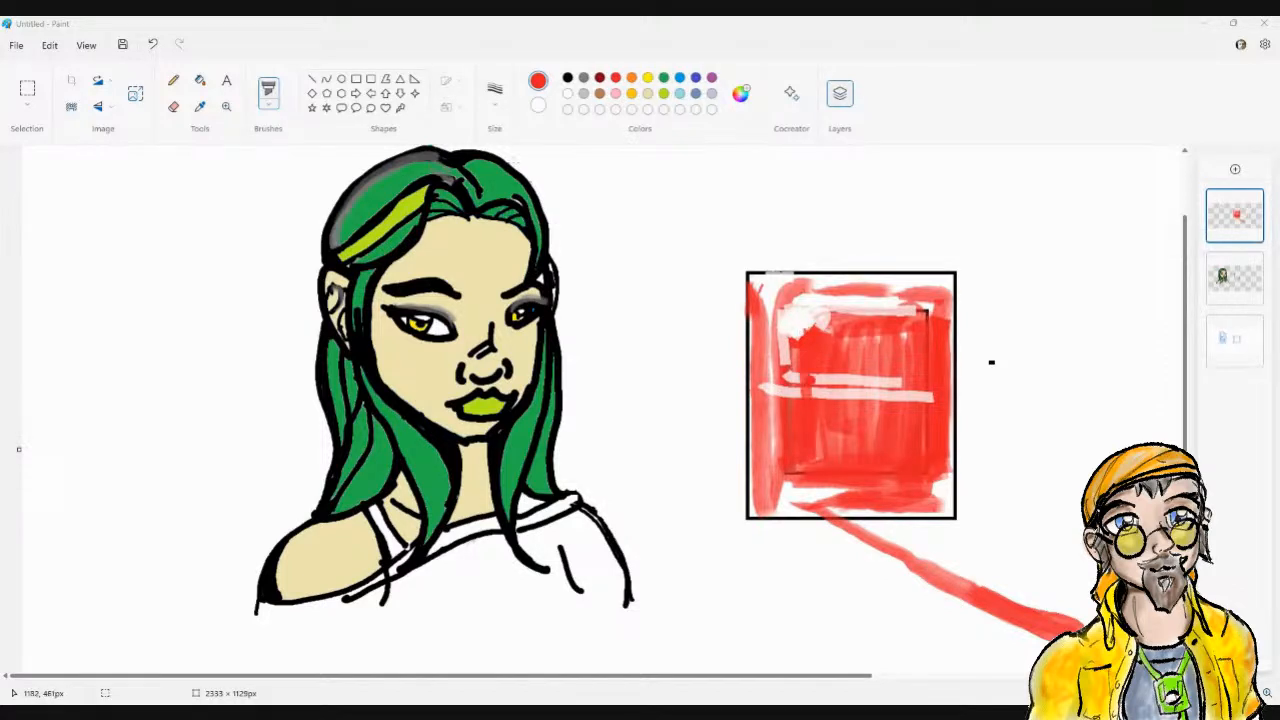
{"action": "left_click_drag", "start_coordinate": [887, 347], "coordinate": [887, 425]}
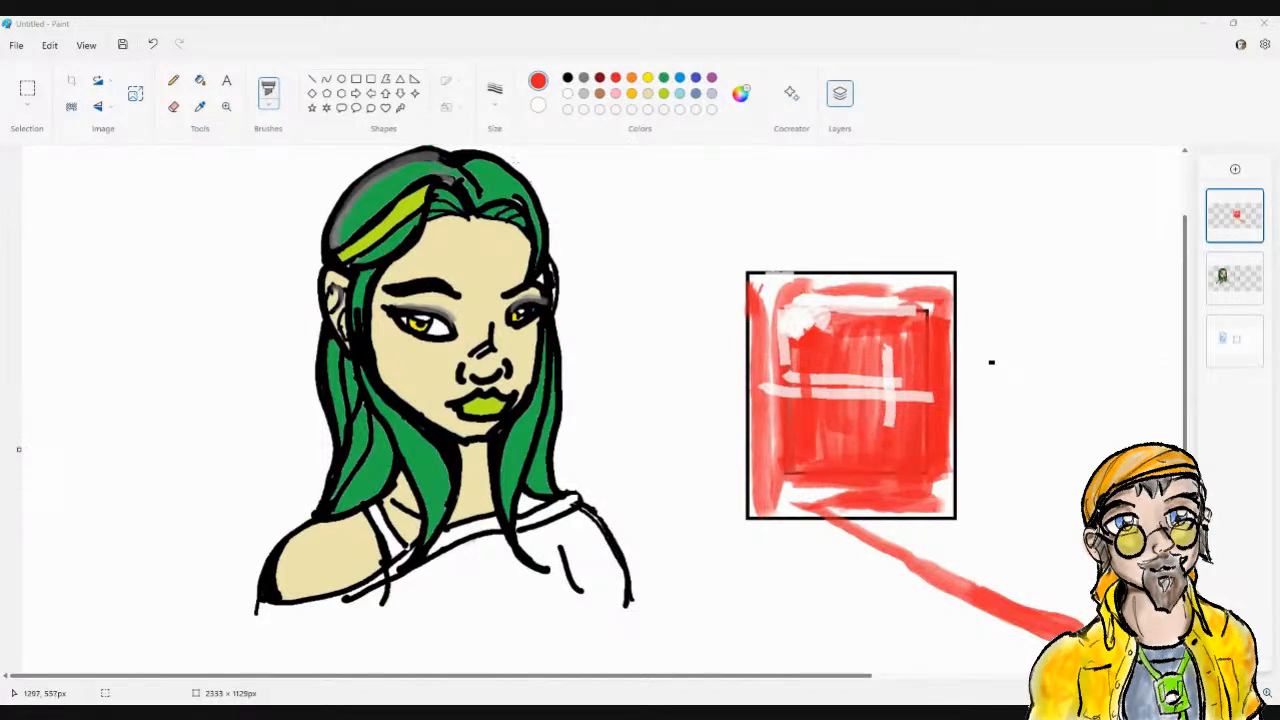
{"action": "left_click_drag", "start_coordinate": [857, 338], "coordinate": [840, 362]}
Paint orange strokes along all four sides of the inner rectangle and fill the band beneath it with orange
{"action": "left_click", "coordinate": [631, 77]}
{"action": "mouse_move", "coordinate": [799, 295]}
{"action": "left_mouse_down"}
{"action": "mouse_move", "coordinate": [776, 286]}
{"action": "mouse_move", "coordinate": [781, 489]}
{"action": "mouse_move", "coordinate": [920, 490]}
{"action": "left_mouse_up"}
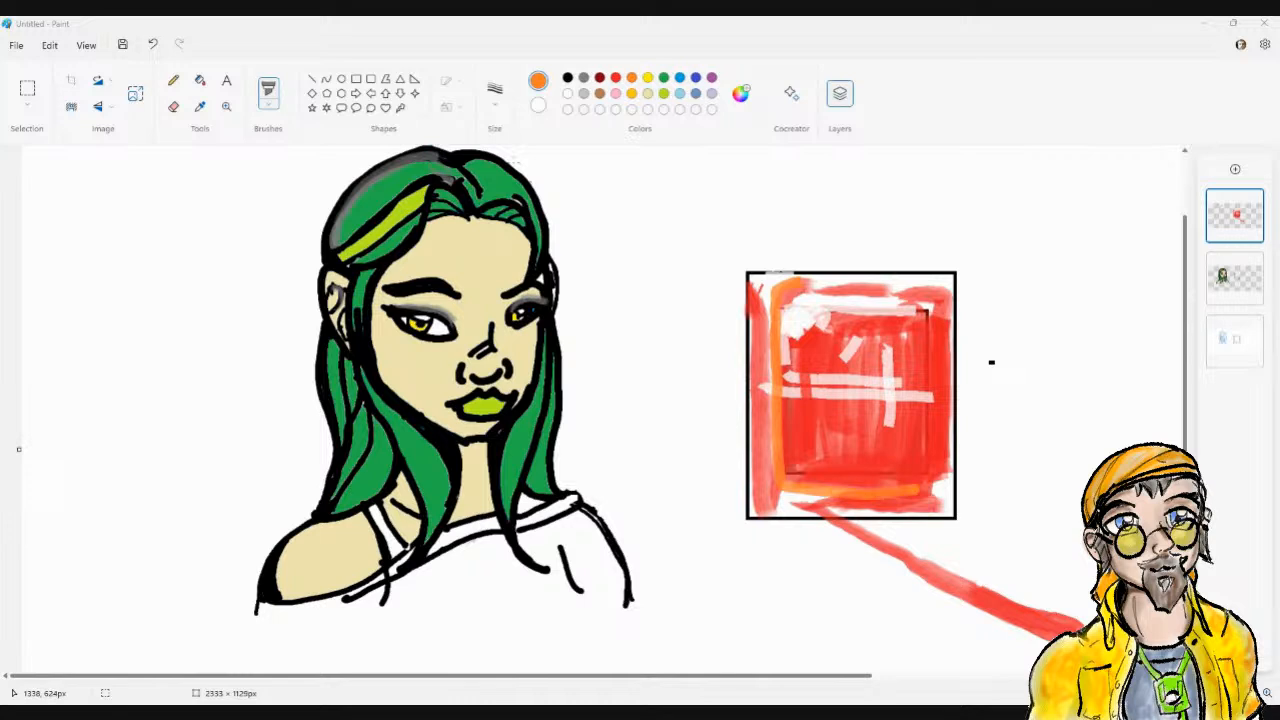
{"action": "left_click_drag", "start_coordinate": [785, 476], "coordinate": [921, 480]}
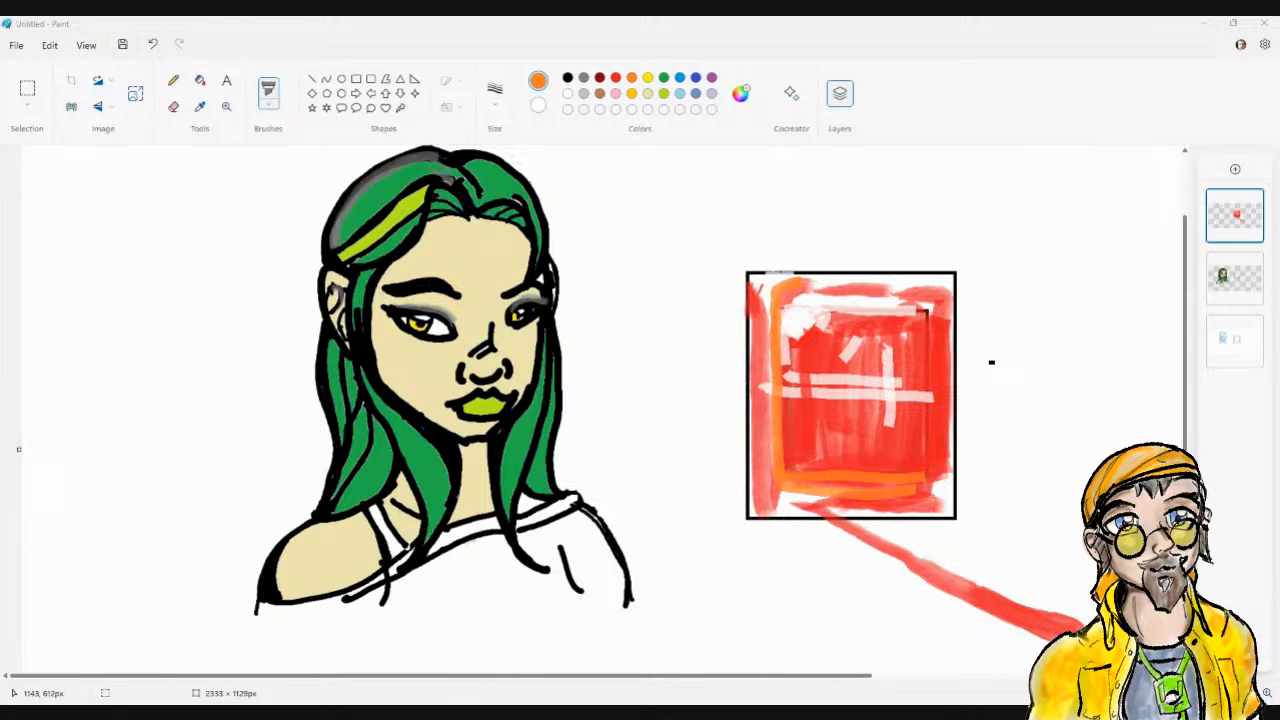
{"action": "mouse_move", "coordinate": [776, 486]}
{"action": "left_mouse_down"}
{"action": "mouse_move", "coordinate": [782, 505]}
{"action": "mouse_move", "coordinate": [815, 512]}
{"action": "mouse_move", "coordinate": [770, 514]}
{"action": "mouse_move", "coordinate": [930, 515]}
{"action": "mouse_move", "coordinate": [820, 500]}
{"action": "mouse_move", "coordinate": [885, 488]}
{"action": "mouse_move", "coordinate": [835, 484]}
{"action": "mouse_move", "coordinate": [862, 478]}
{"action": "mouse_move", "coordinate": [923, 482]}
{"action": "mouse_move", "coordinate": [948, 512]}
{"action": "left_mouse_up"}
{"action": "left_click_drag", "start_coordinate": [923, 308], "coordinate": [924, 476]}
{"action": "left_click_drag", "start_coordinate": [788, 305], "coordinate": [928, 305]}
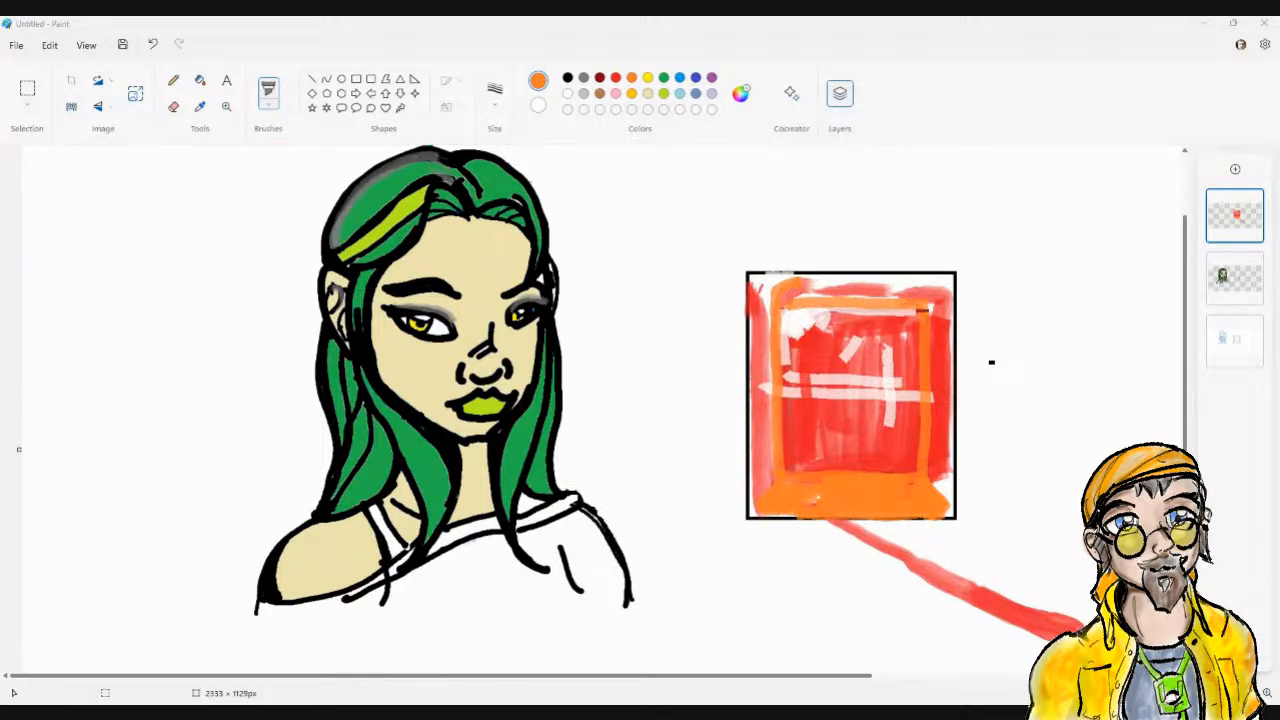
Add orange diagonals between the upper corners of the two rectangles and an orange stroke along the outer rectangle's upper edge
{"action": "mouse_move", "coordinate": [754, 290]}
{"action": "left_mouse_down"}
{"action": "mouse_move", "coordinate": [751, 280]}
{"action": "mouse_move", "coordinate": [771, 300]}
{"action": "left_mouse_up"}
{"action": "left_click_drag", "start_coordinate": [926, 311], "coordinate": [952, 277]}
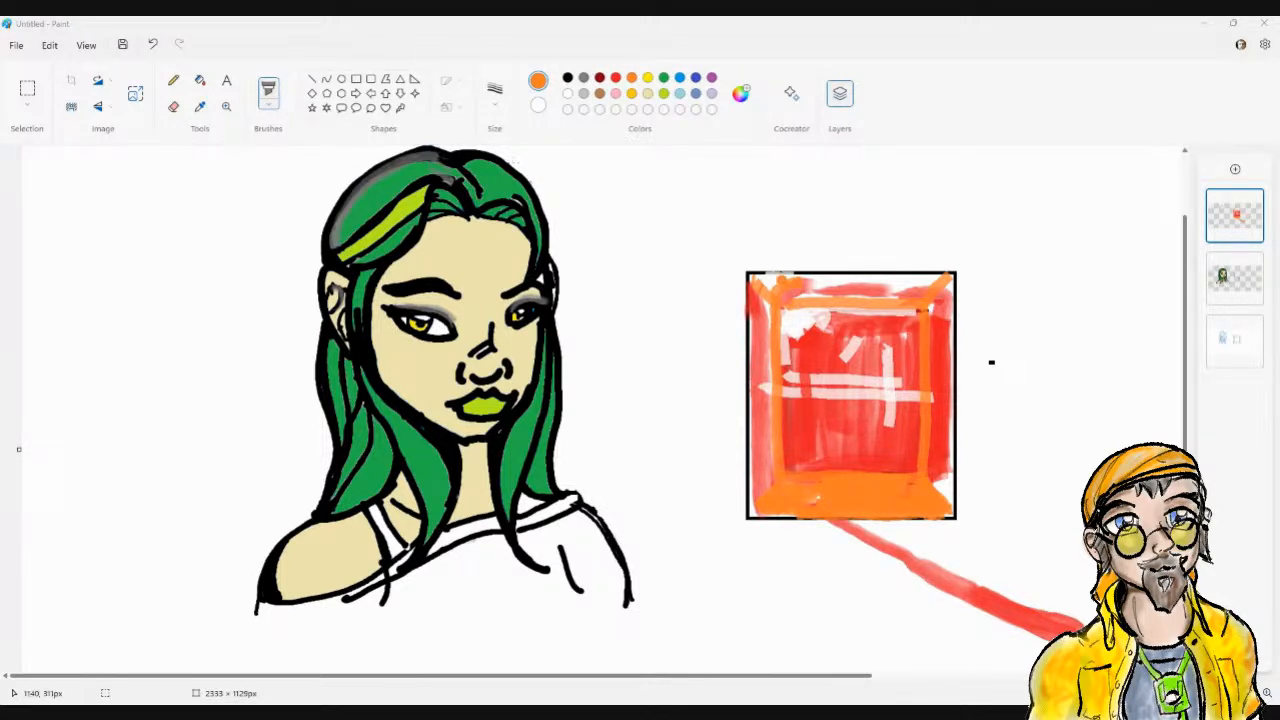
{"action": "left_click_drag", "start_coordinate": [758, 276], "coordinate": [938, 282]}
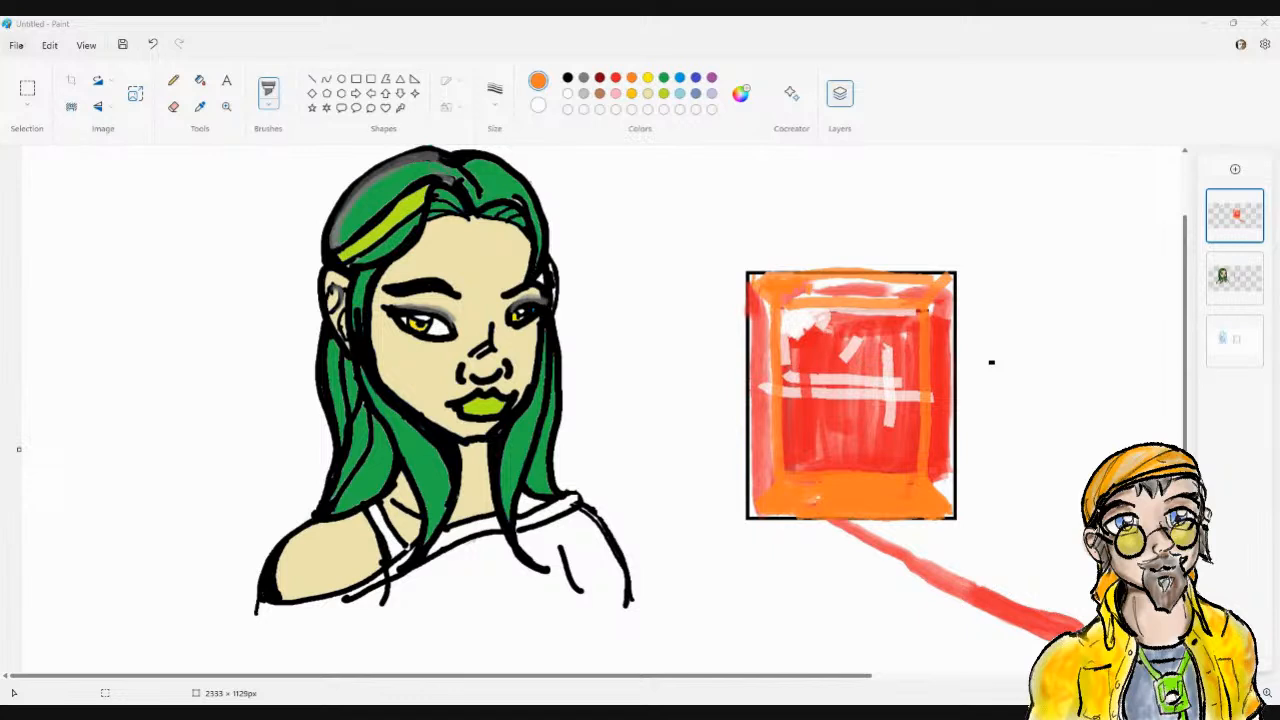
Examine the file formats available for saving the drawing, including HEIC, and leave without saving
{"action": "key", "text": "alt+e"}
{"action": "key", "text": "Escape"}
{"action": "left_click", "coordinate": [16, 45]}
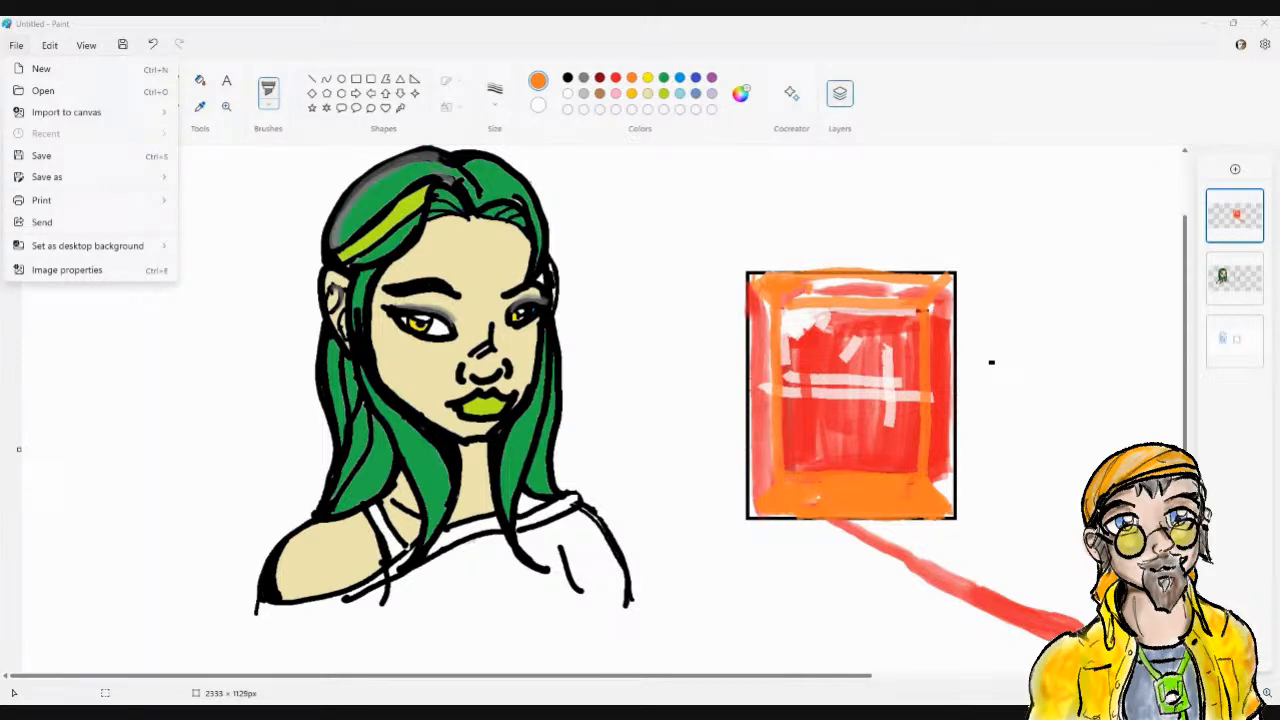
{"action": "mouse_move", "coordinate": [60, 177]}
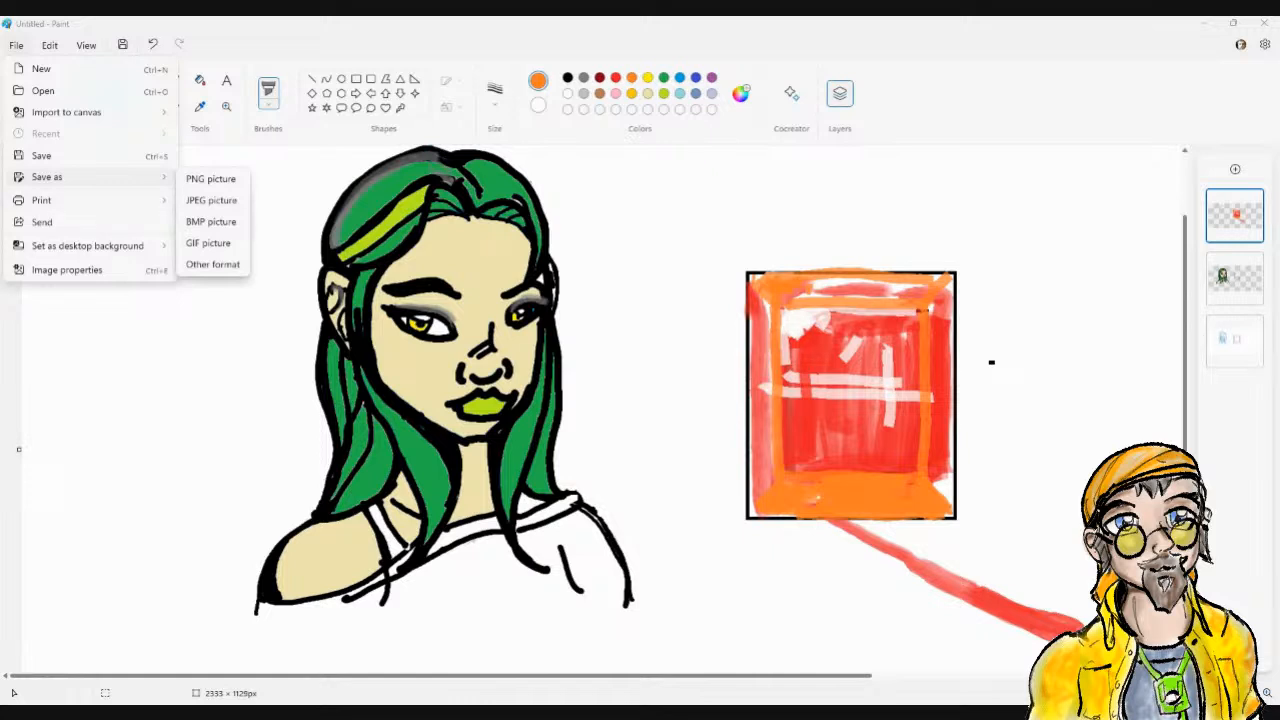
{"action": "left_click", "coordinate": [230, 260]}
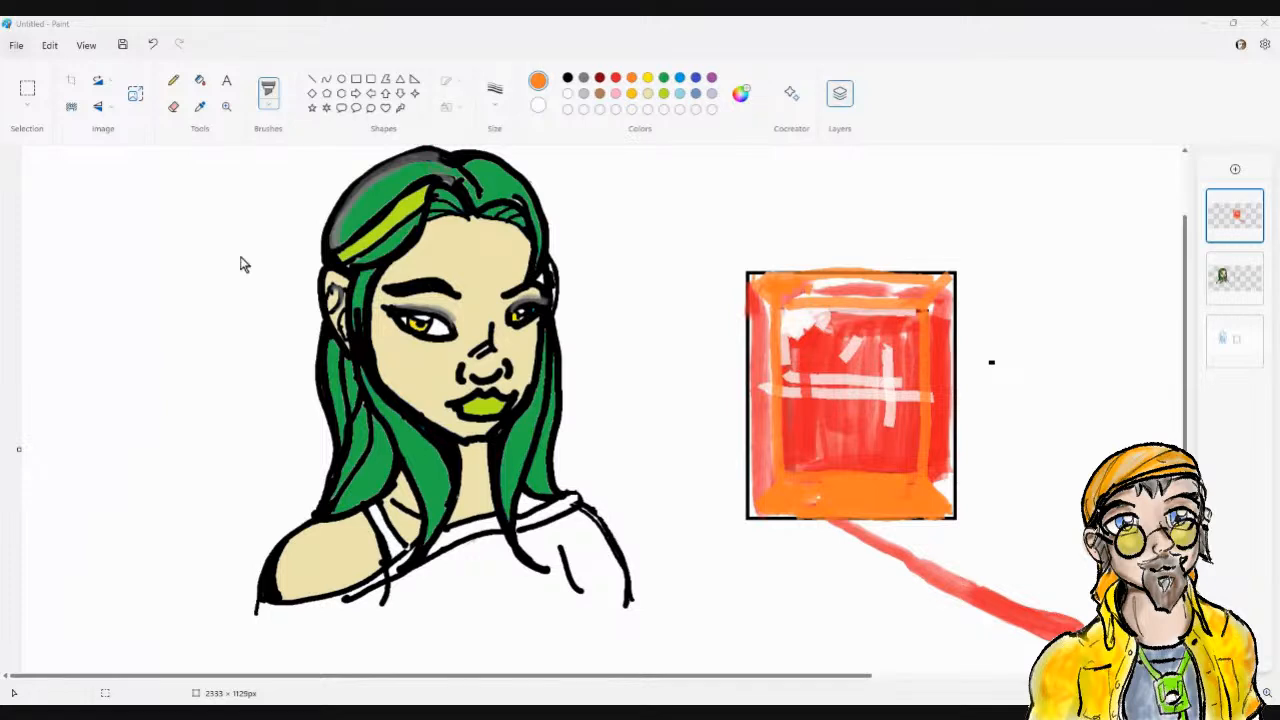
{"action": "key", "text": "ctrl+s"}
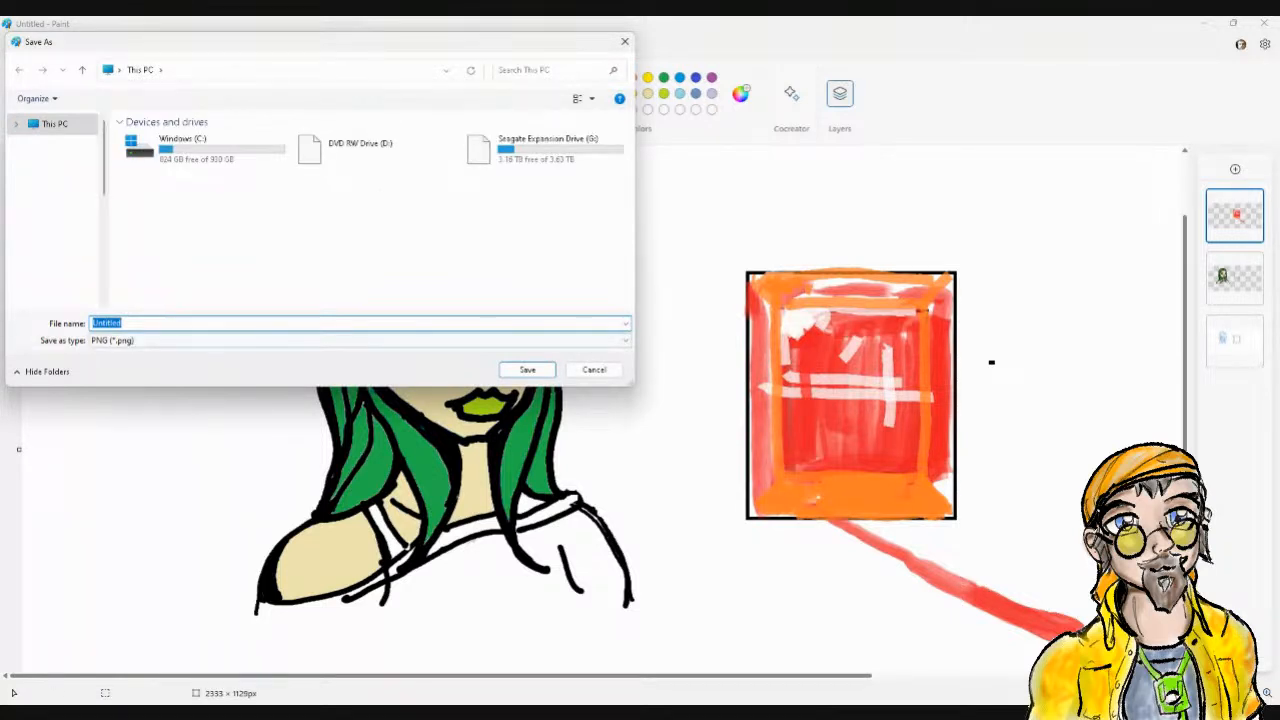
{"action": "key", "text": "Tab"}
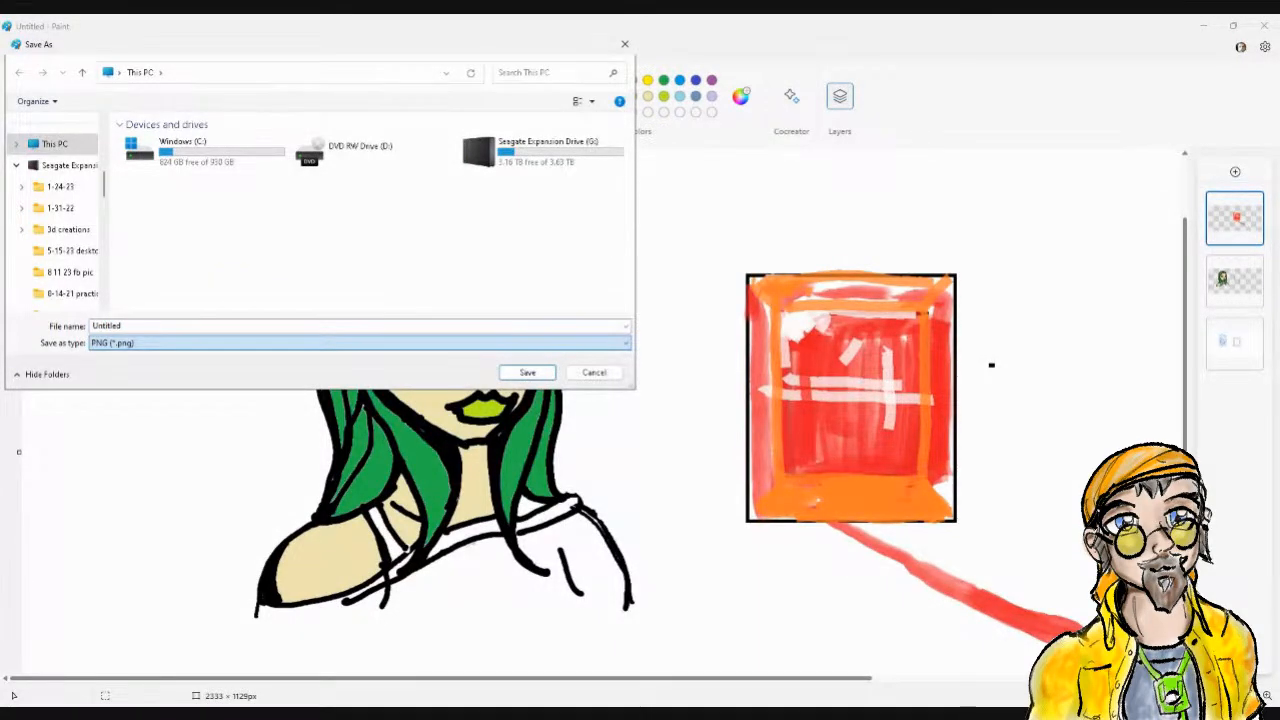
{"action": "key", "text": "Down"}
{"action": "key", "text": "Down"}
{"action": "key", "text": "Down"}
{"action": "key", "text": "Down"}
{"action": "key", "text": "End"}
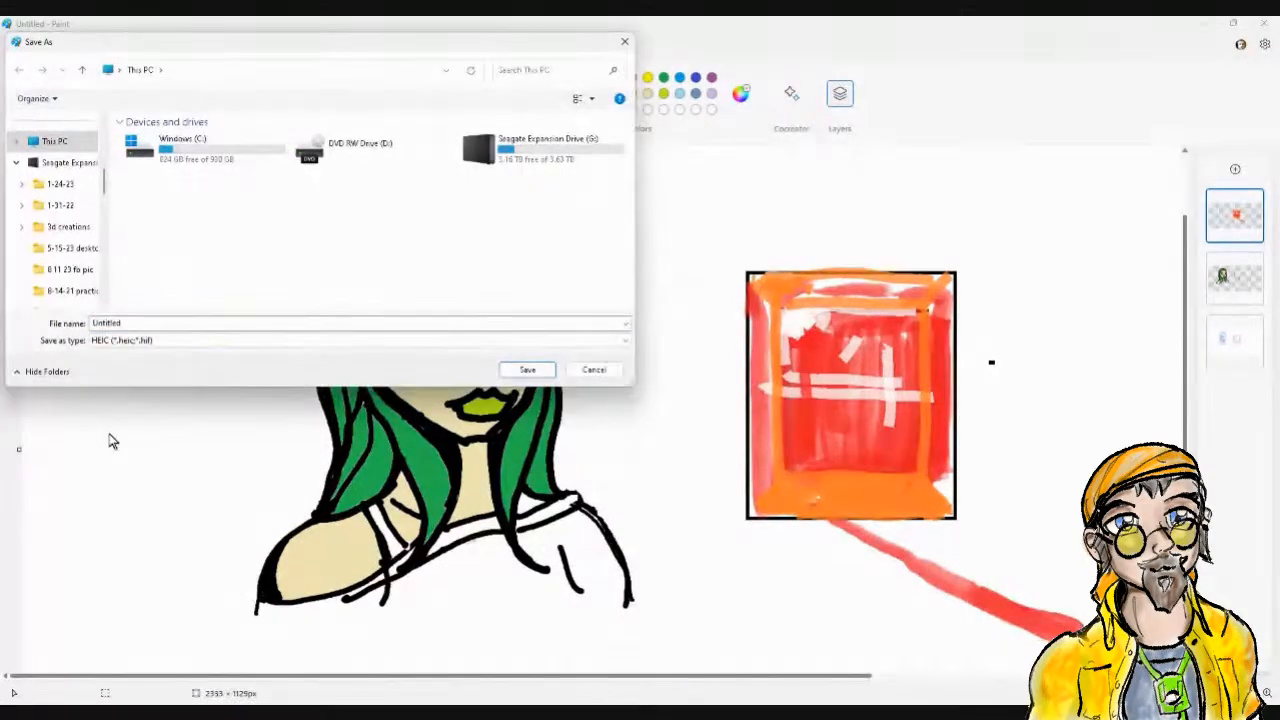
{"action": "left_click", "coordinate": [586, 373]}
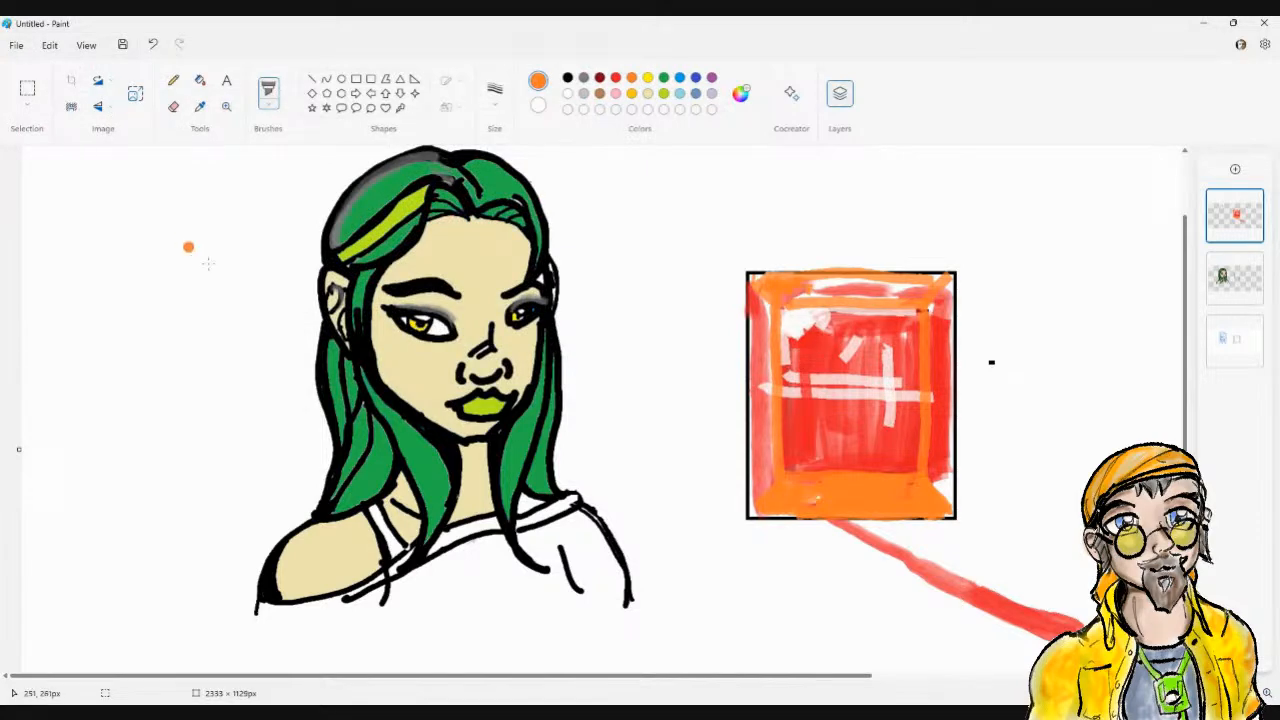
Try to save the drawing as a PNG picture named test on the Desktop
{"action": "left_click", "coordinate": [17, 50]}
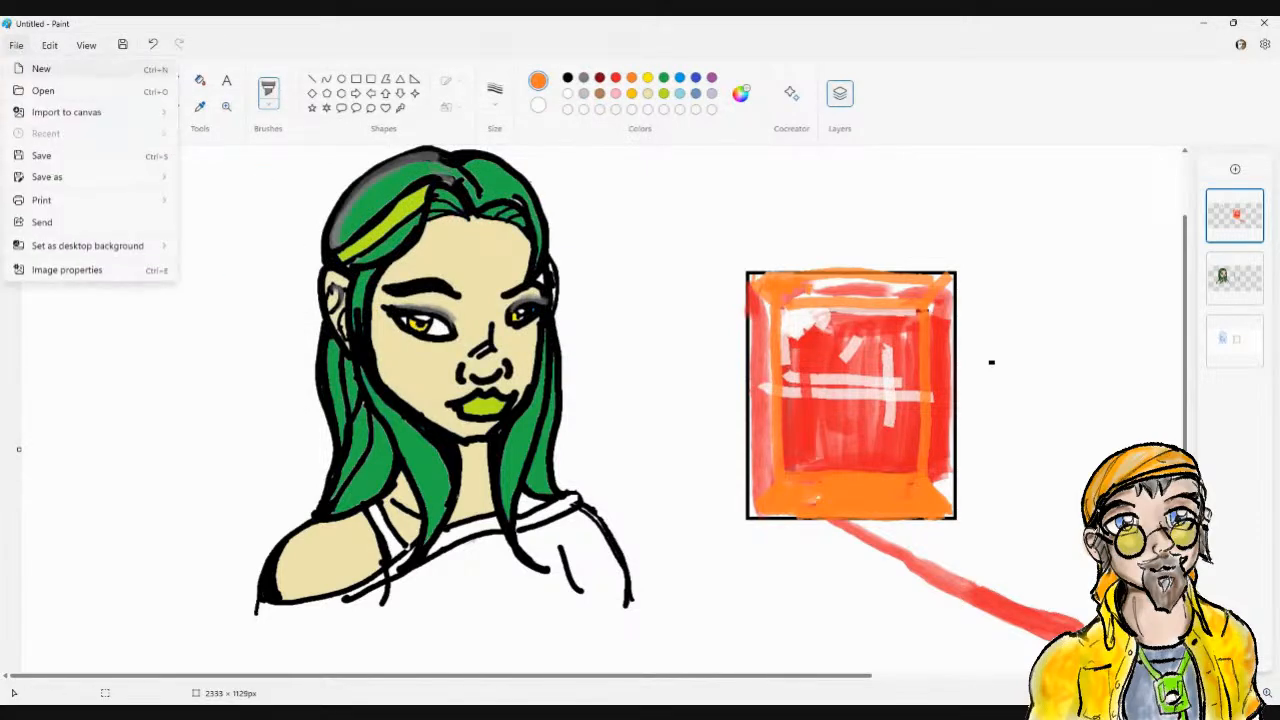
{"action": "mouse_move", "coordinate": [47, 176]}
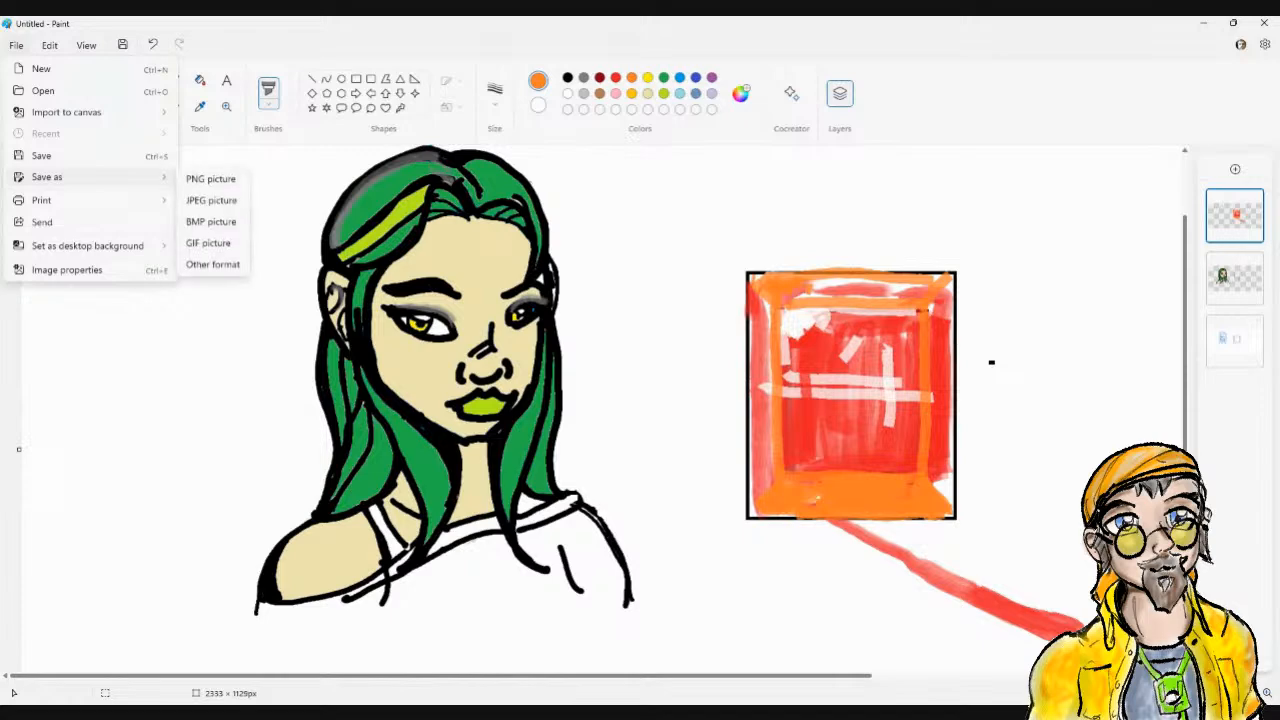
{"action": "left_click", "coordinate": [210, 182]}
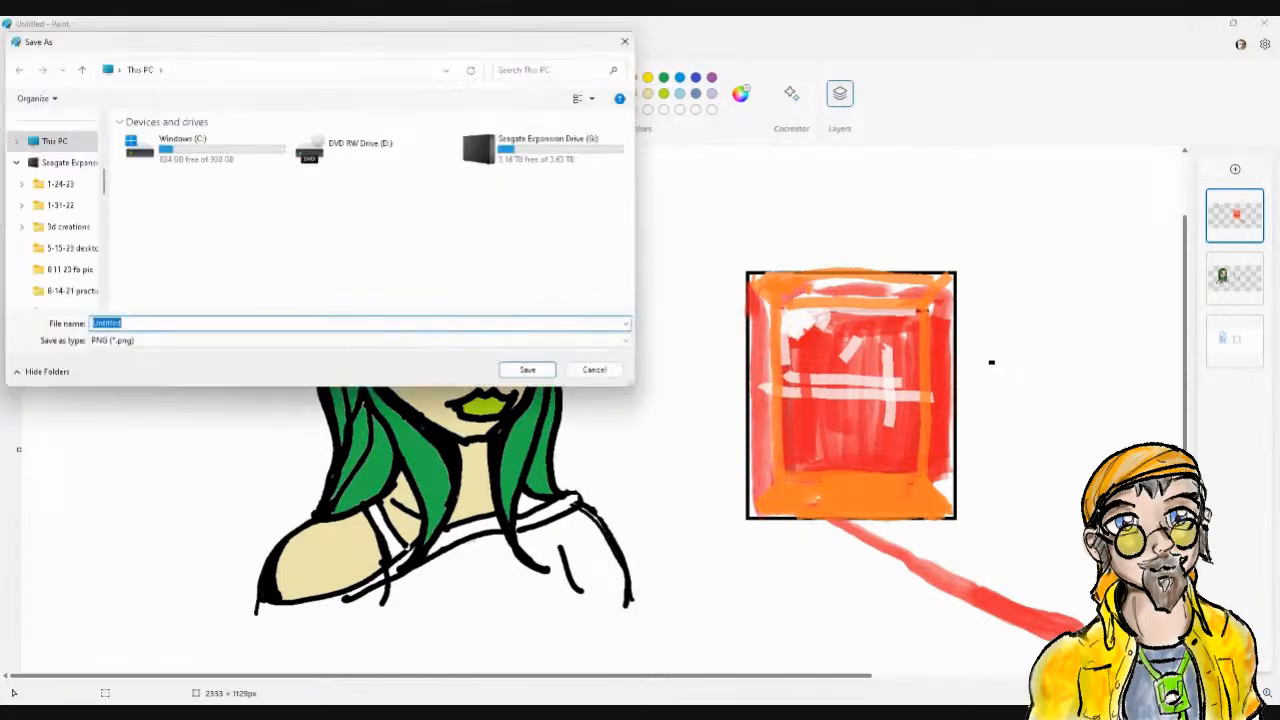
{"action": "scroll", "coordinate": [55, 220], "scroll_direction": "up", "scroll_amount": 5}
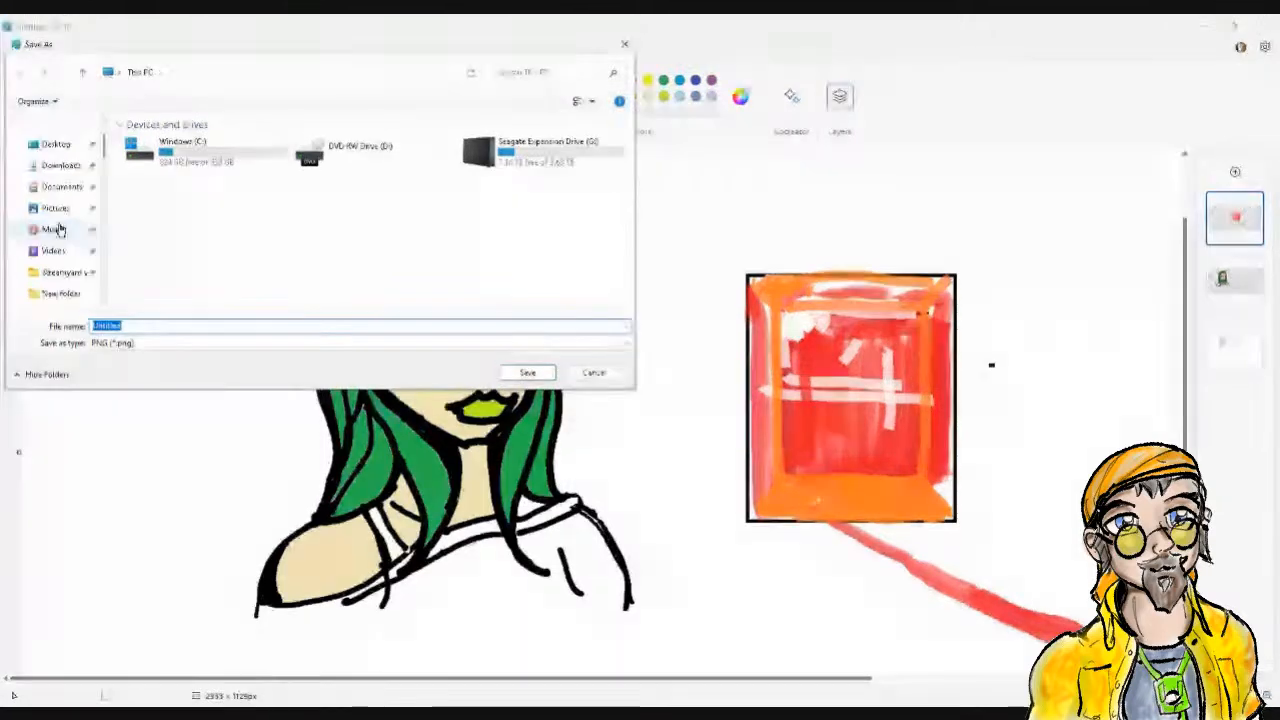
{"action": "left_click", "coordinate": [48, 212]}
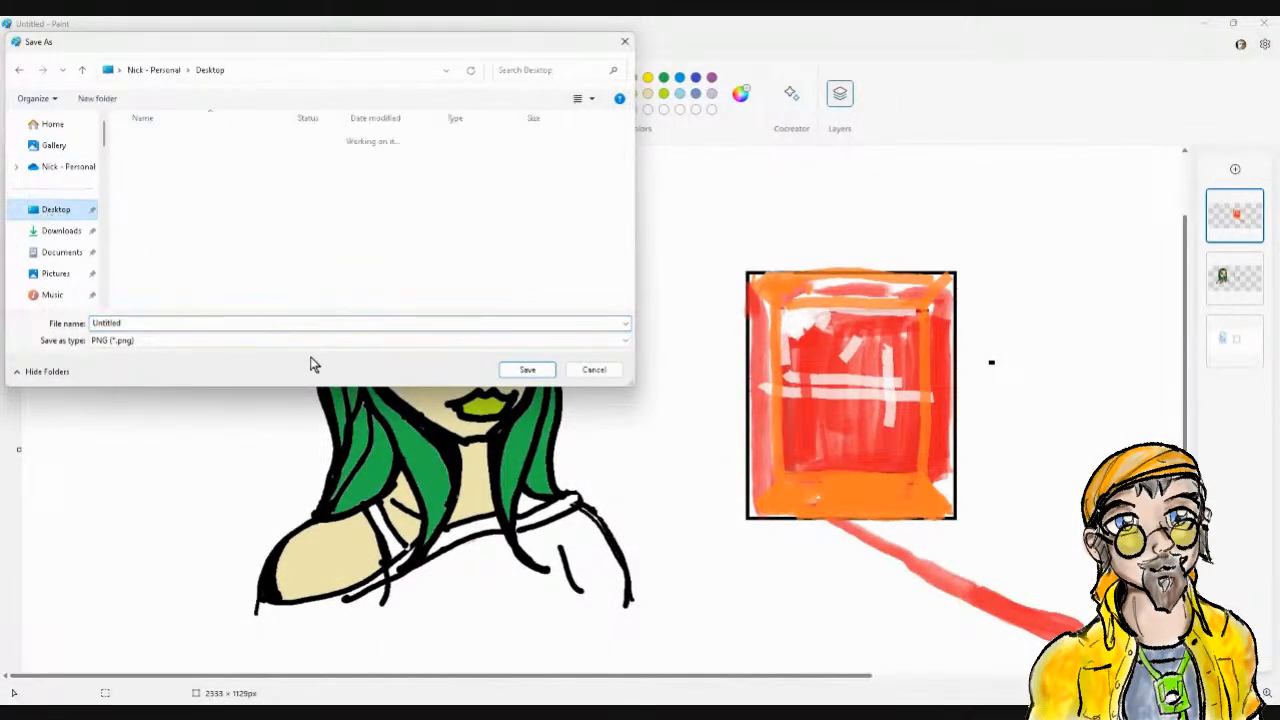
{"action": "left_click", "coordinate": [185, 322]}
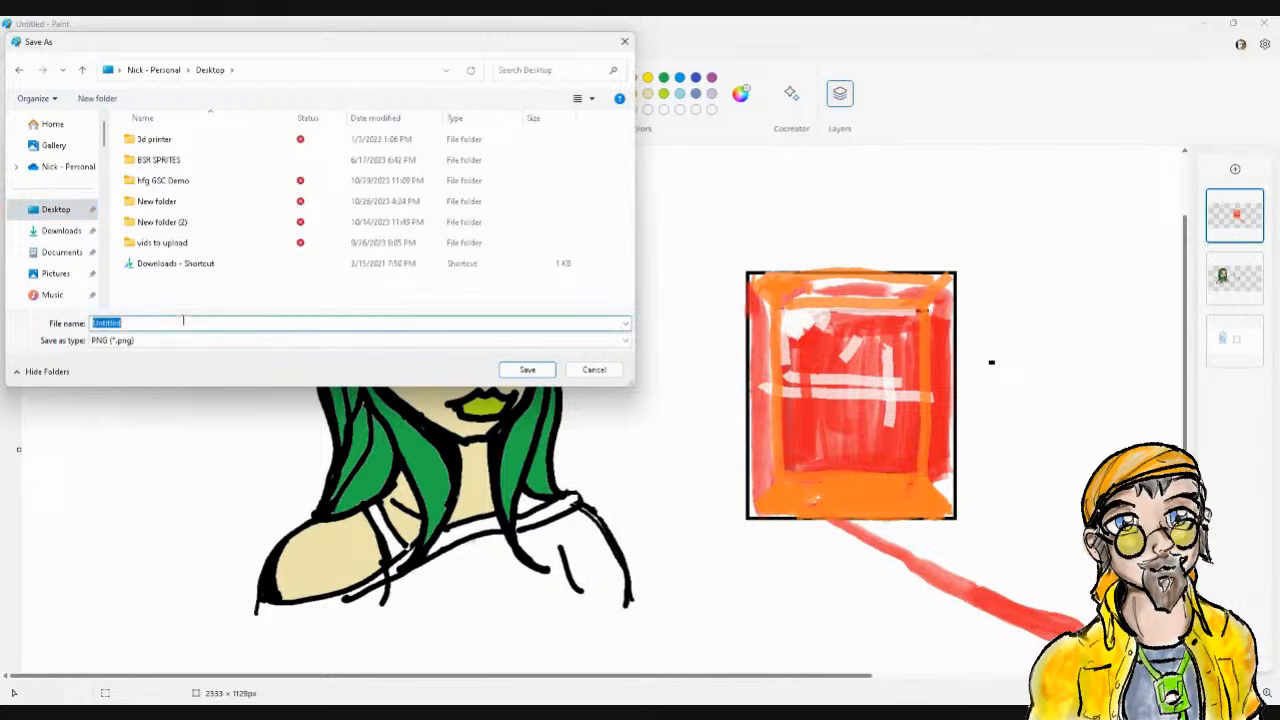
{"action": "type", "text": "test"}
{"action": "left_click", "coordinate": [524, 370]}
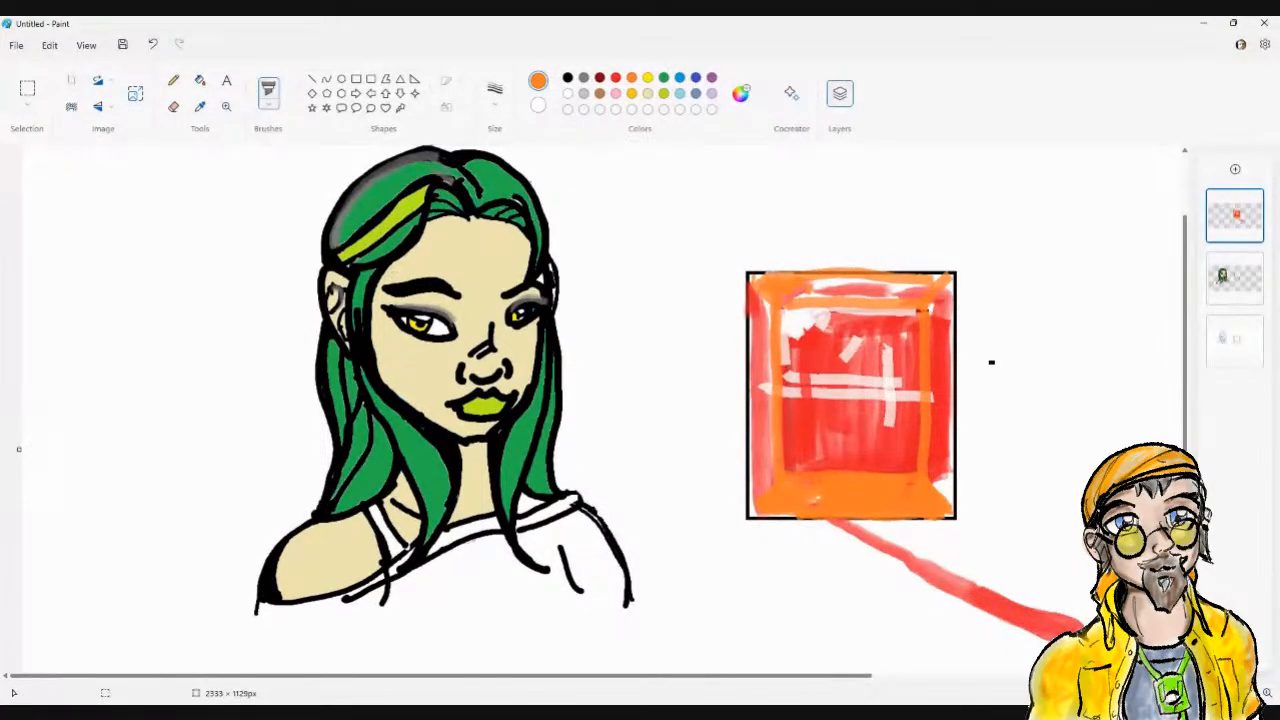
{"action": "left_click", "coordinate": [16, 45]}
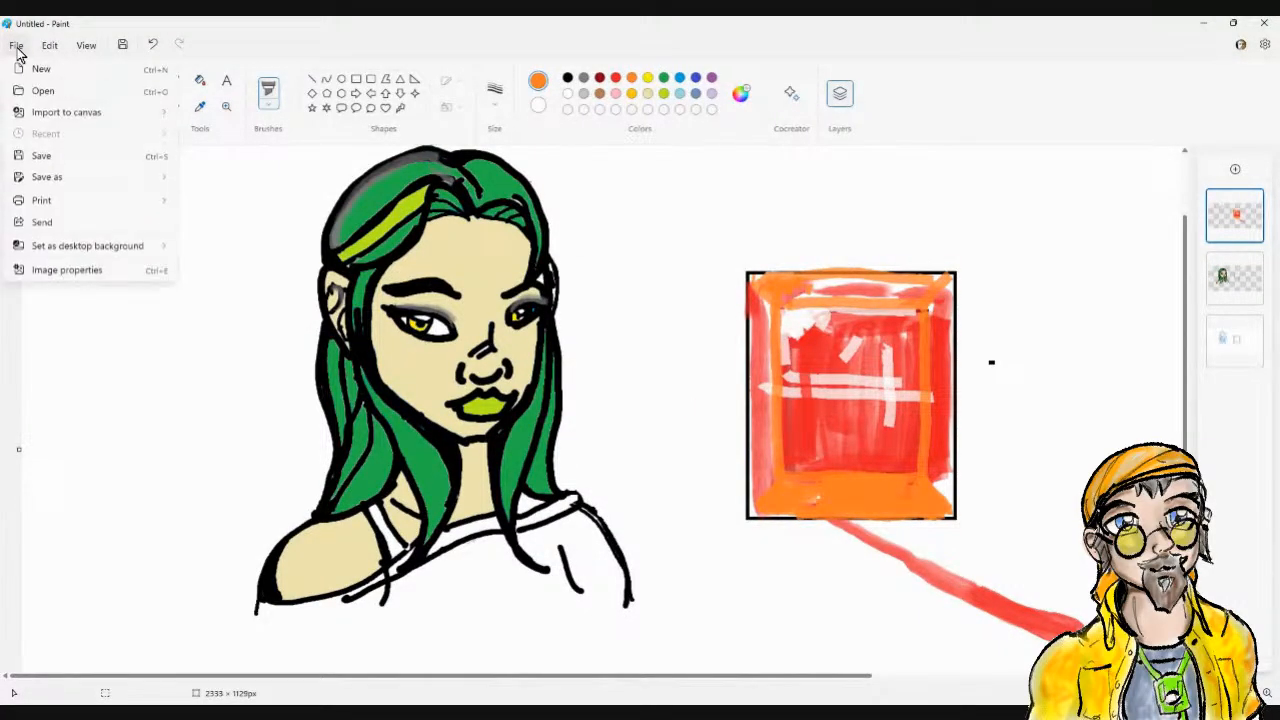
{"action": "mouse_move", "coordinate": [66, 112]}
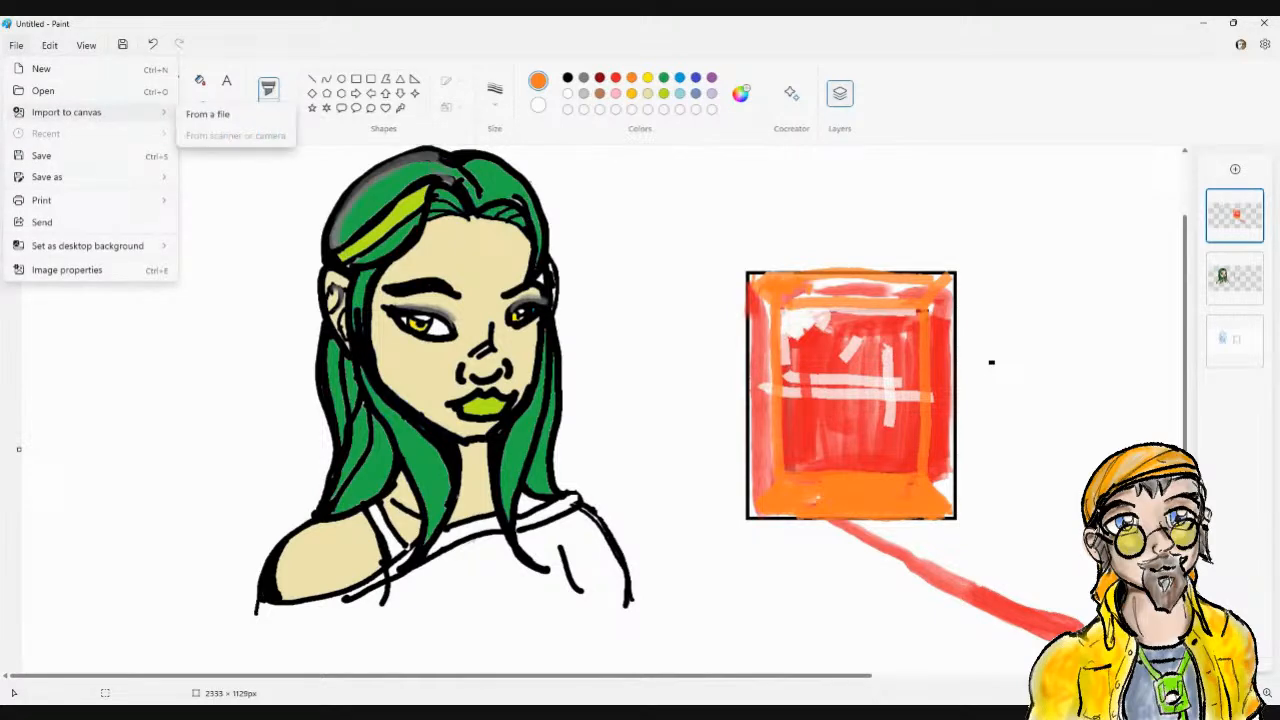
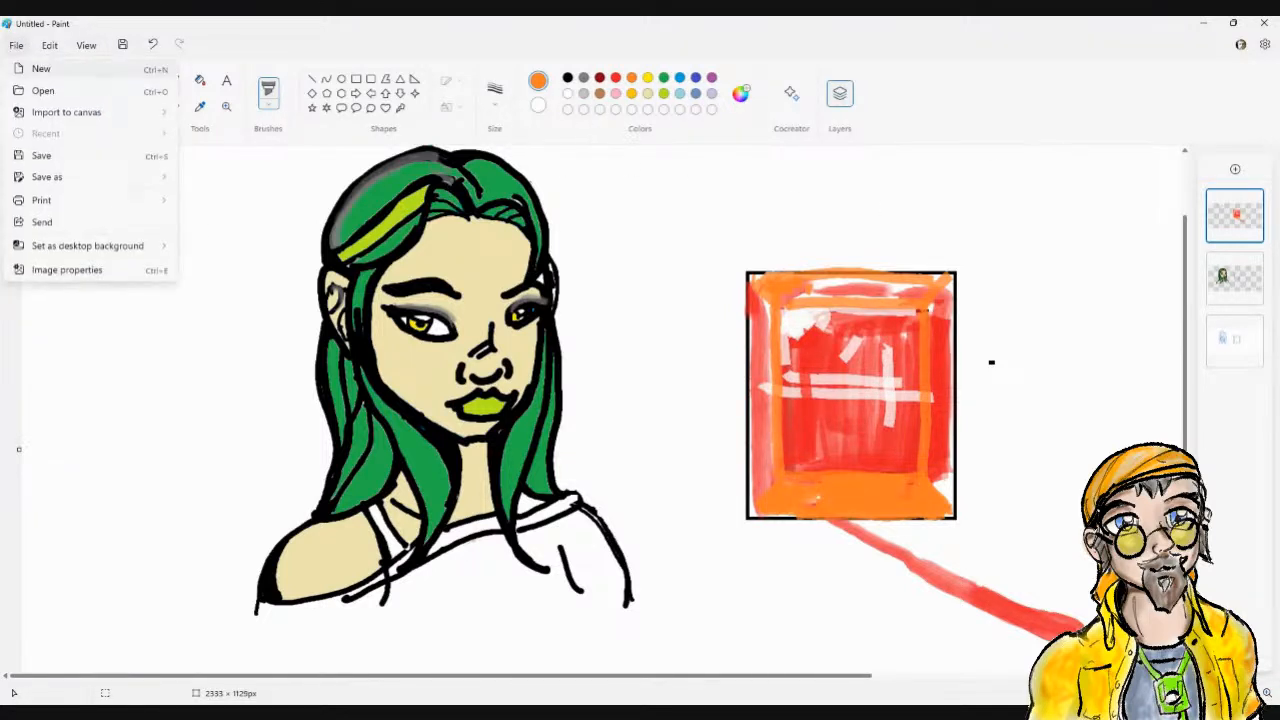
{"action": "left_click", "coordinate": [16, 46]}
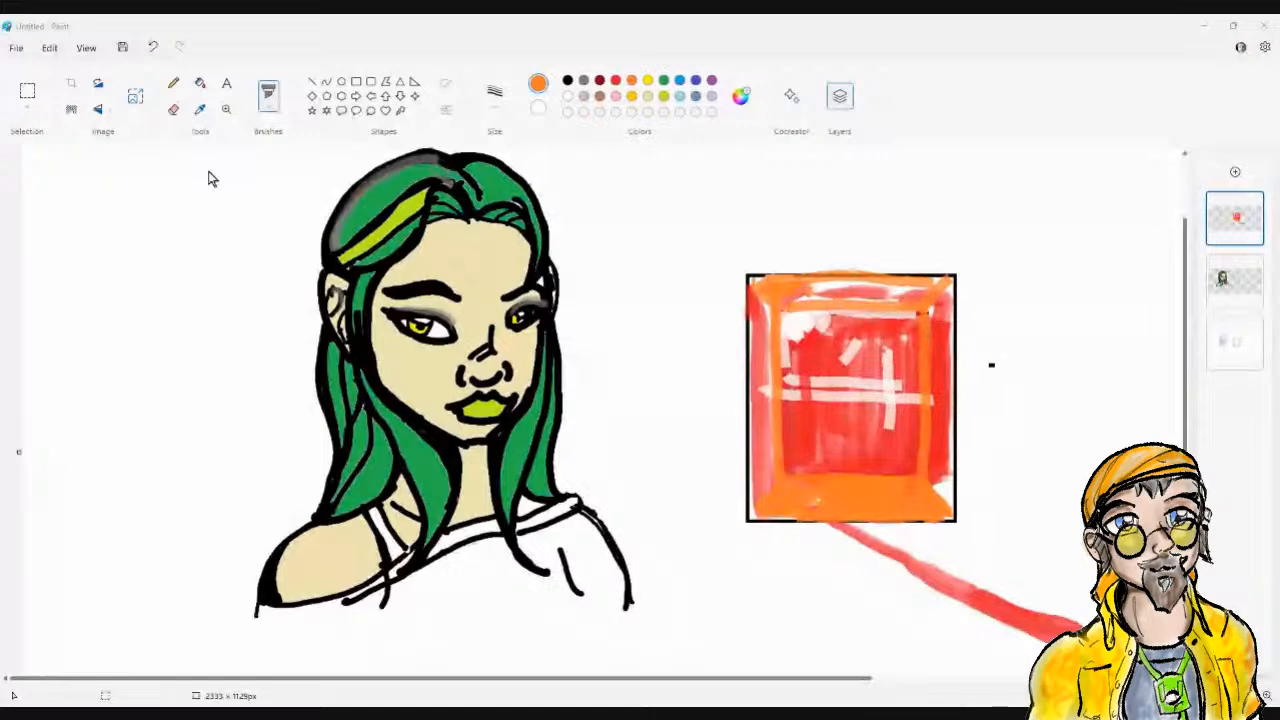
{"action": "key", "text": "ctrl+s"}
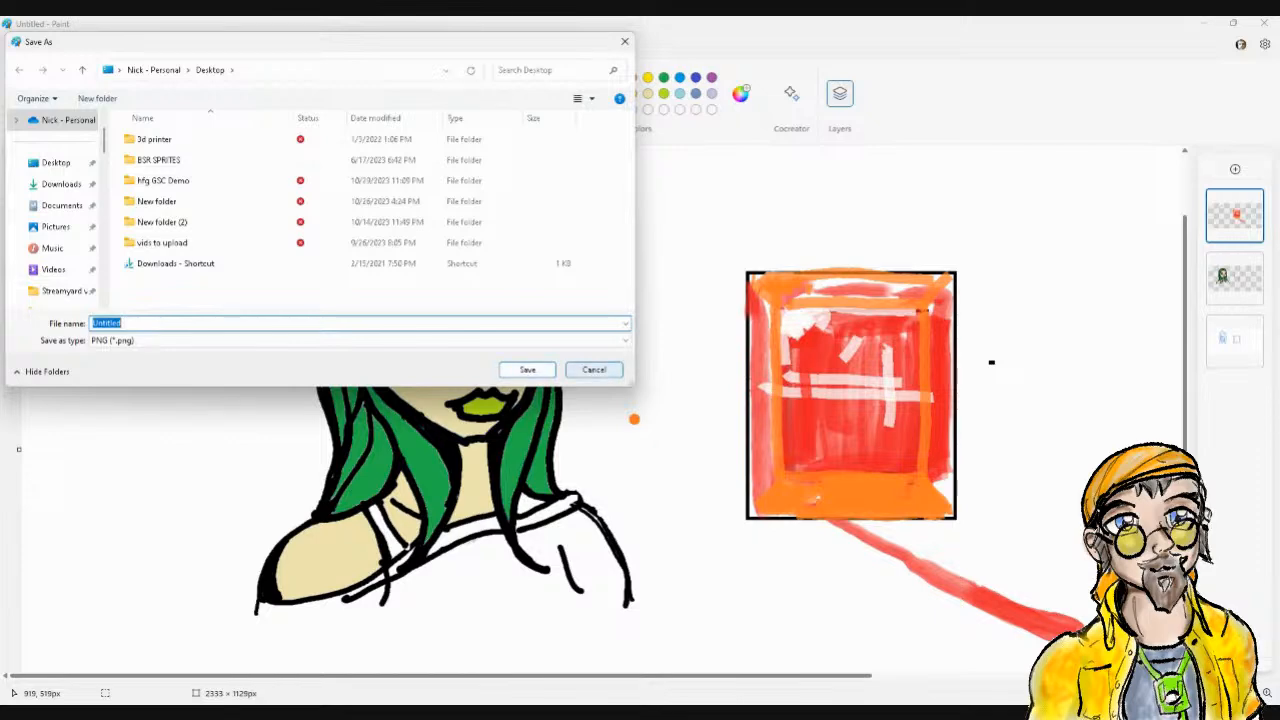
{"action": "left_click", "coordinate": [594, 370]}
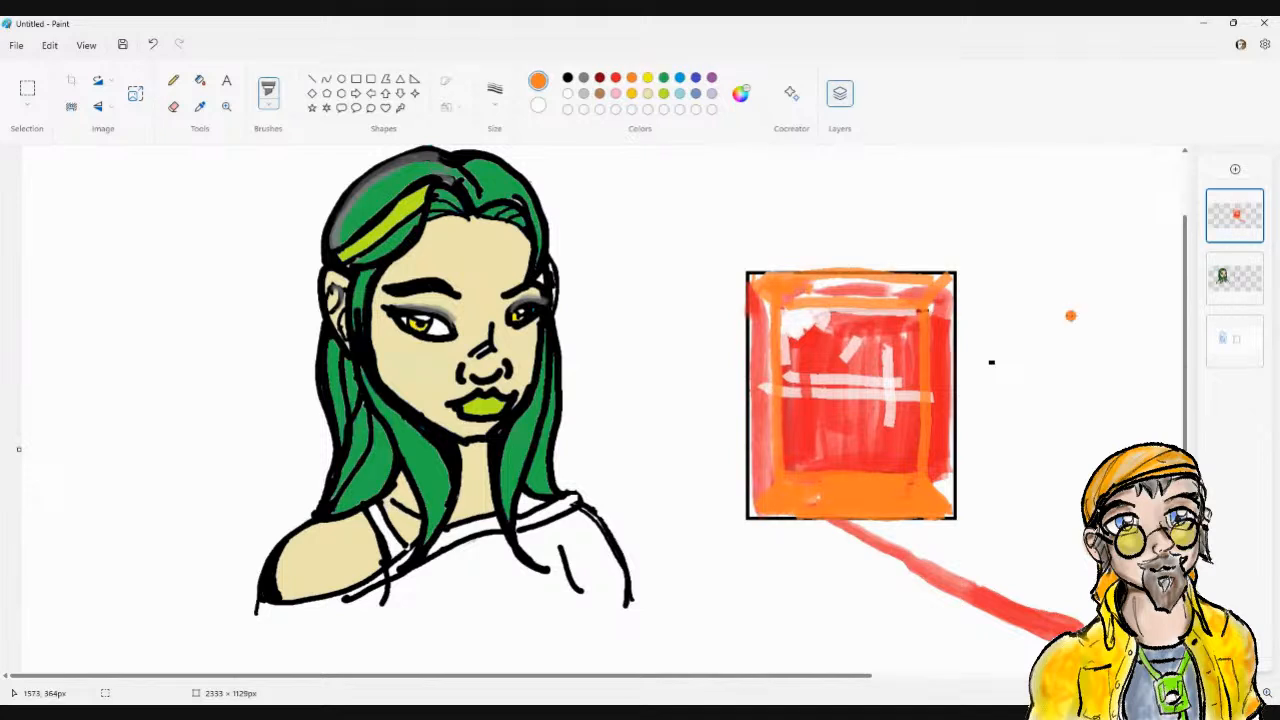
Import the face-up sprite picture from the BSR SPRITES folder on the Desktop onto the canvas
{"action": "left_click", "coordinate": [17, 46]}
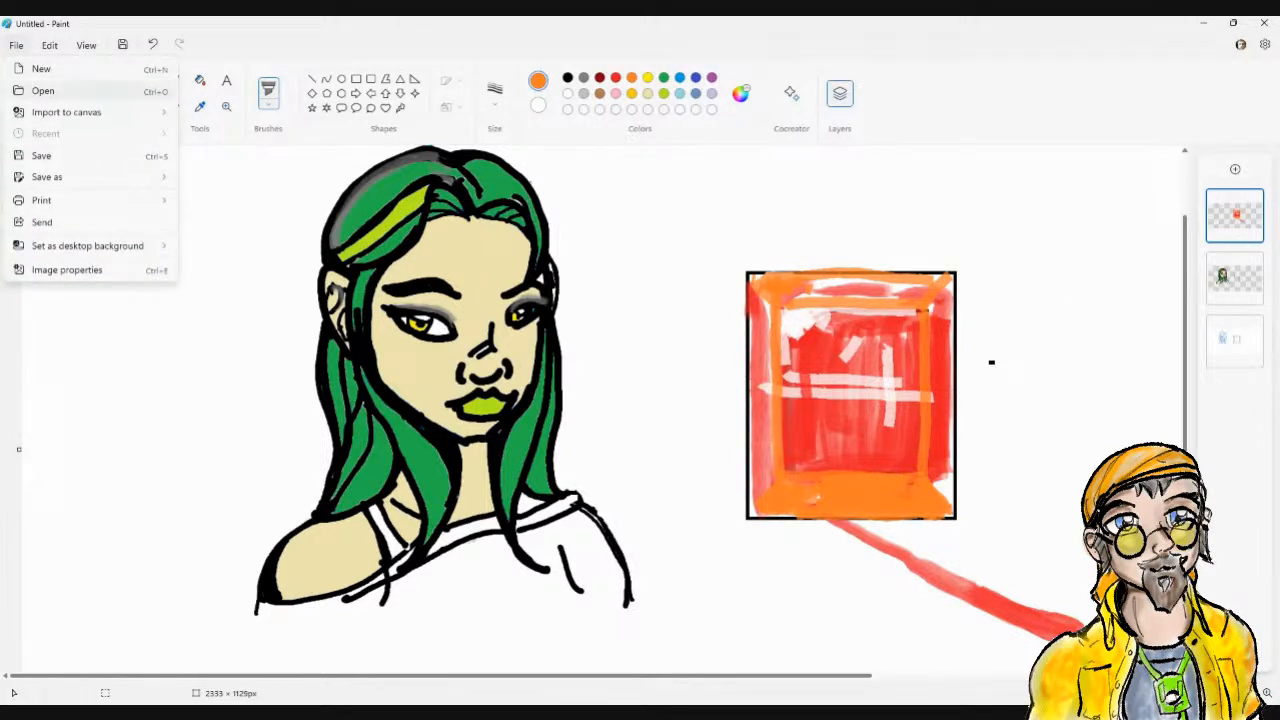
{"action": "mouse_move", "coordinate": [66, 112]}
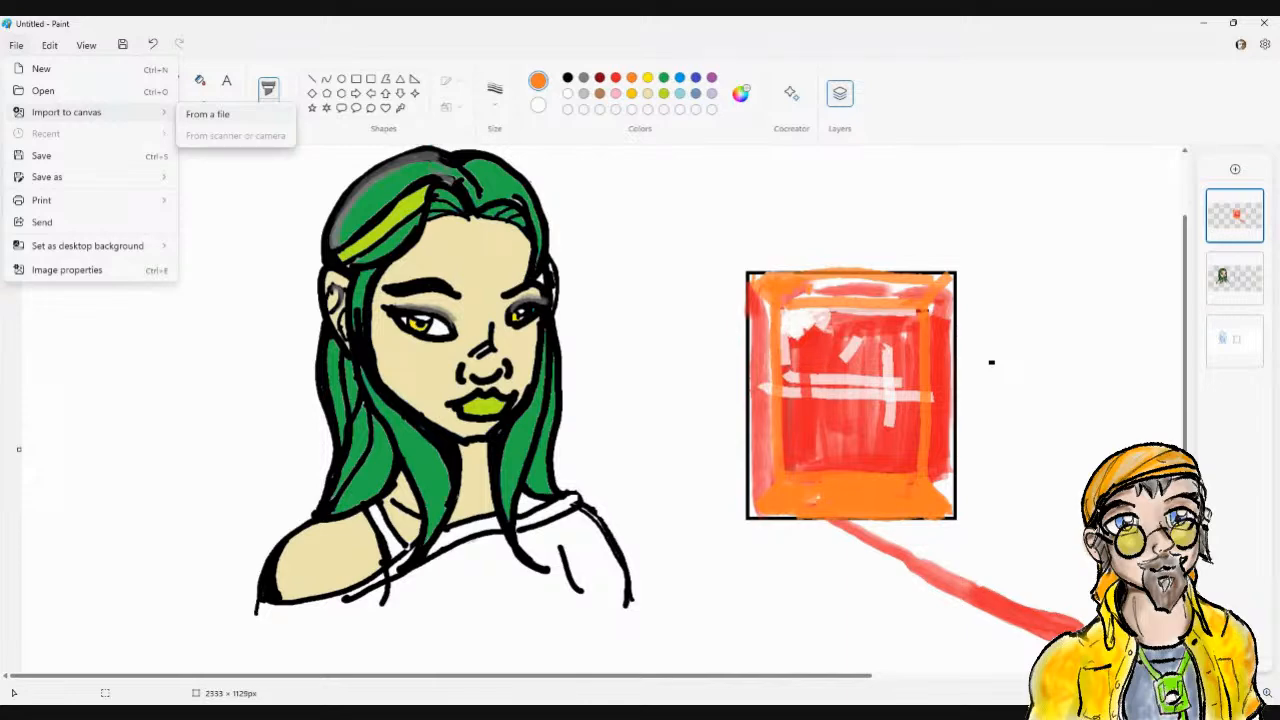
{"action": "left_click", "coordinate": [207, 114]}
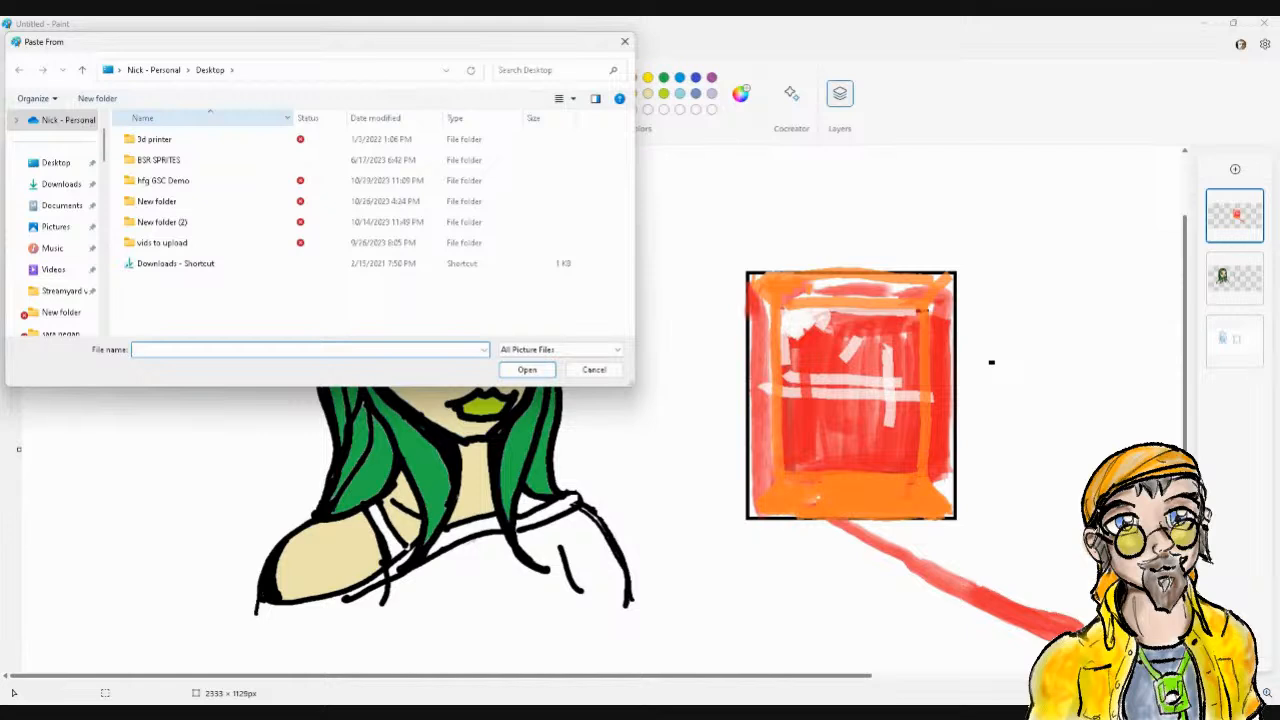
{"action": "left_click", "coordinate": [158, 160]}
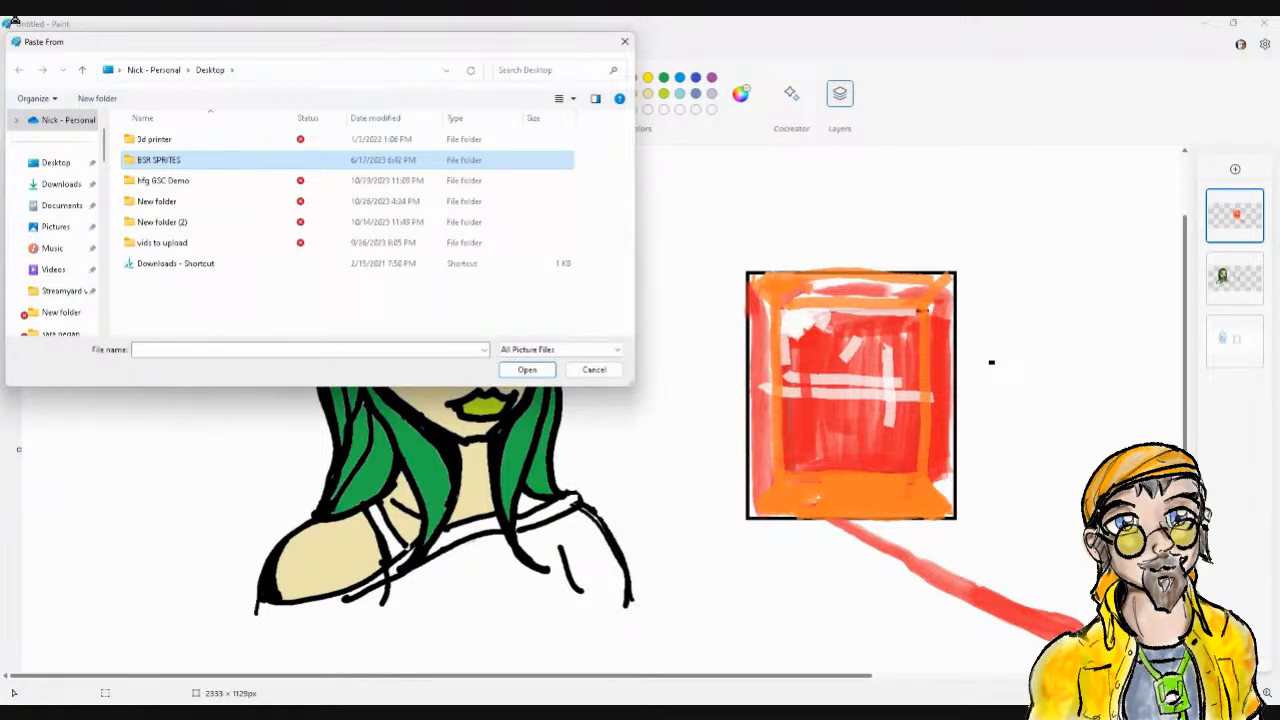
{"action": "key", "text": "Return"}
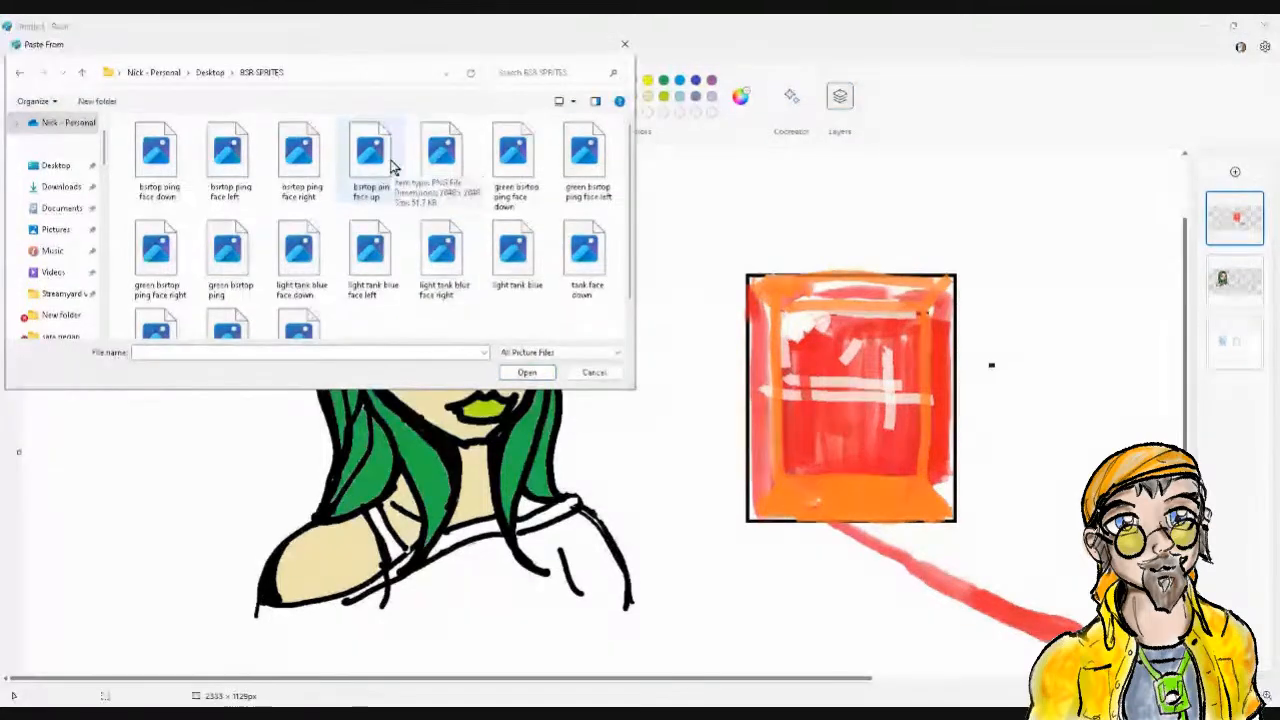
{"action": "left_click", "coordinate": [372, 155]}
{"action": "left_click", "coordinate": [527, 369]}
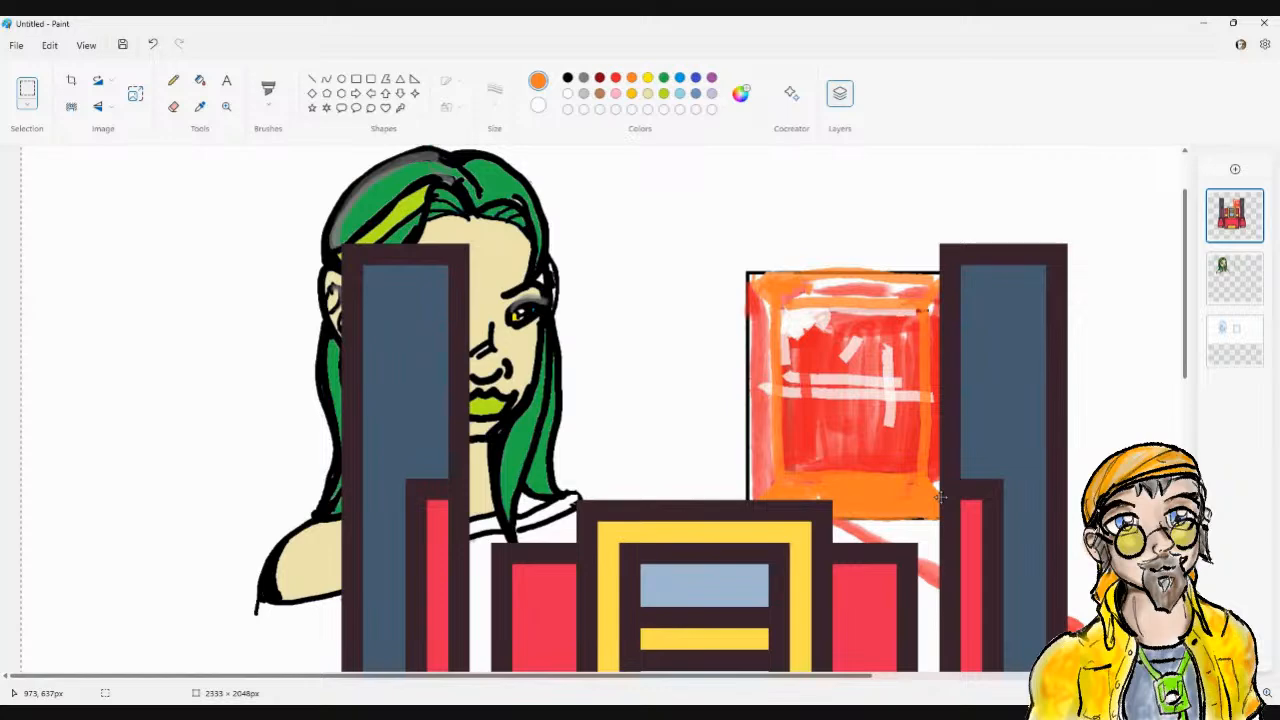
Select everything on the top layer, including the imported sprite and the sample rectangle's colouring
{"action": "scroll", "coordinate": [940, 497], "scroll_direction": "down", "scroll_amount": 5}
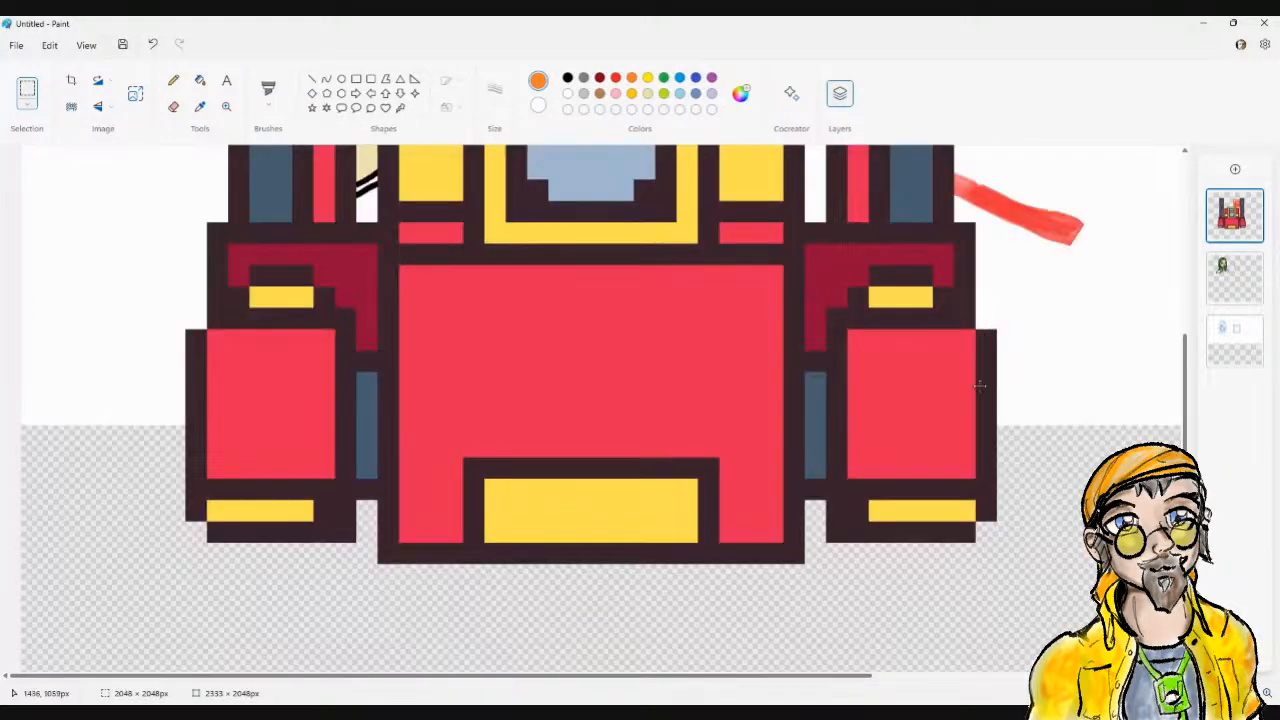
{"action": "scroll", "coordinate": [980, 393], "scroll_direction": "up", "scroll_amount": 1}
{"action": "scroll", "coordinate": [980, 393], "scroll_direction": "up", "scroll_amount": 5}
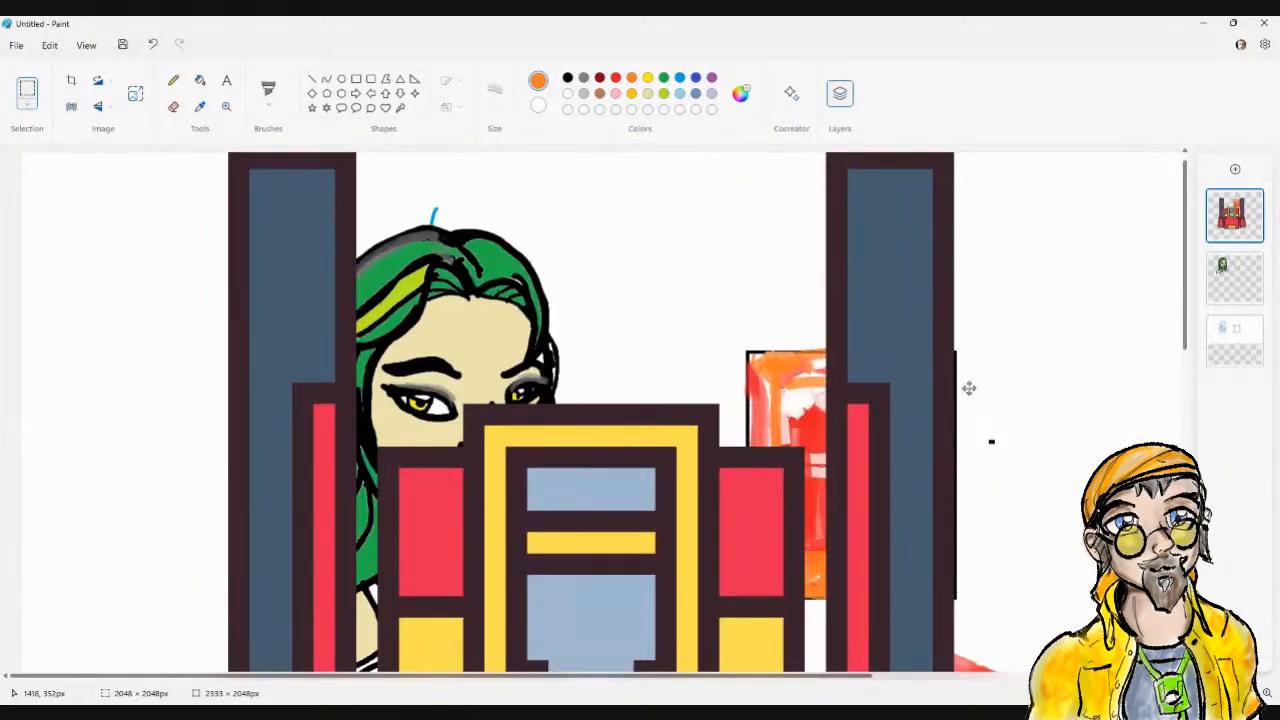
{"action": "scroll", "coordinate": [973, 390], "scroll_direction": "up", "scroll_amount": 1}
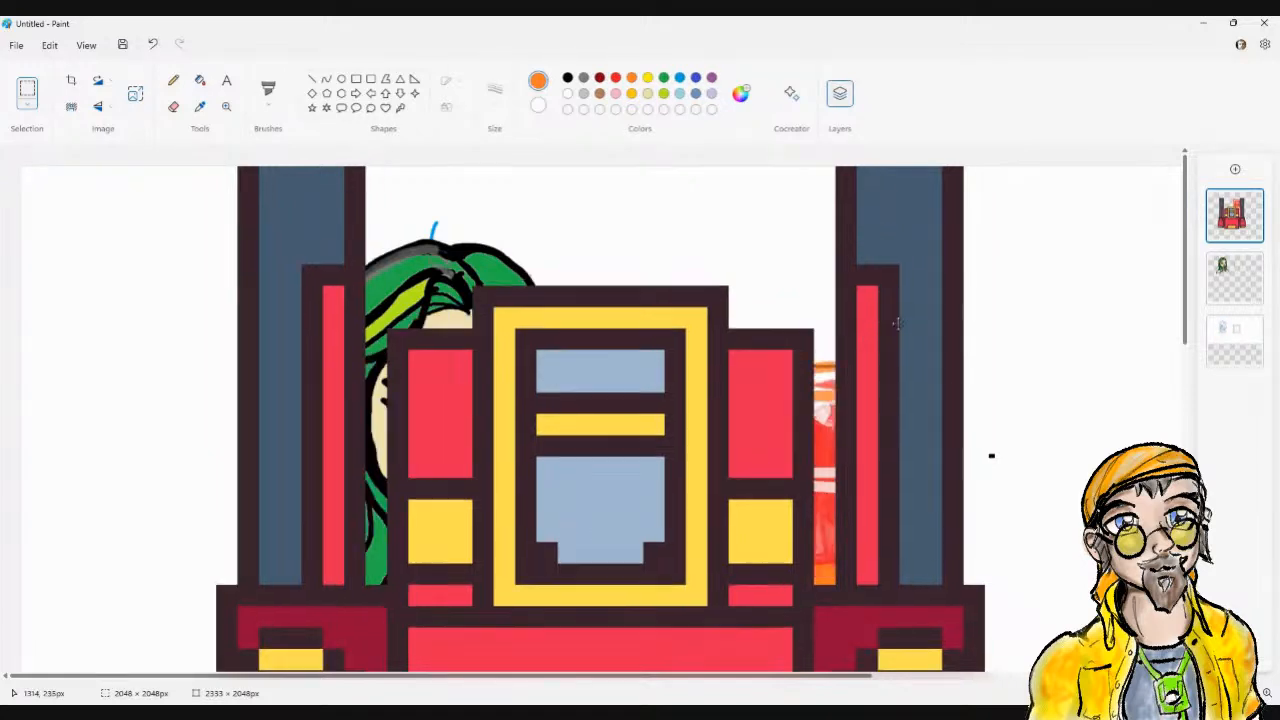
{"action": "right_click", "coordinate": [991, 456]}
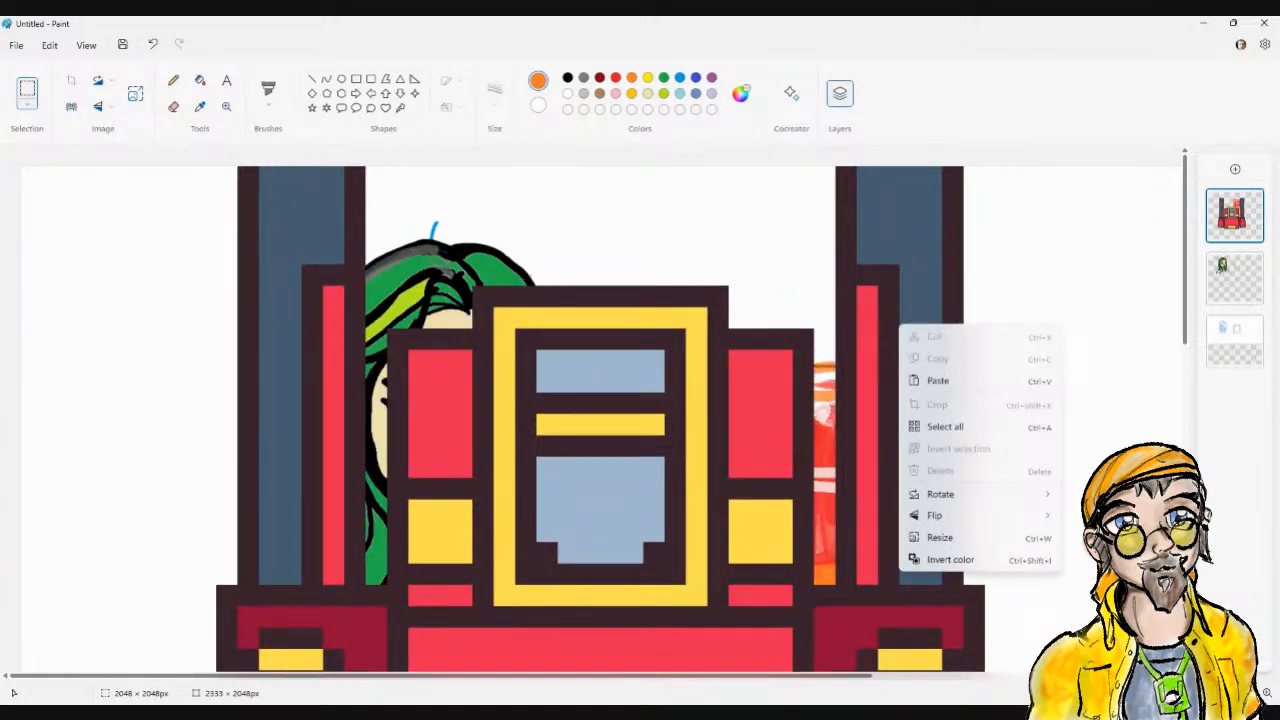
{"action": "left_click", "coordinate": [945, 426]}
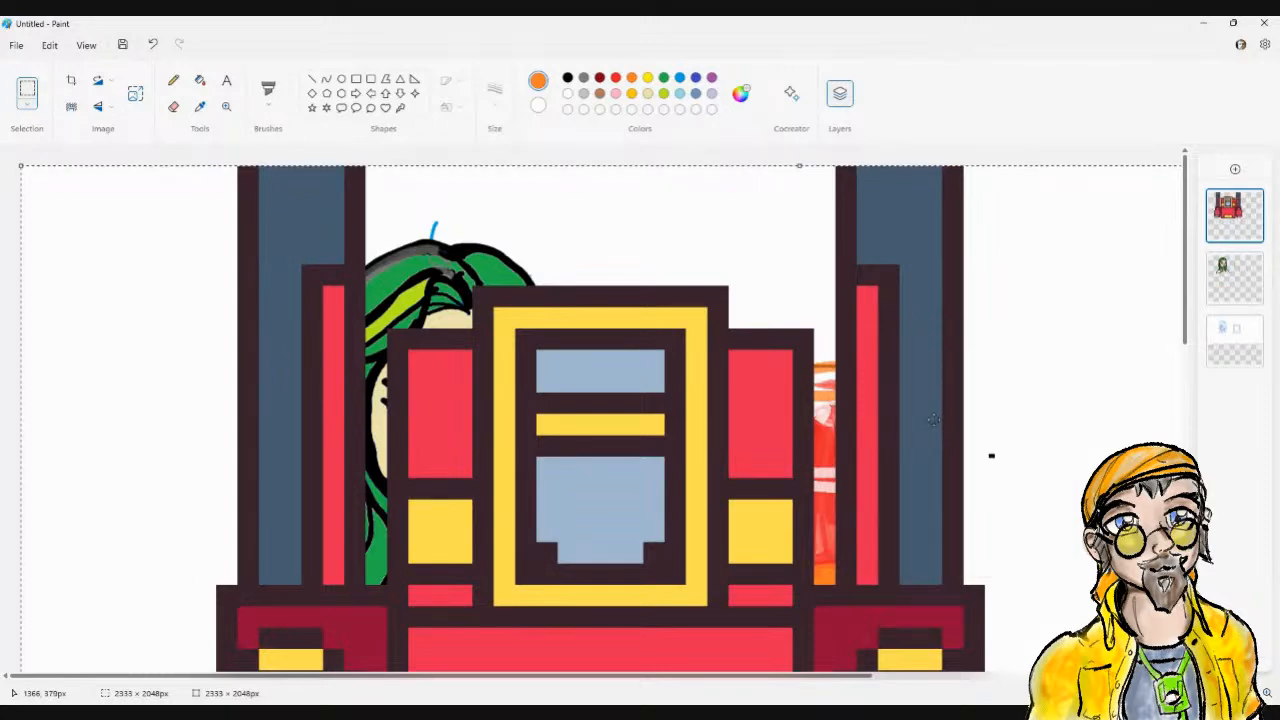
{"action": "right_click", "coordinate": [932, 420]}
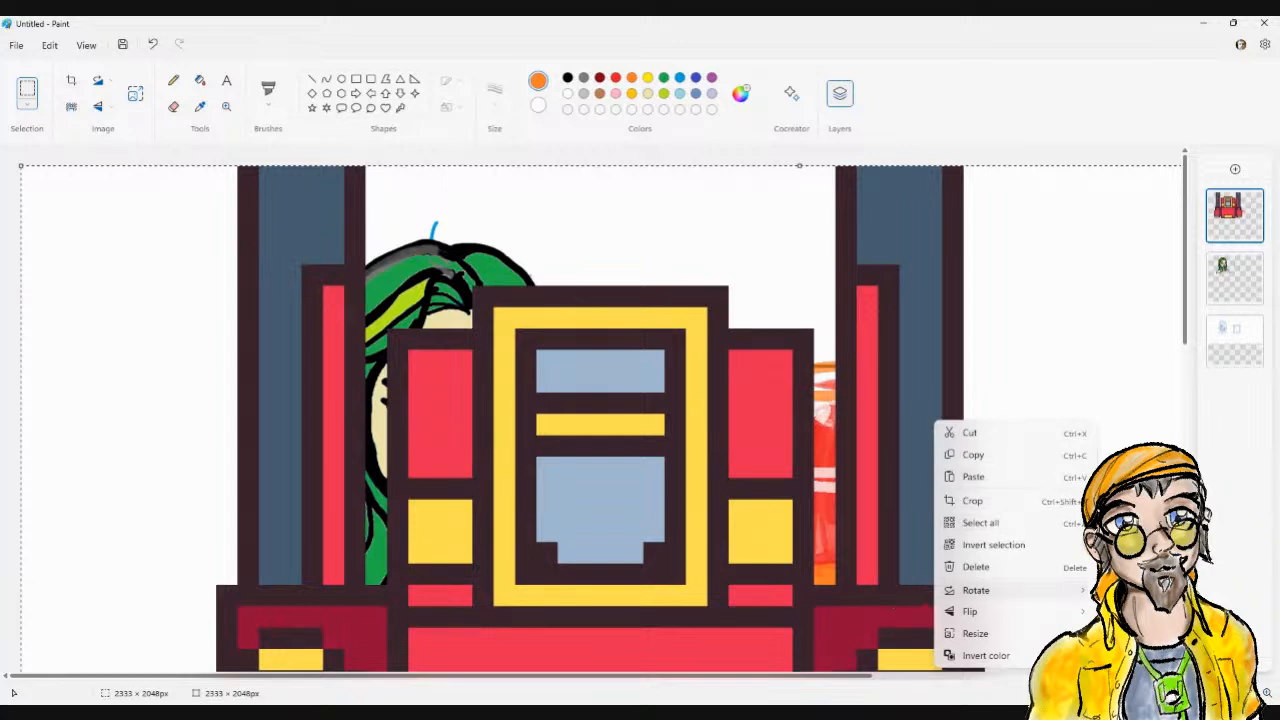
{"action": "key", "text": "Escape"}
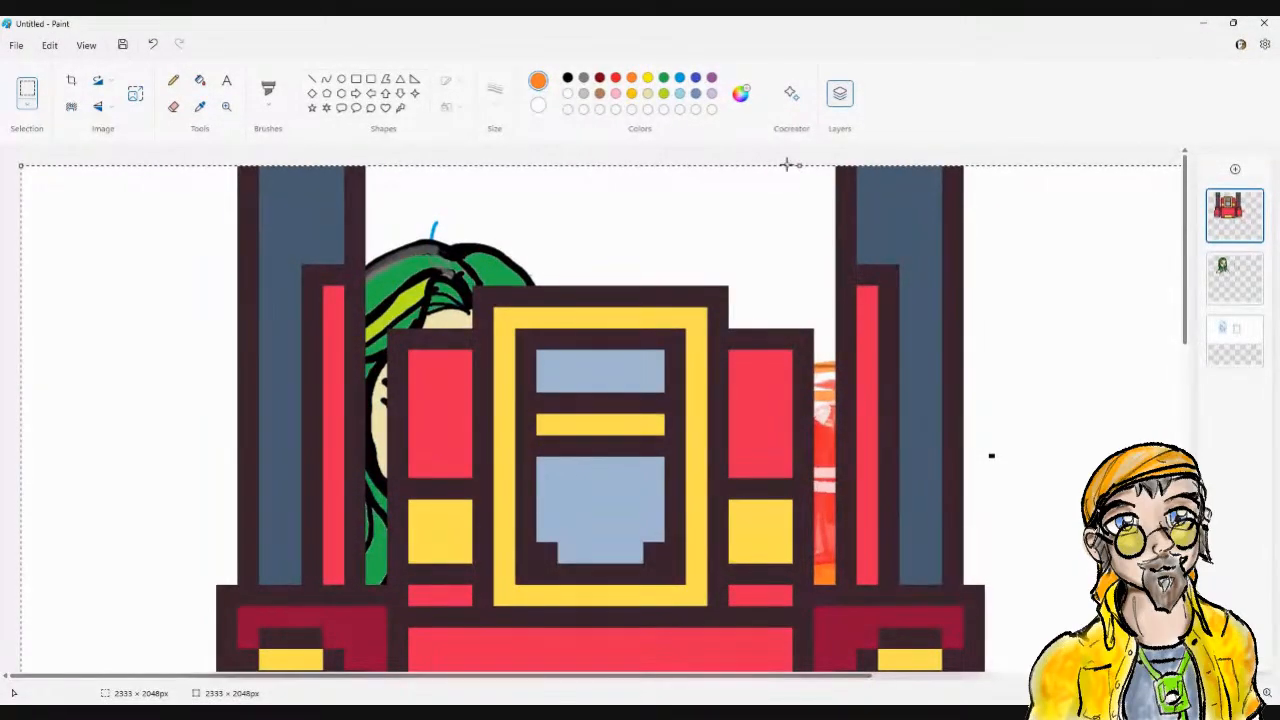
Shrink the selected layer content from its upper edge and upper-left corner to about 773 × 1377 px
{"action": "left_click_drag", "start_coordinate": [799, 167], "coordinate": [814, 428]}
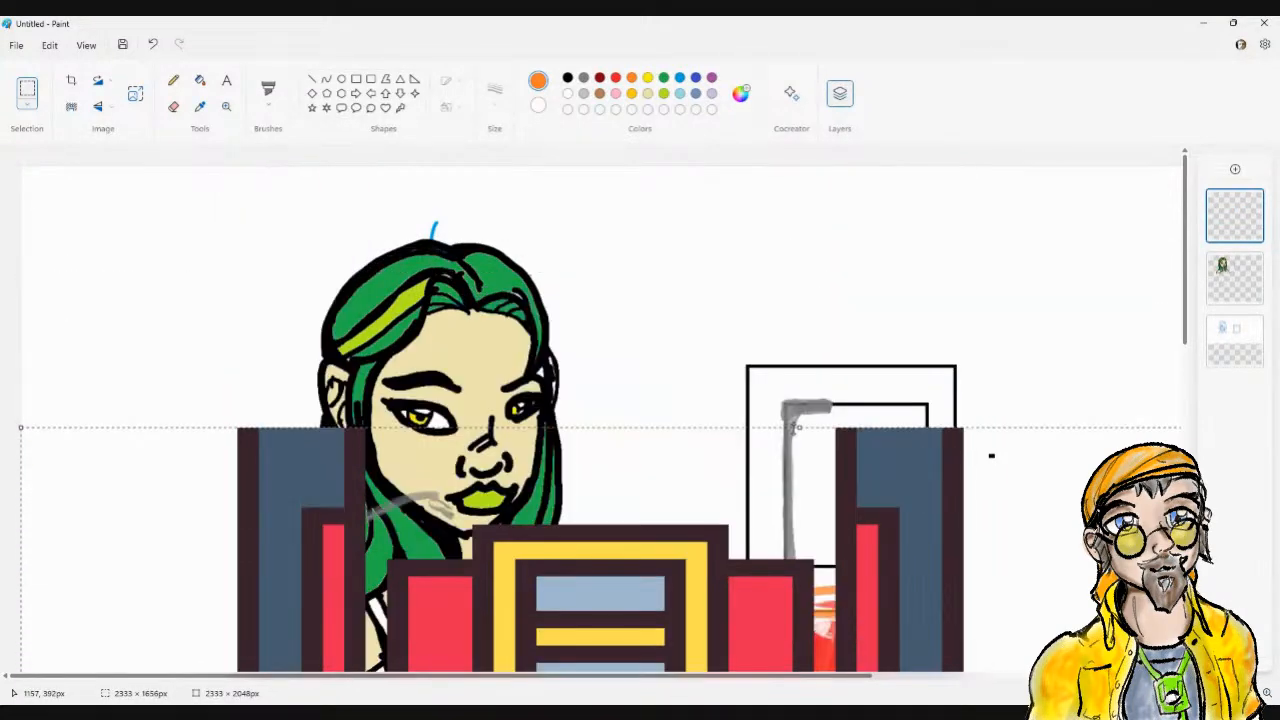
{"action": "scroll", "coordinate": [882, 380], "scroll_direction": "down", "scroll_amount": 10}
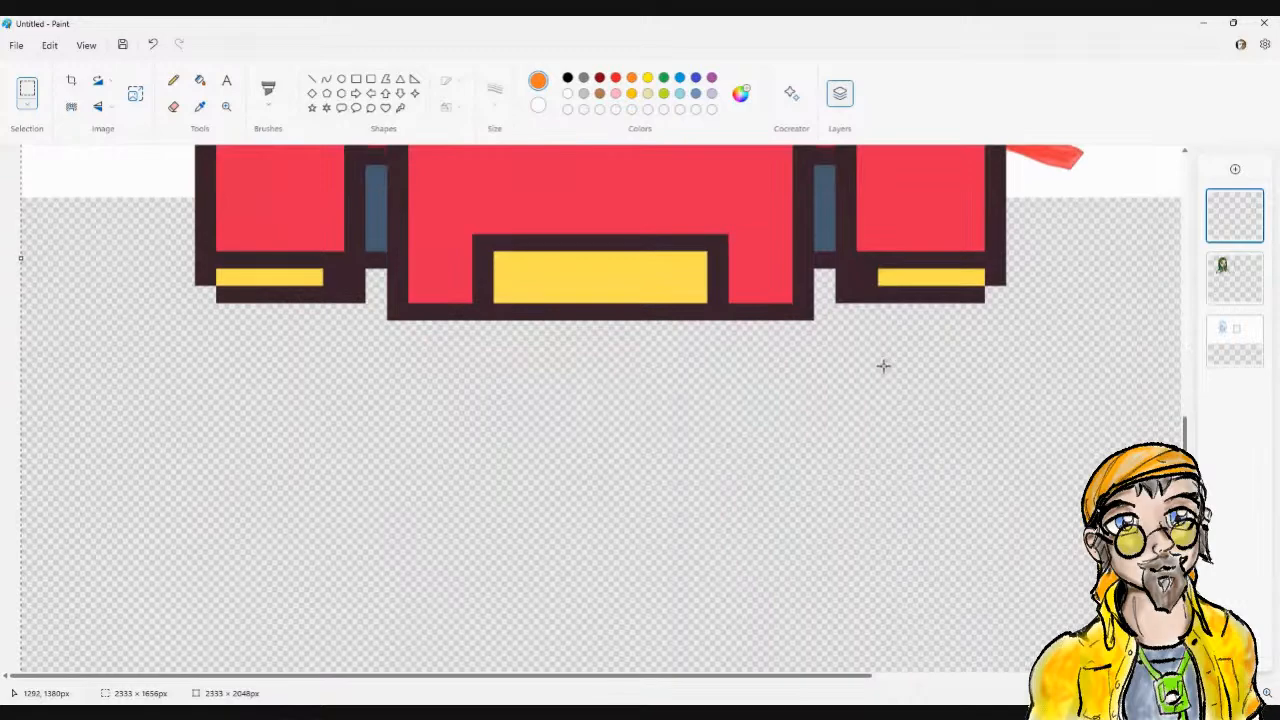
{"action": "scroll", "coordinate": [886, 365], "scroll_direction": "up", "scroll_amount": 10}
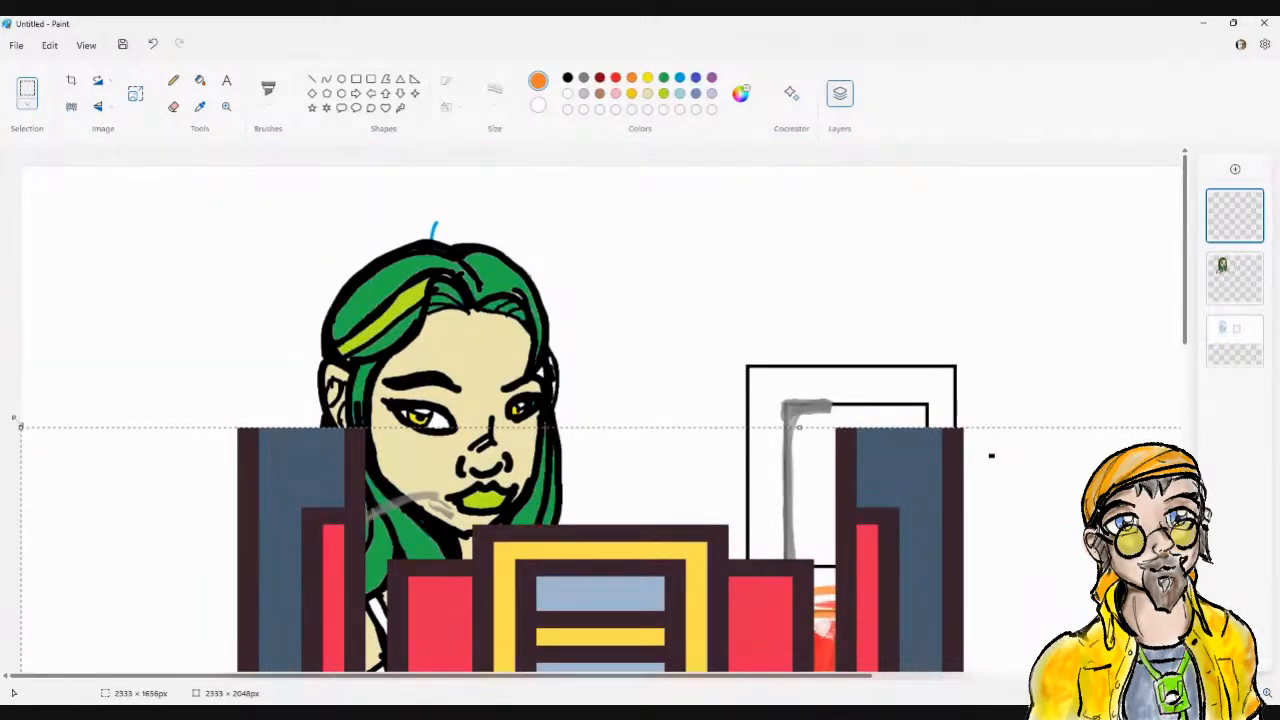
{"action": "left_click_drag", "start_coordinate": [19, 426], "coordinate": [1062, 615]}
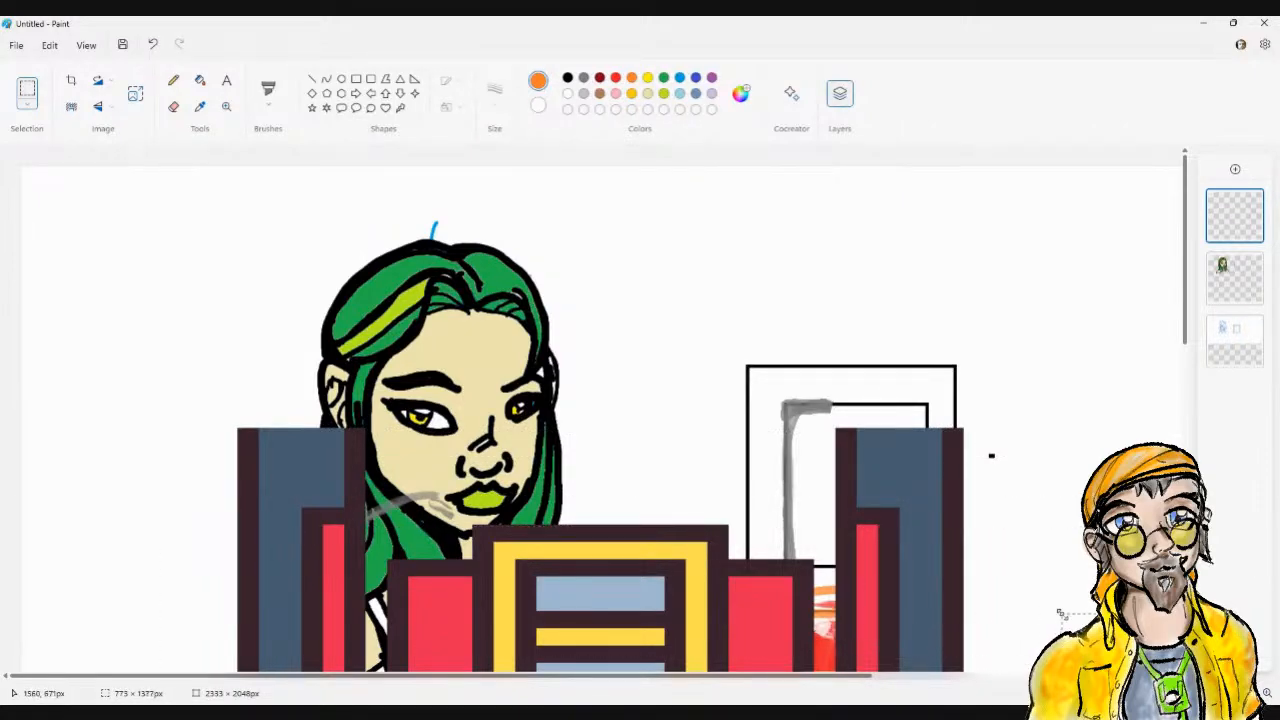
Move the shrunken selection beside the character so the sprite lies over the sample rectangles
{"action": "scroll", "coordinate": [1057, 585], "scroll_direction": "down", "scroll_amount": 5}
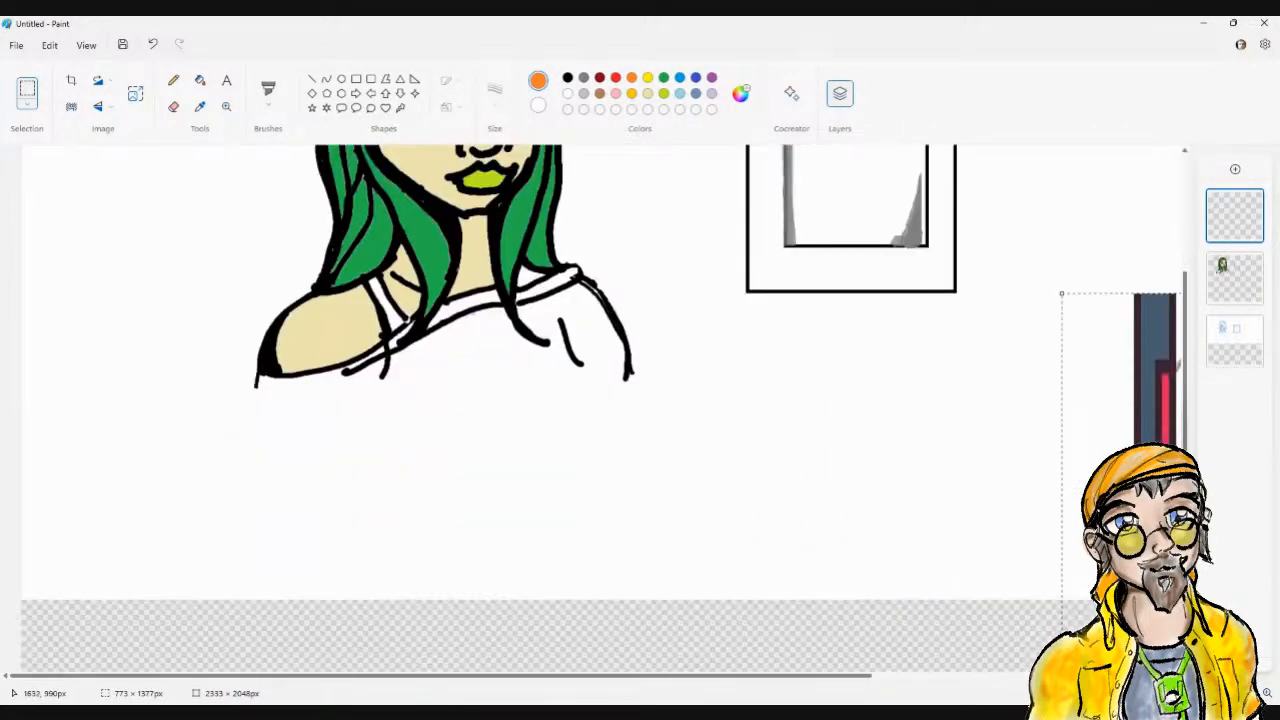
{"action": "left_click_drag", "start_coordinate": [1168, 489], "coordinate": [734, 402]}
{"action": "left_click_drag", "start_coordinate": [795, 334], "coordinate": [741, 264]}
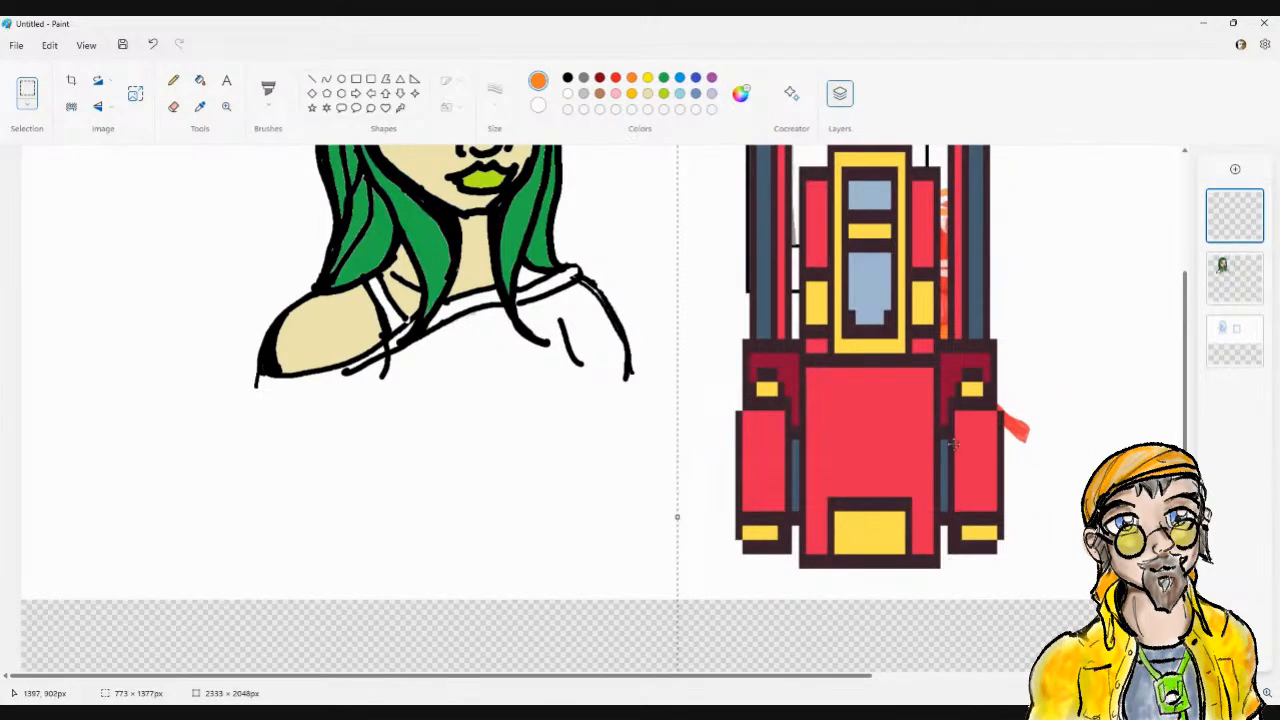
Reduce the selection's height to about 935 px and move the sprite up next to the character's face
{"action": "scroll", "coordinate": [950, 440], "scroll_direction": "down", "scroll_amount": 2}
{"action": "scroll", "coordinate": [950, 440], "scroll_direction": "down", "scroll_amount": 8}
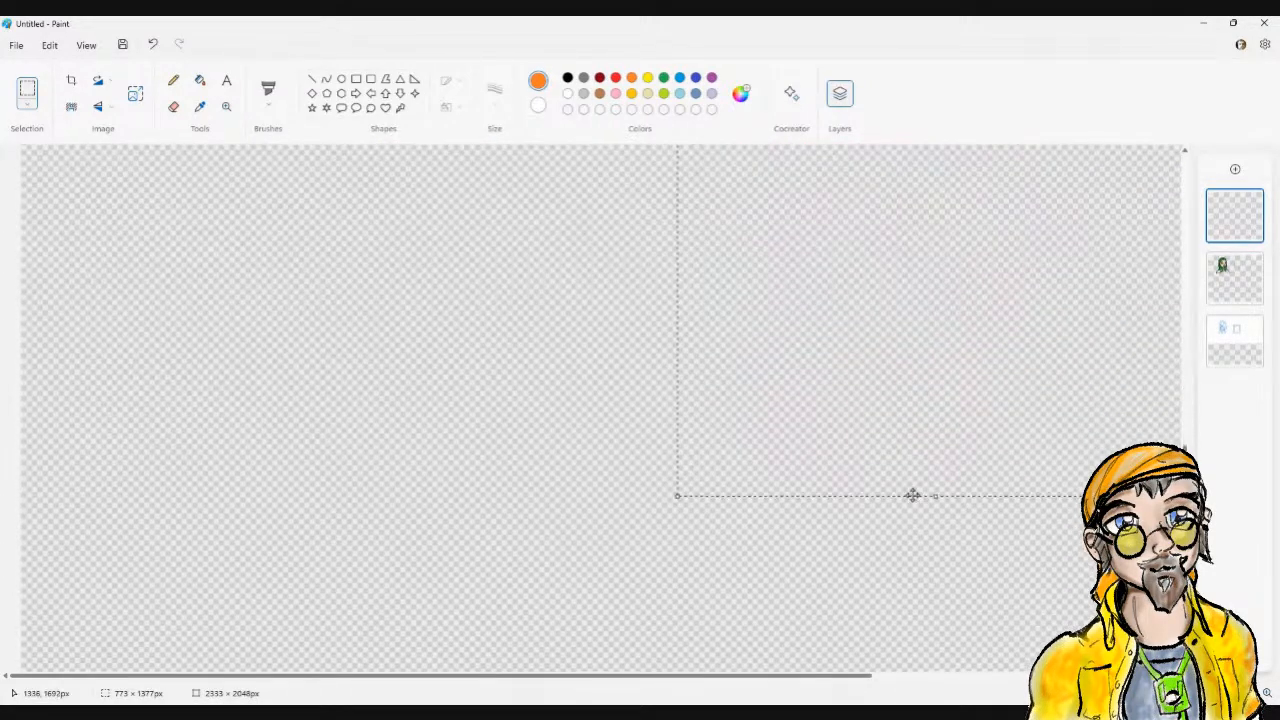
{"action": "left_click_drag", "start_coordinate": [934, 497], "coordinate": [932, 220]}
{"action": "scroll", "coordinate": [932, 230], "scroll_direction": "up", "scroll_amount": 10}
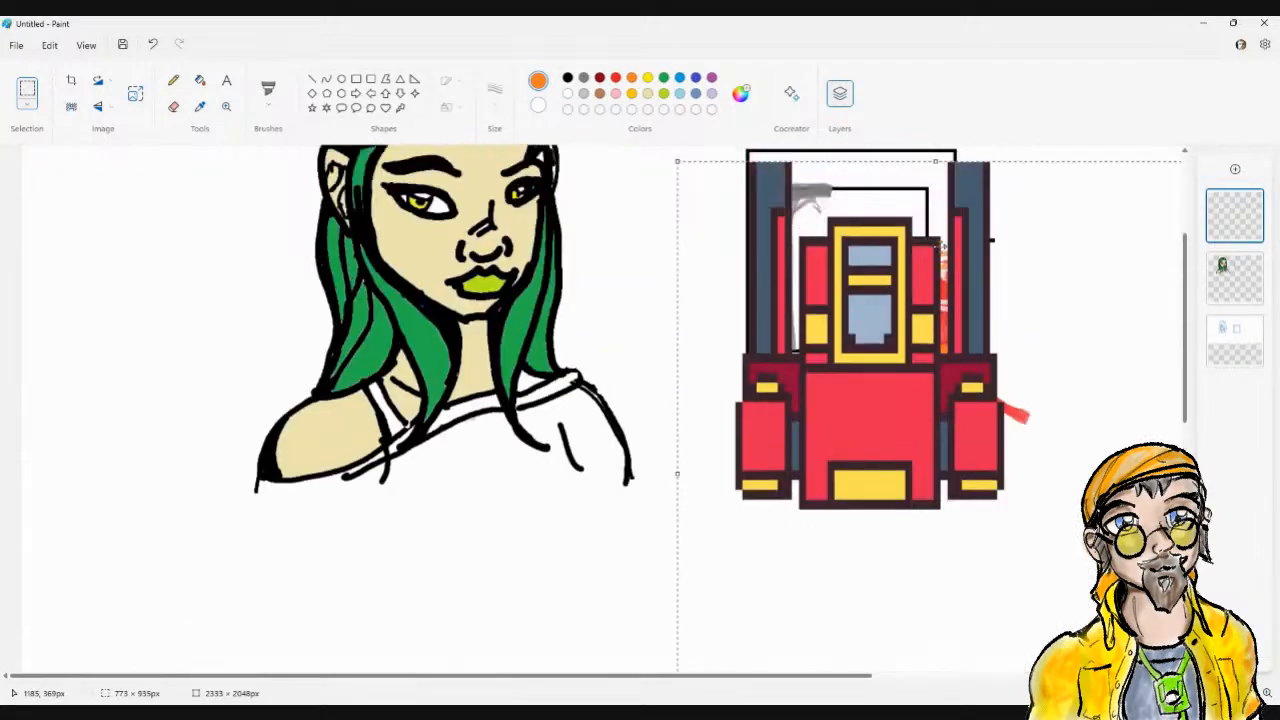
{"action": "left_click_drag", "start_coordinate": [852, 492], "coordinate": [840, 396]}
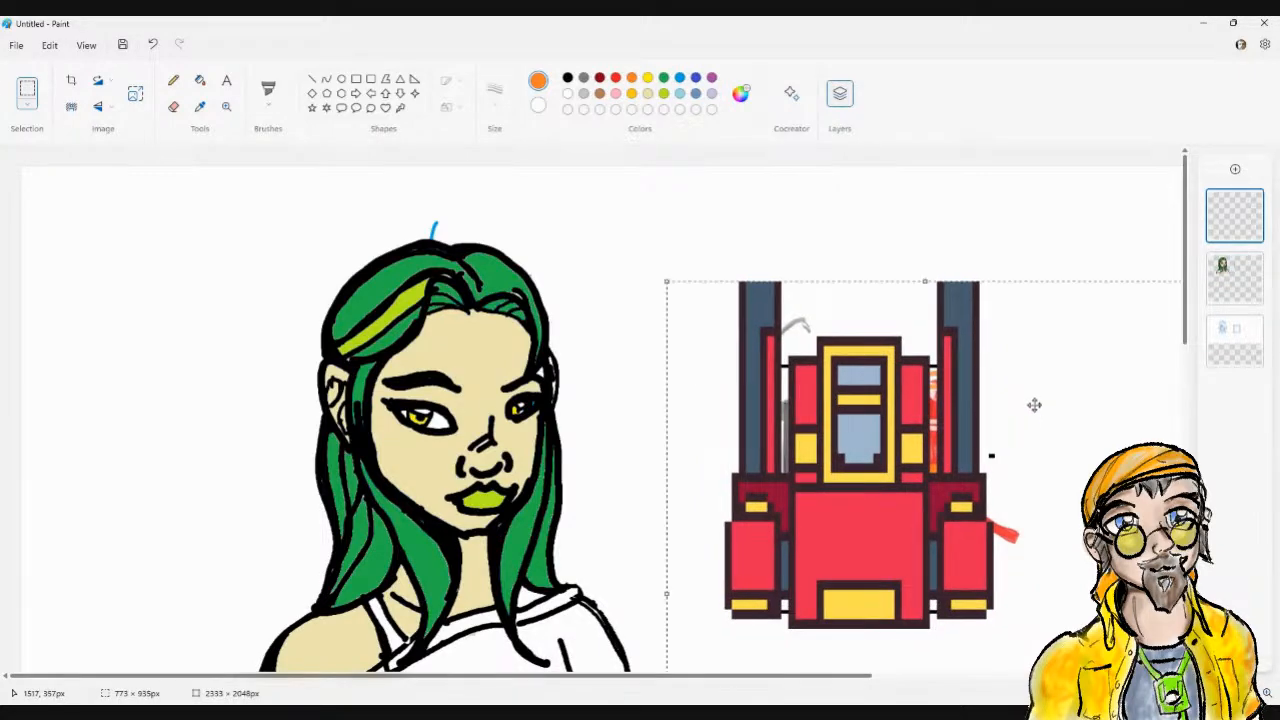
{"action": "scroll", "coordinate": [1038, 437], "scroll_direction": "down", "scroll_amount": 5}
{"action": "scroll", "coordinate": [1050, 437], "scroll_direction": "up", "scroll_amount": 5}
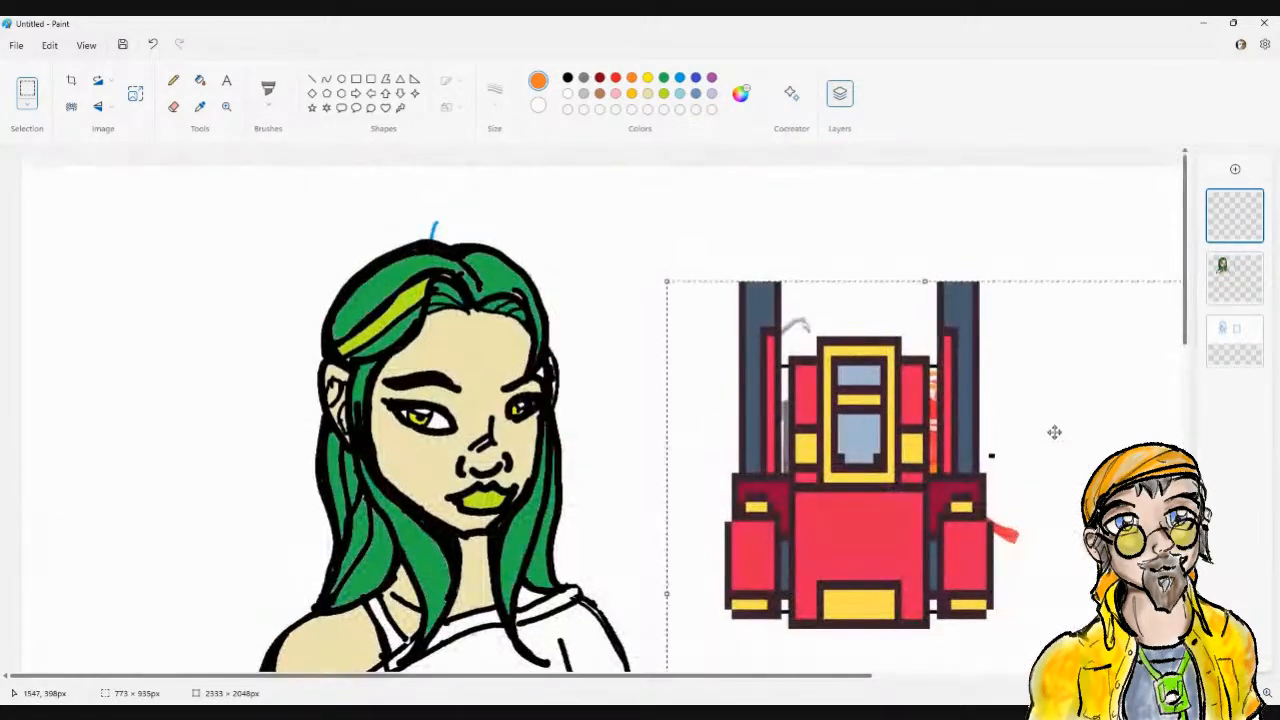